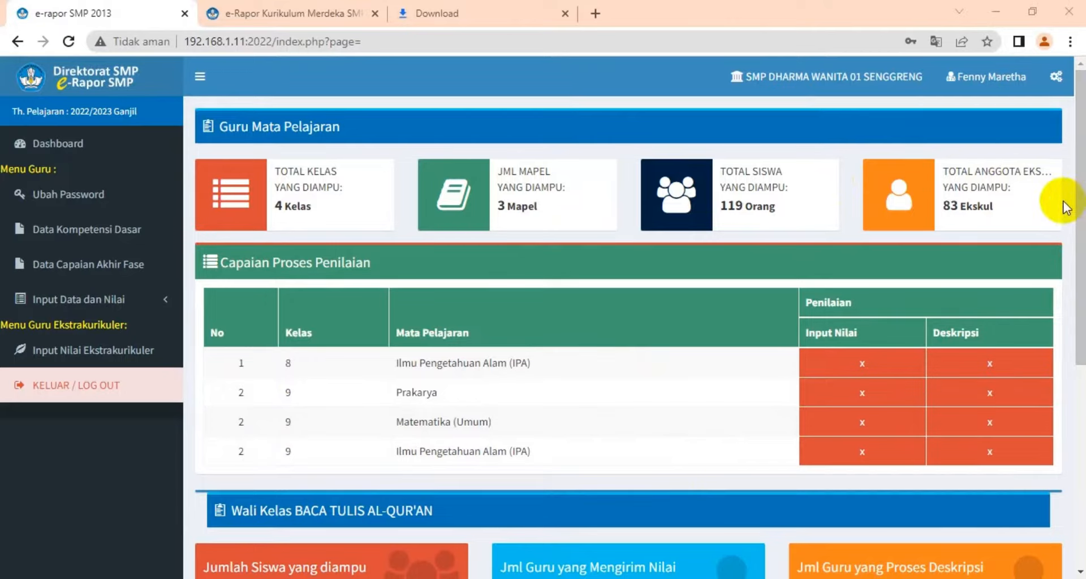
Open the teacher's password change page from the dashboard, dismissing the translation offer
{"action": "left_click", "coordinate": [81, 148]}
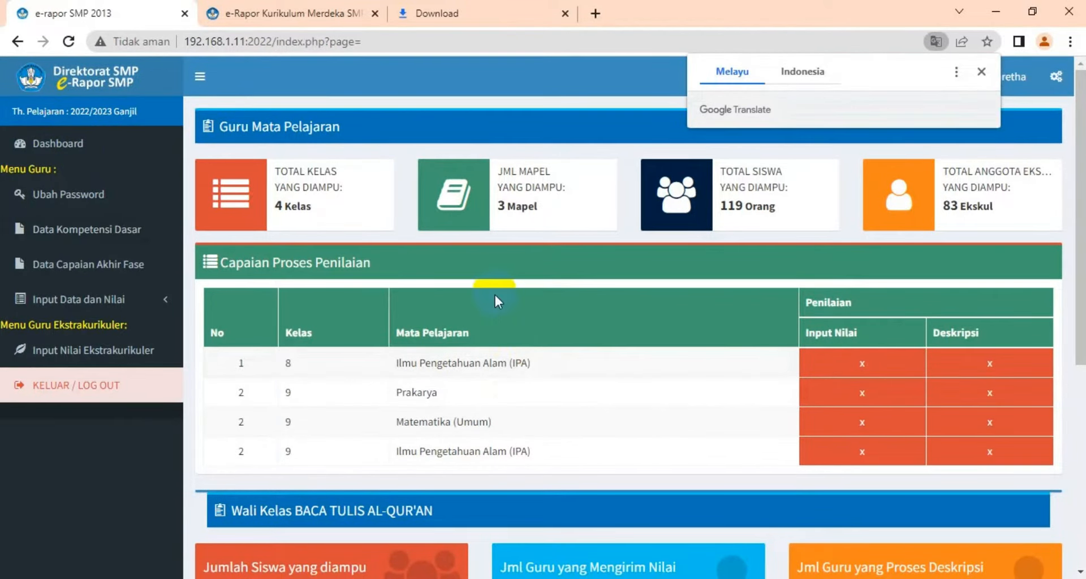
{"action": "left_click", "coordinate": [978, 77]}
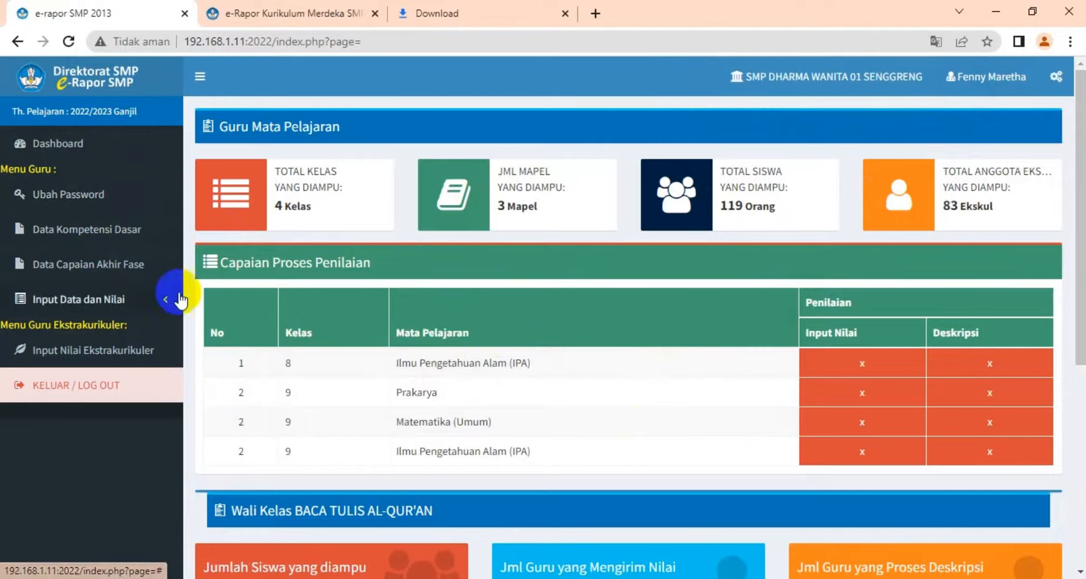
{"action": "left_click", "coordinate": [83, 201]}
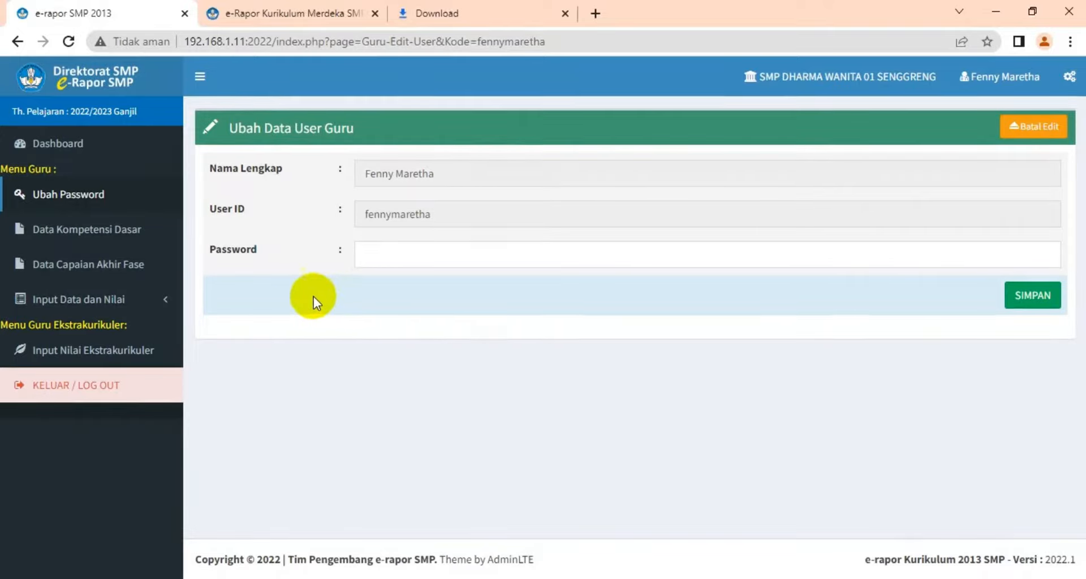
{"action": "left_click", "coordinate": [159, 304]}
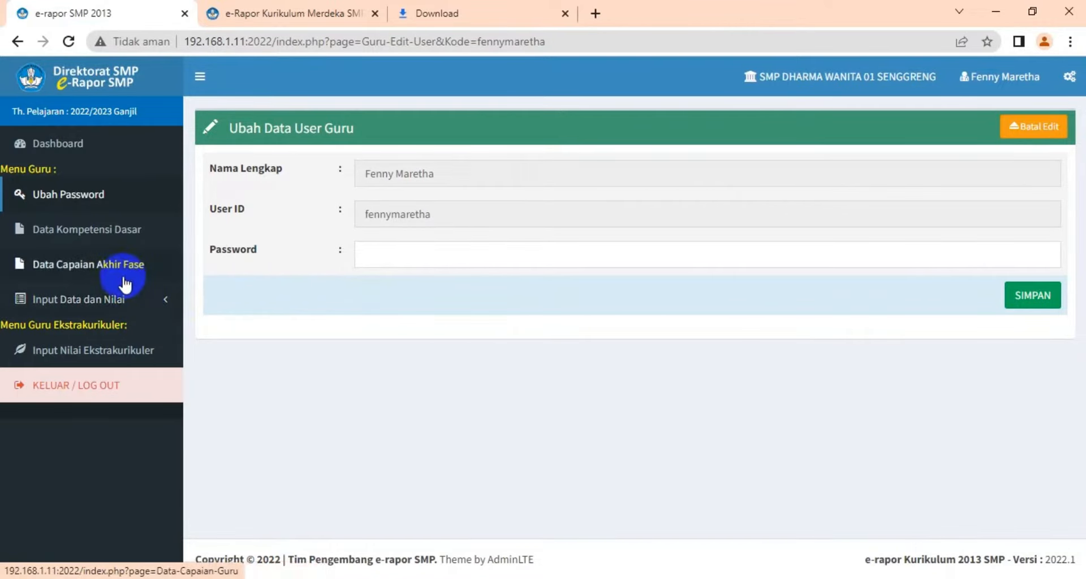
Open the Data Kompetensi Dasar page and dismiss the translation offer
{"action": "left_click", "coordinate": [146, 263]}
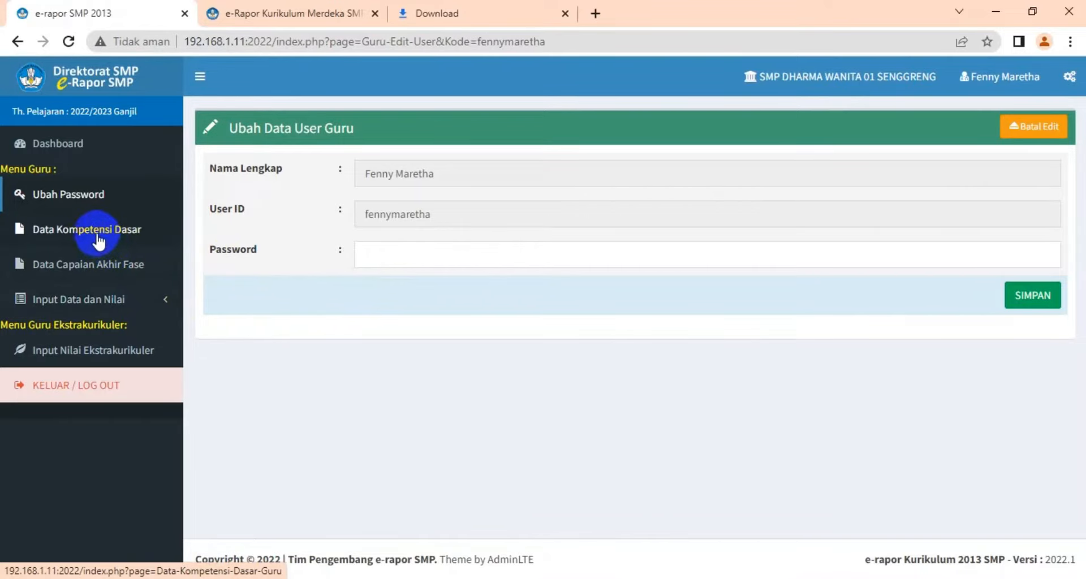
{"action": "left_click", "coordinate": [98, 240]}
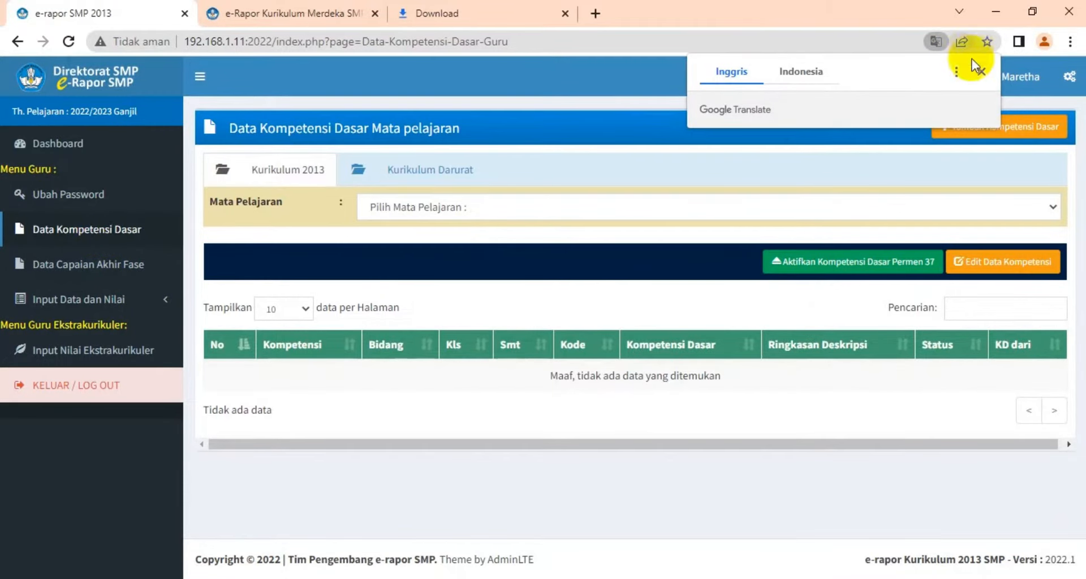
{"action": "left_click", "coordinate": [975, 69]}
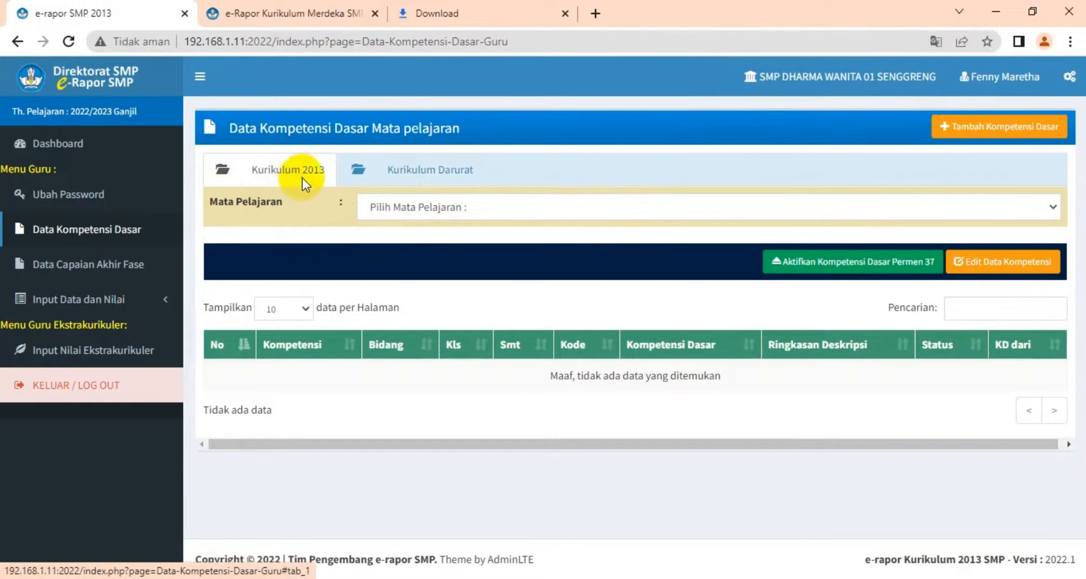
Switch to the Kurikulum Darurat tab and back to Kurikulum 2013
{"action": "left_click", "coordinate": [398, 173]}
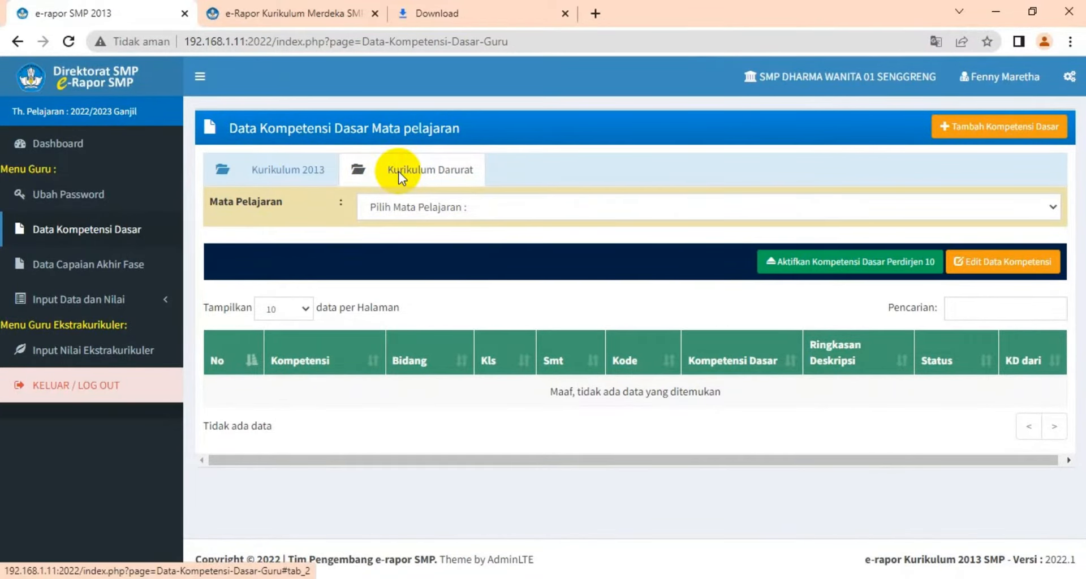
{"action": "left_click", "coordinate": [292, 175]}
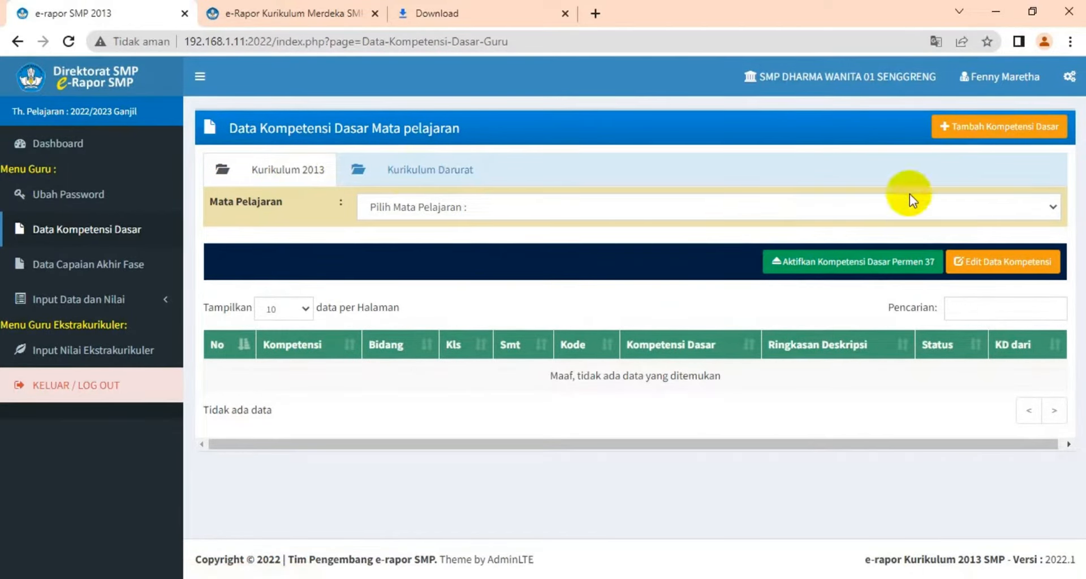
{"action": "left_click", "coordinate": [1029, 127]}
{"action": "left_click", "coordinate": [995, 129]}
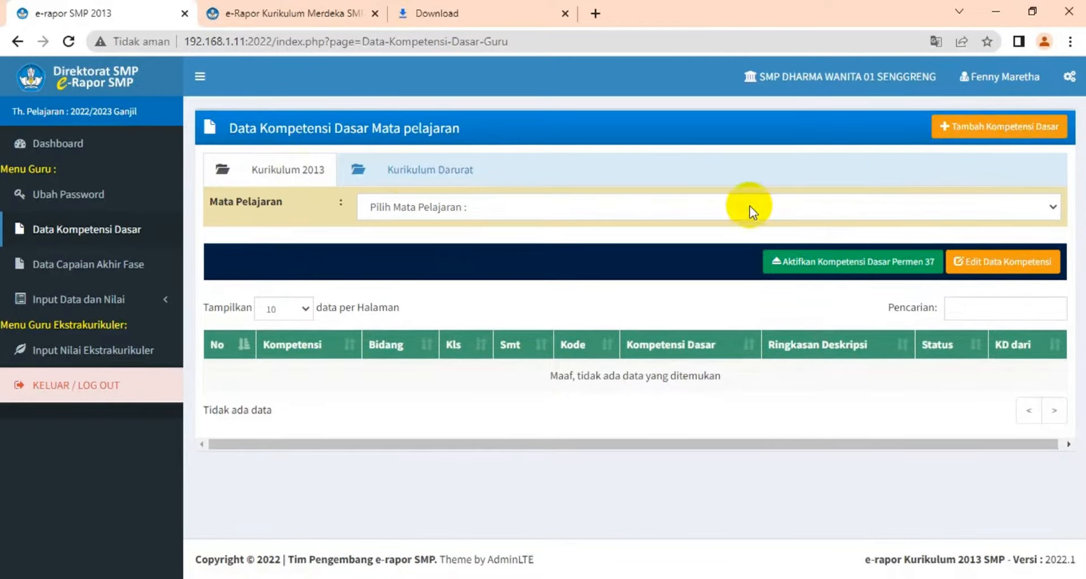
Load the basic competencies for Ilmu Pengetahuan Alam (IPA) and scroll through the list
{"action": "left_click", "coordinate": [1050, 206]}
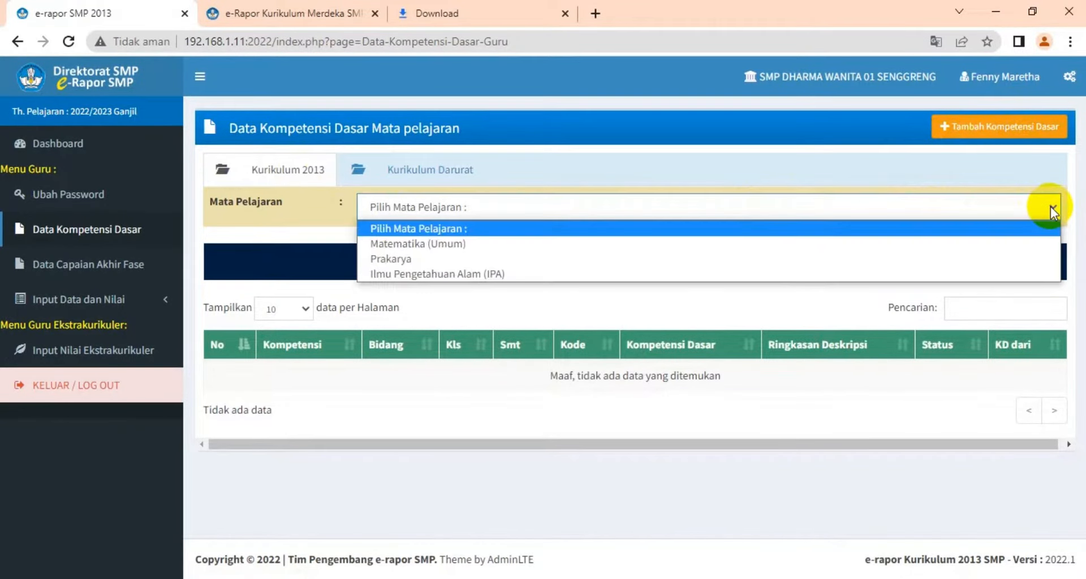
{"action": "left_click", "coordinate": [788, 275]}
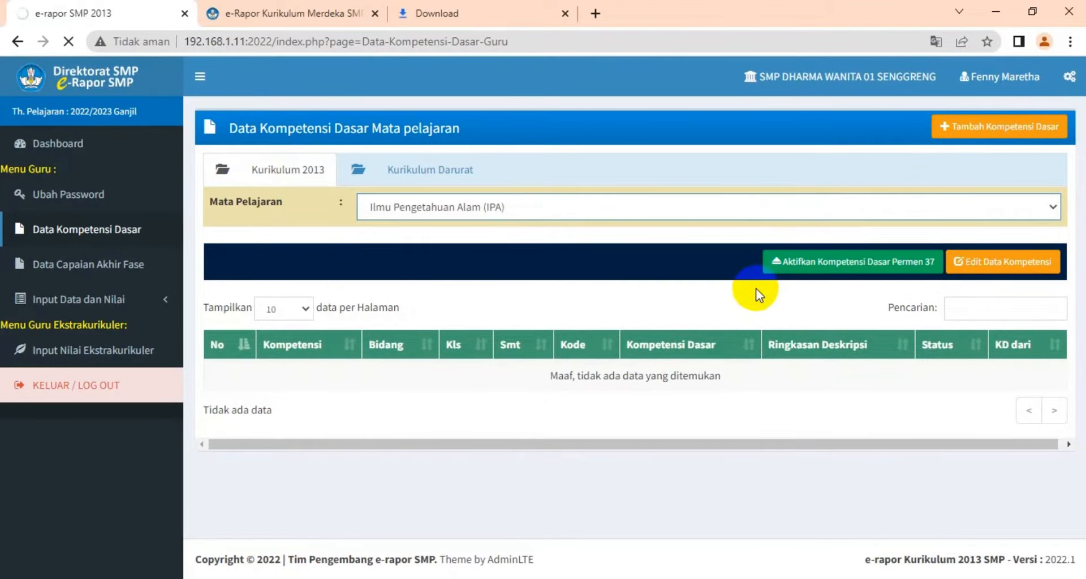
{"action": "left_click", "coordinate": [972, 131]}
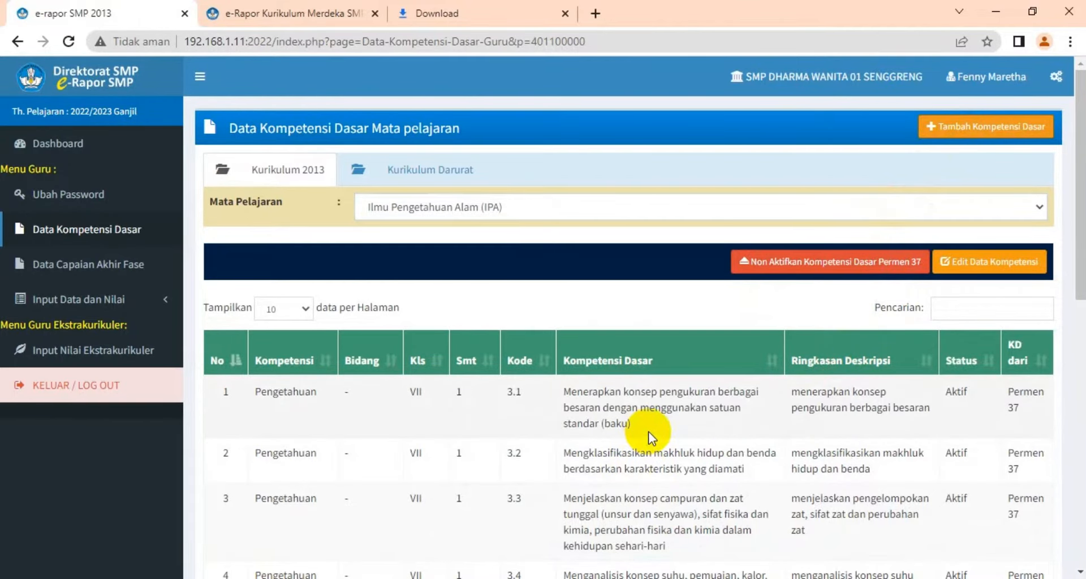
{"action": "scroll", "coordinate": [648, 432], "scroll_direction": "down", "scroll_amount": 9}
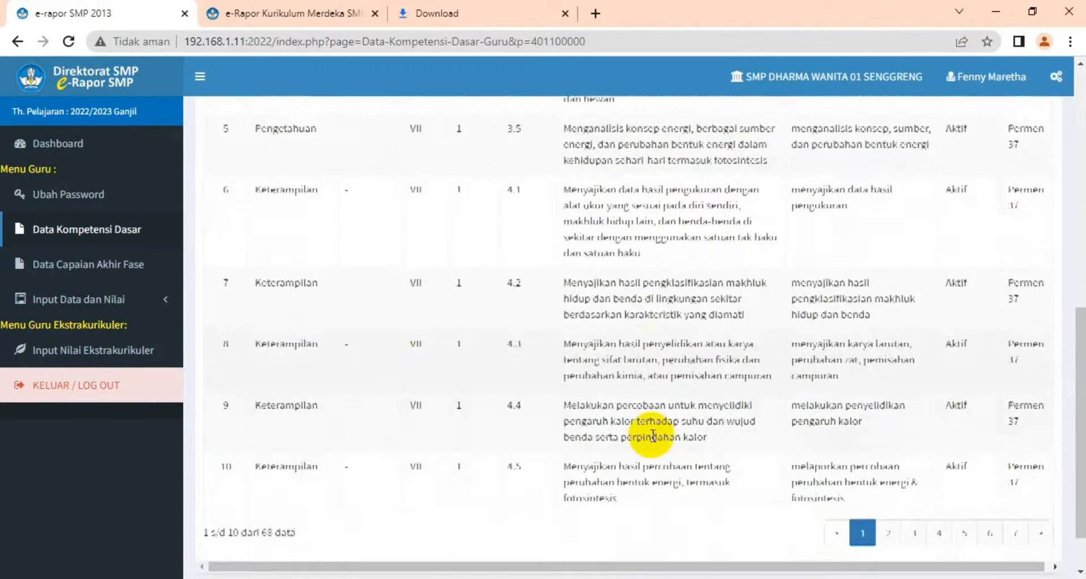
{"action": "scroll", "coordinate": [653, 436], "scroll_direction": "down", "scroll_amount": 1}
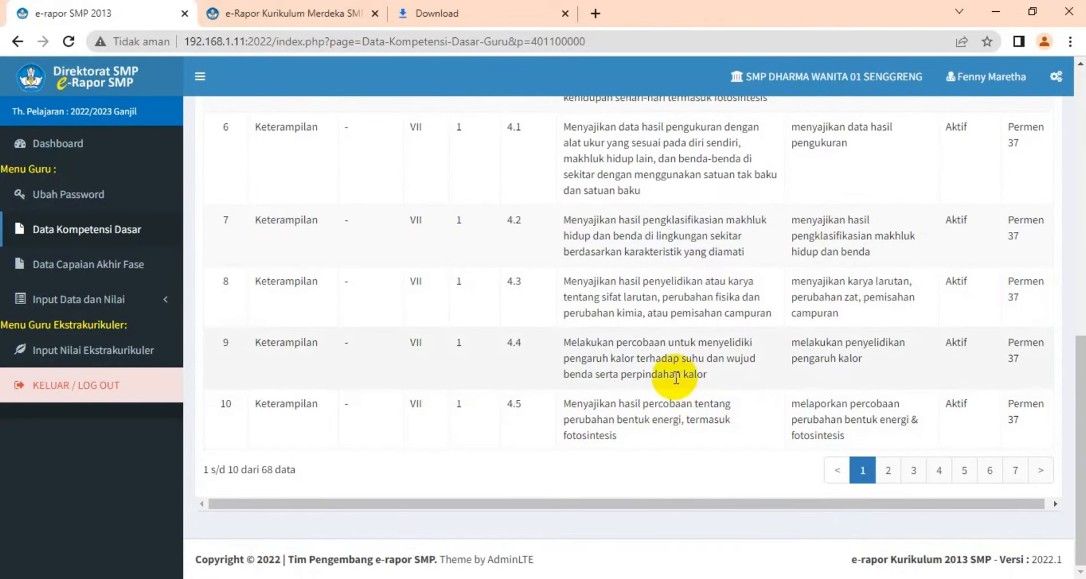
{"action": "scroll", "coordinate": [666, 413], "scroll_direction": "up", "scroll_amount": 10}
{"action": "scroll", "coordinate": [675, 378], "scroll_direction": "up", "scroll_amount": 2}
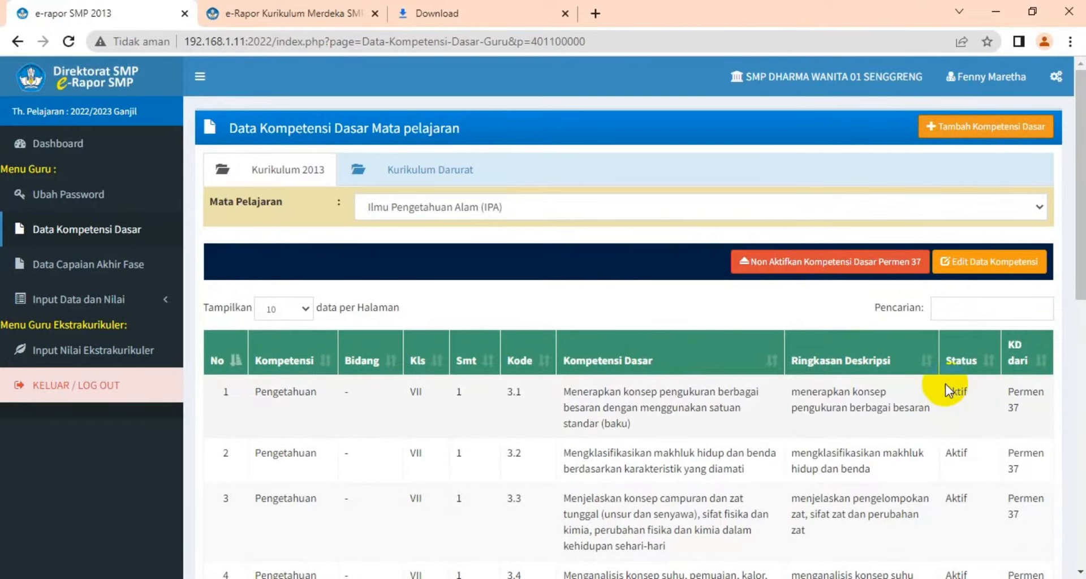
Deactivate the Permen 37 basic competencies for IPA and confirm
{"action": "left_click", "coordinate": [782, 269]}
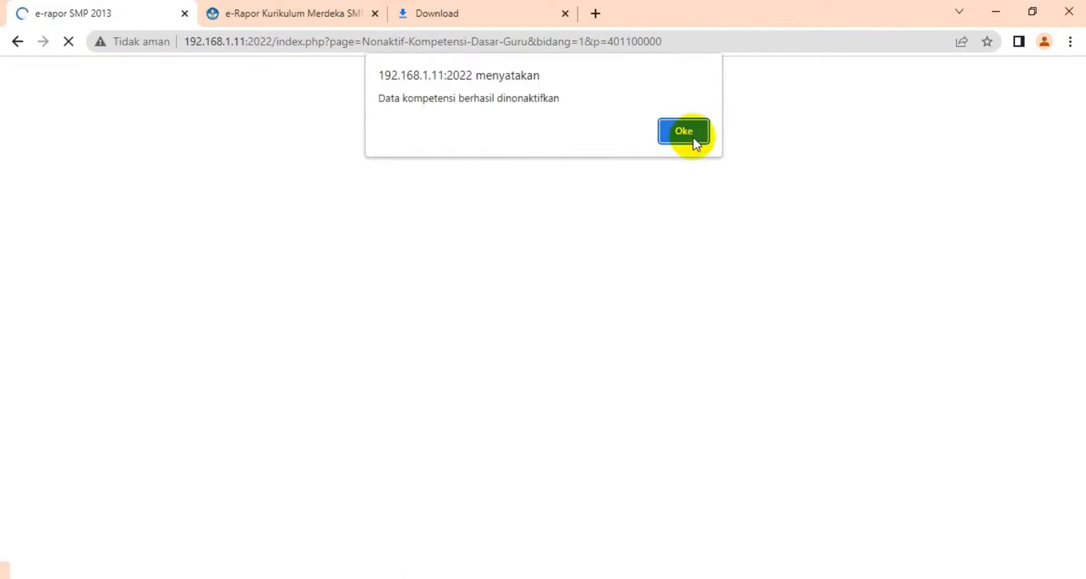
{"action": "left_click", "coordinate": [694, 134]}
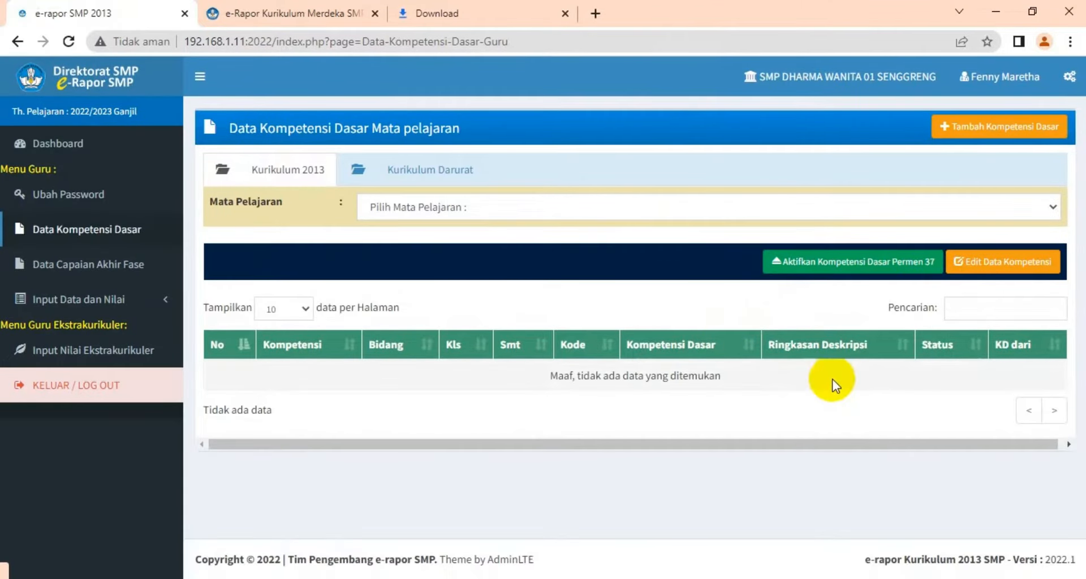
Reselect Ilmu Pengetahuan Alam (IPA) and reactivate its Permen 37 basic competencies, confirming the prompt
{"action": "left_click", "coordinate": [1050, 208]}
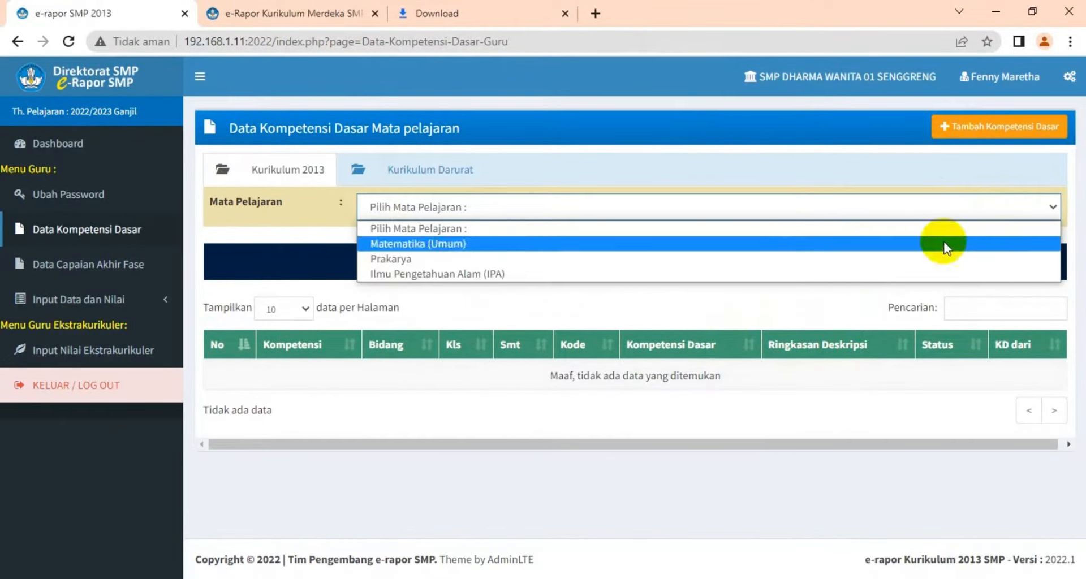
{"action": "left_click", "coordinate": [766, 277]}
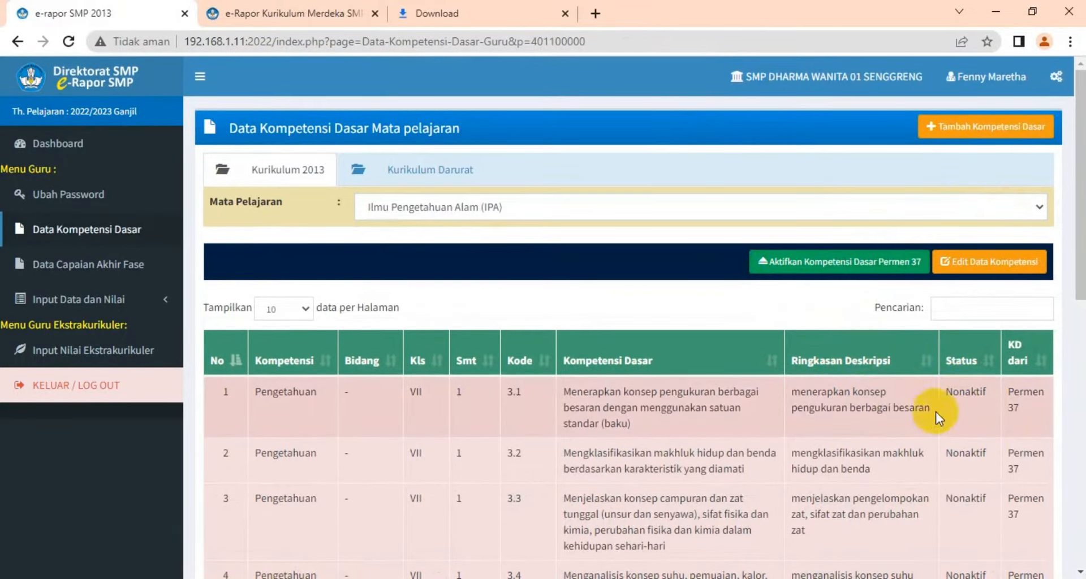
{"action": "left_click", "coordinate": [848, 276]}
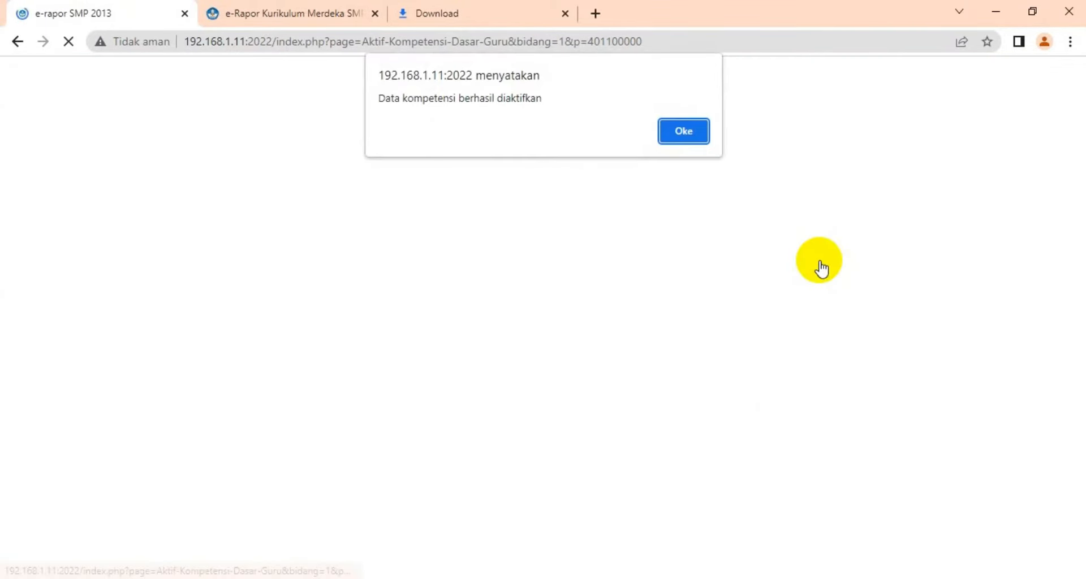
{"action": "left_click", "coordinate": [698, 133]}
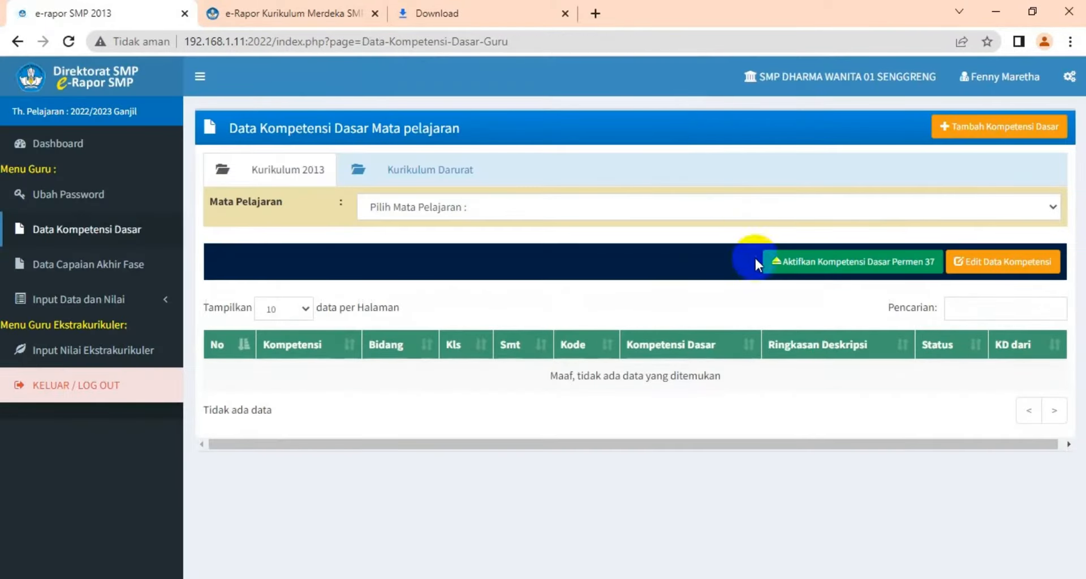
Select IPA once more and activate the Permen 37 basic competencies again, confirming the prompt
{"action": "left_click", "coordinate": [1055, 207]}
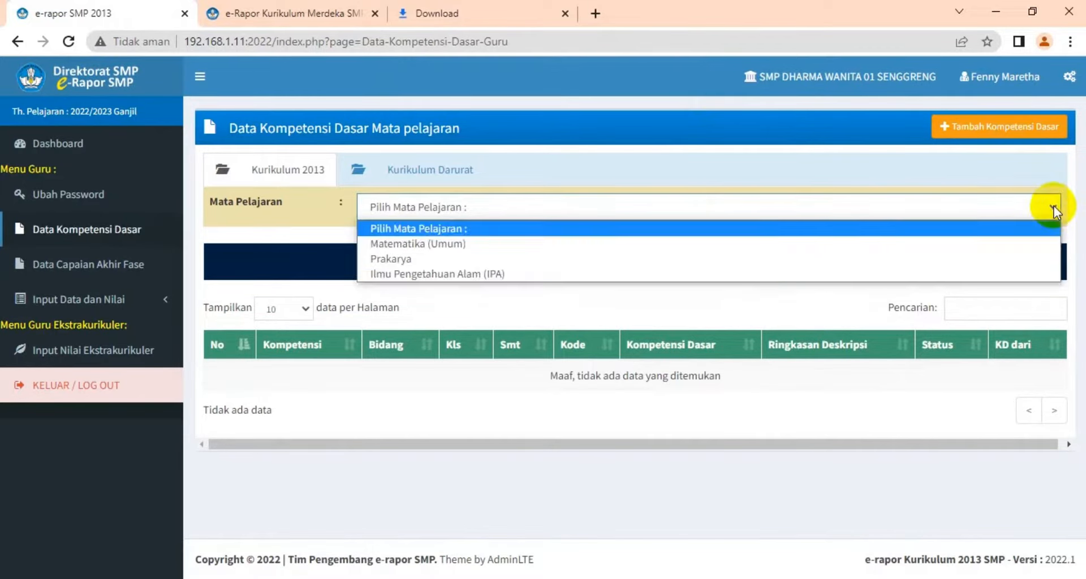
{"action": "left_click", "coordinate": [772, 281]}
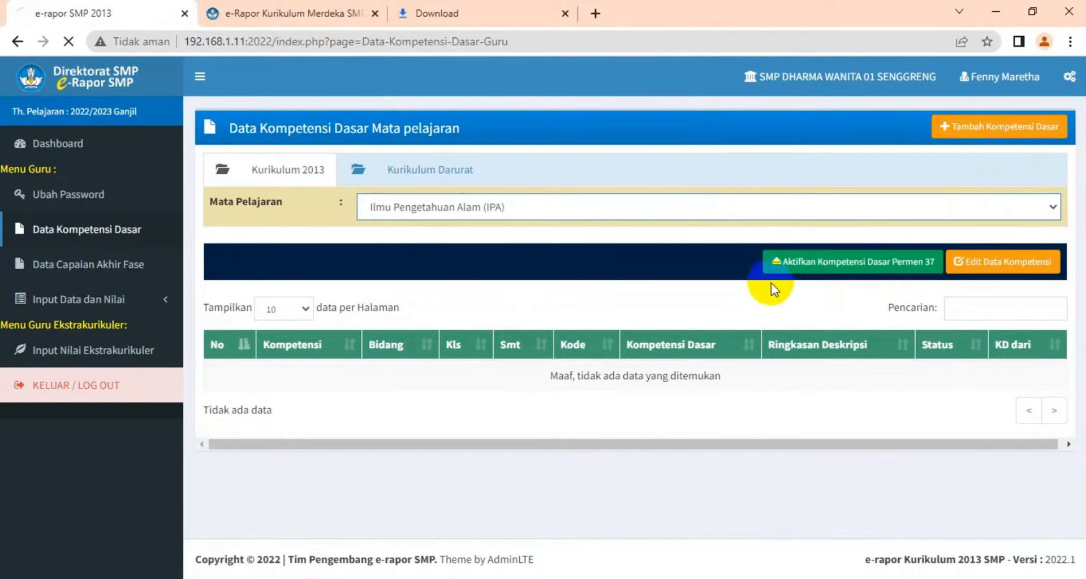
{"action": "left_click", "coordinate": [847, 261]}
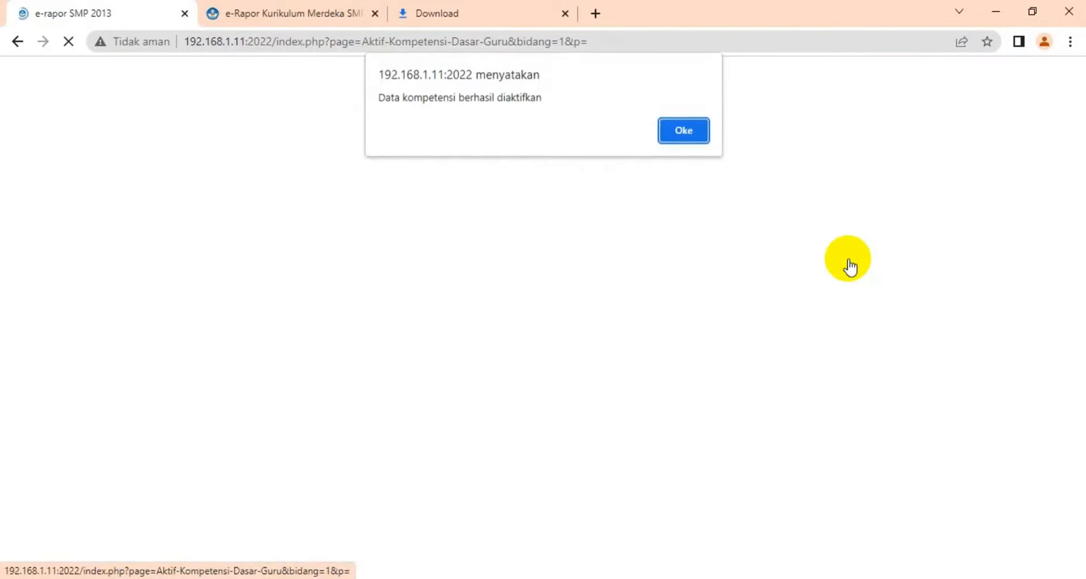
{"action": "left_click", "coordinate": [700, 134]}
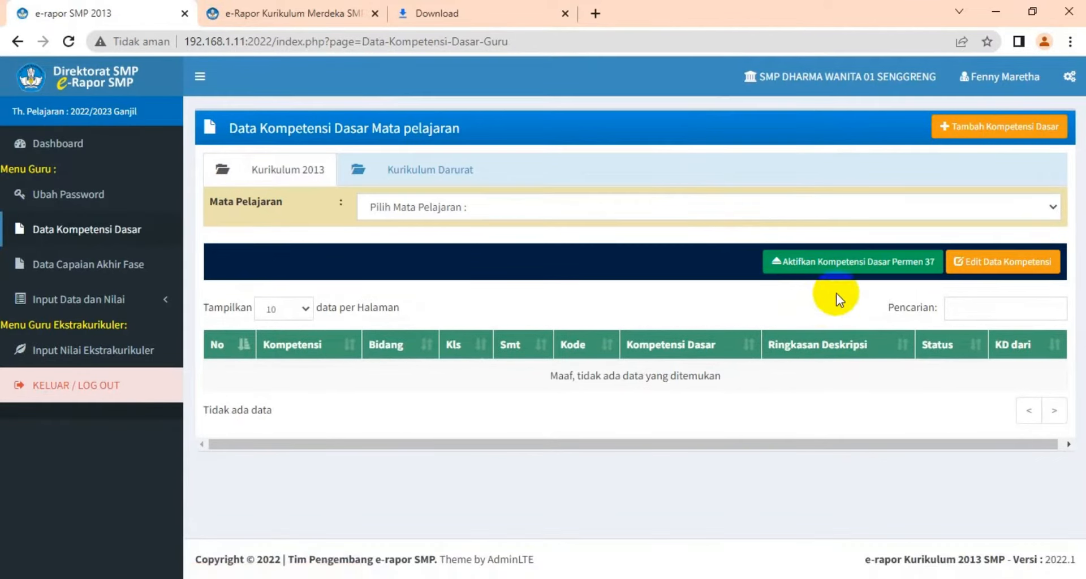
Reload the IPA basic competency list and scroll through its entries
{"action": "left_click", "coordinate": [1053, 207]}
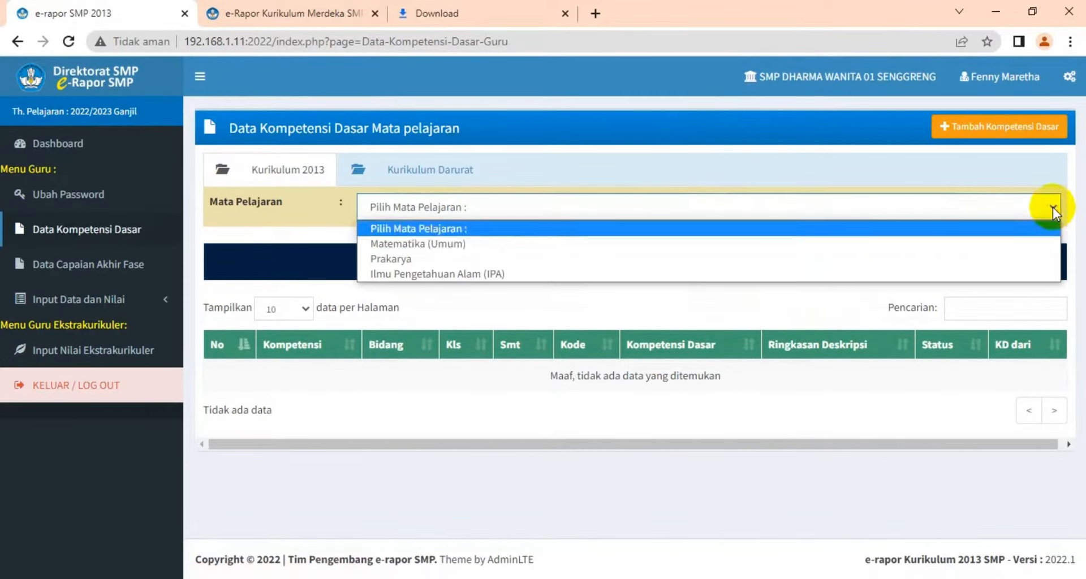
{"action": "left_click", "coordinate": [772, 275]}
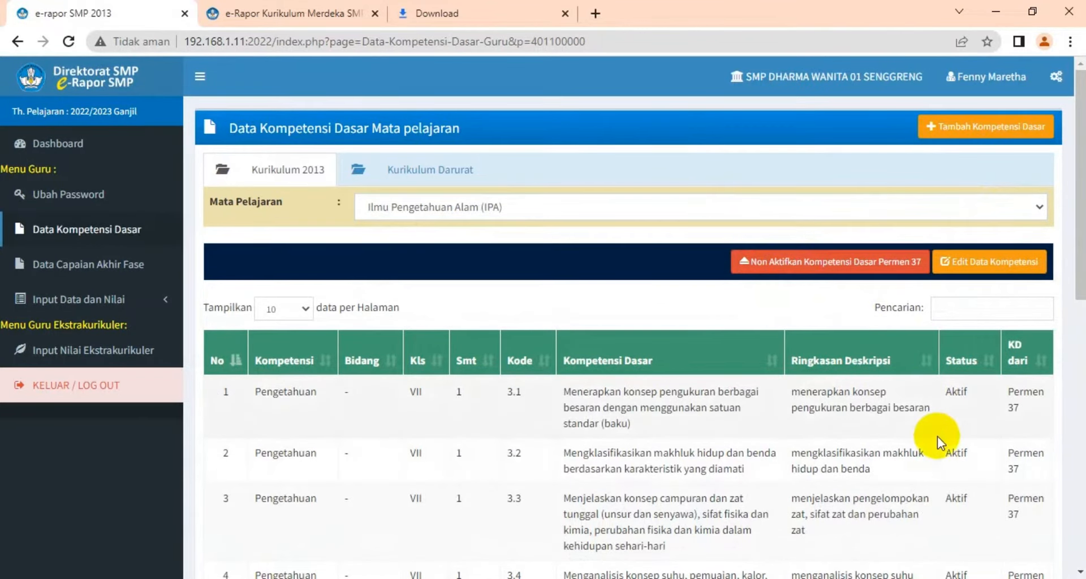
{"action": "scroll", "coordinate": [570, 448], "scroll_direction": "down", "scroll_amount": 1}
{"action": "scroll", "coordinate": [569, 447], "scroll_direction": "down", "scroll_amount": 10}
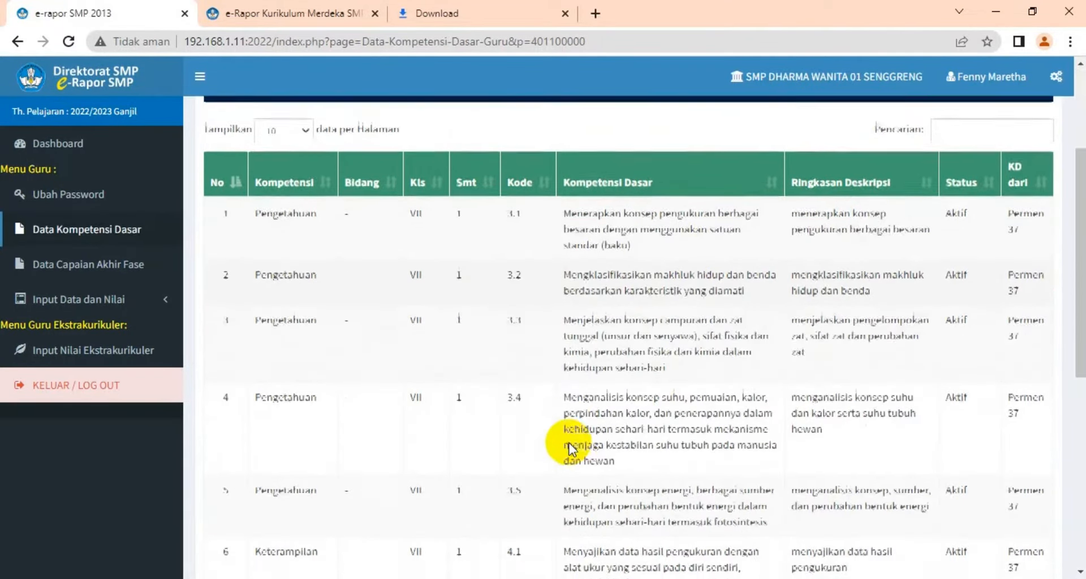
{"action": "scroll", "coordinate": [570, 446], "scroll_direction": "up", "scroll_amount": 10}
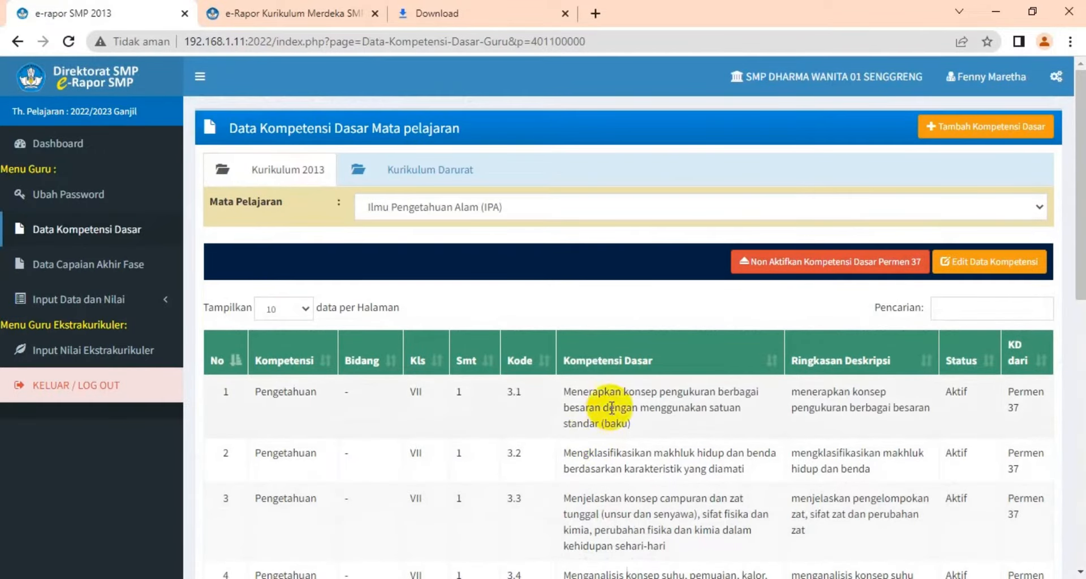
Open the IPA basic competencies in edit mode
{"action": "left_click", "coordinate": [973, 270]}
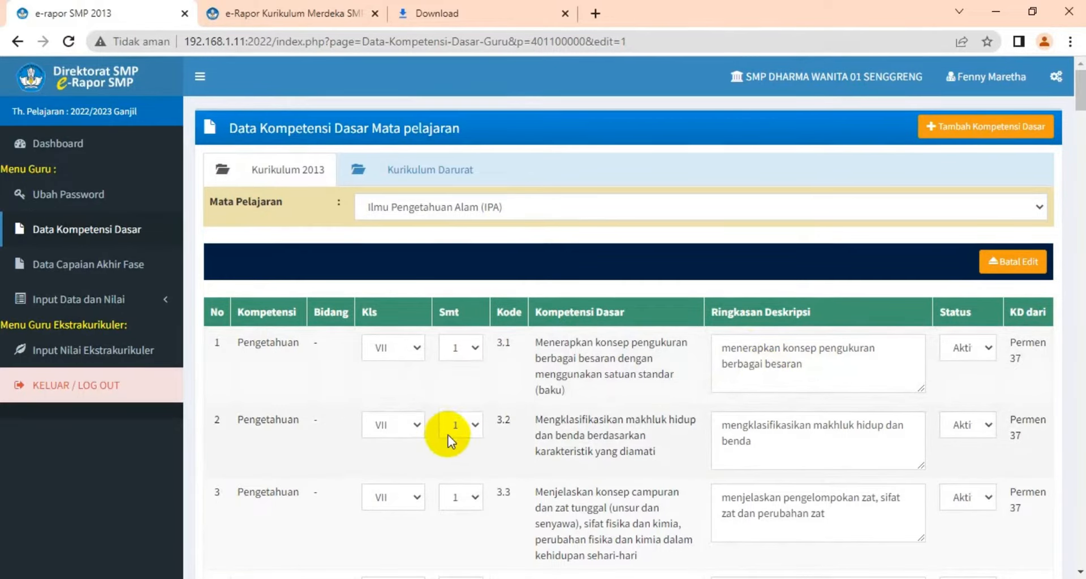
{"action": "left_click", "coordinate": [88, 300]}
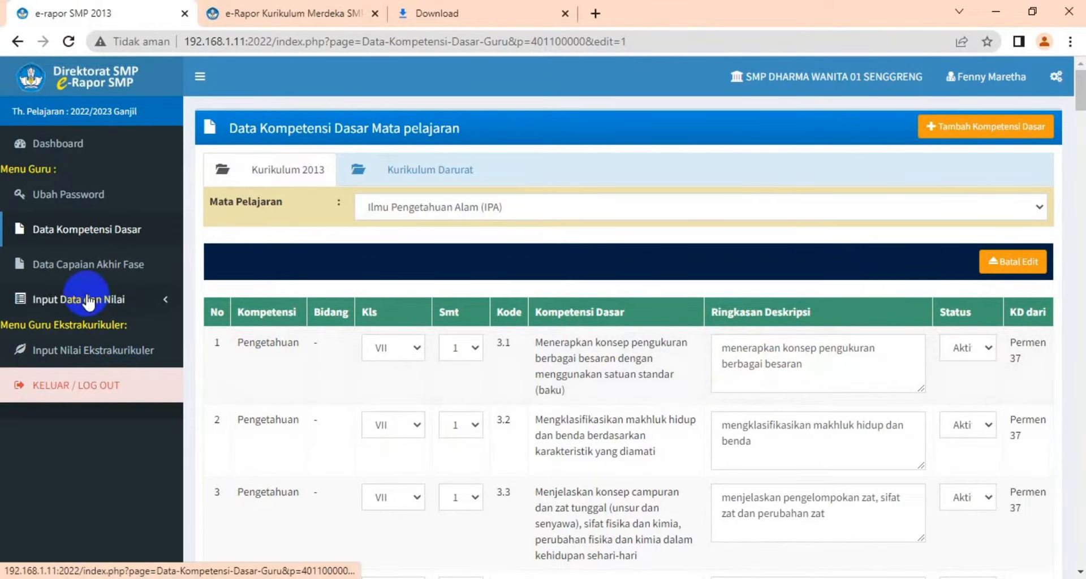
Open the Data Capaian Akhir Fase page, then switch to Microsoft Edge showing the Permendikbudristek No 21 Tahun 2022 PDF
{"action": "left_click", "coordinate": [81, 265]}
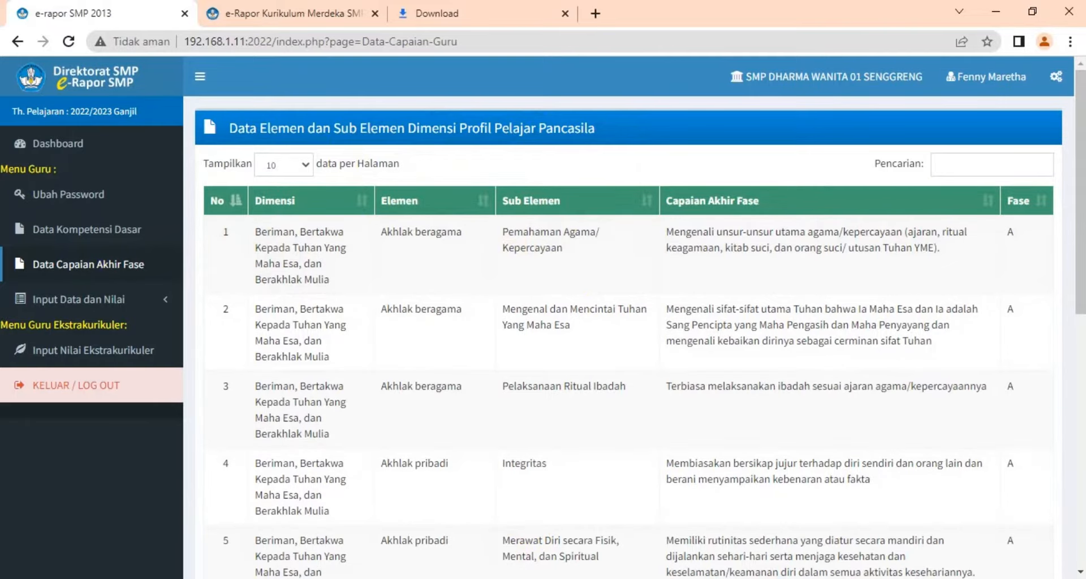
{"action": "left_click", "coordinate": [568, 577]}
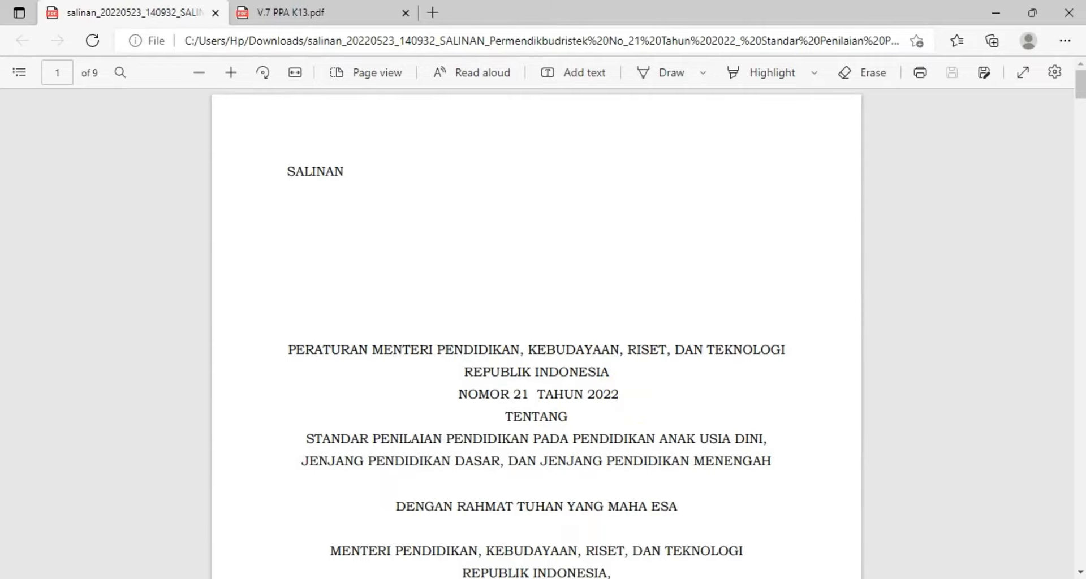
{"action": "mouse_move", "coordinate": [567, 578]}
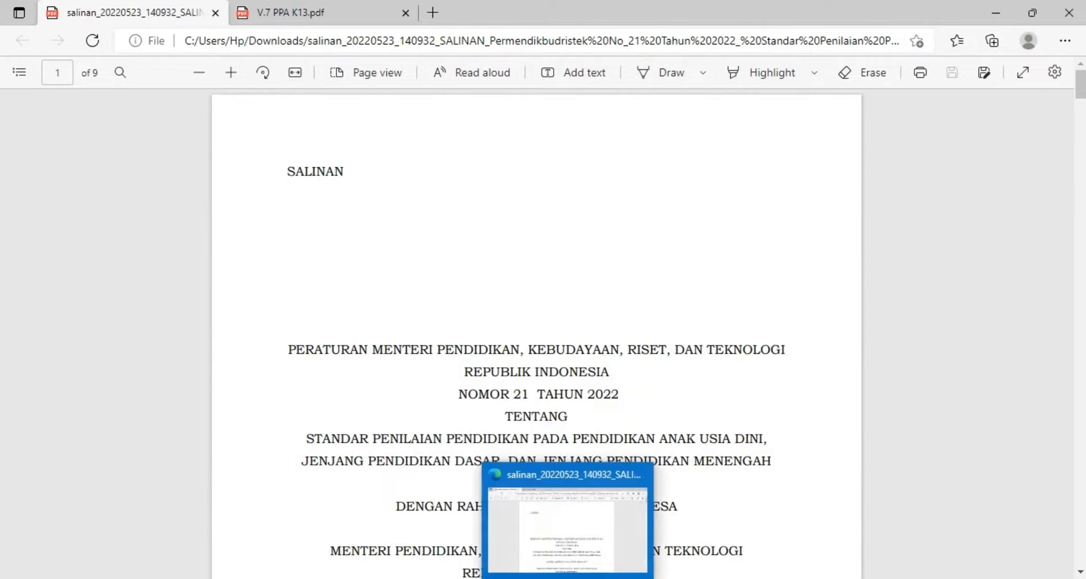
Switch to the V.7 PPA K13 PDF tab and scroll through its cover page
{"action": "left_click", "coordinate": [329, 20]}
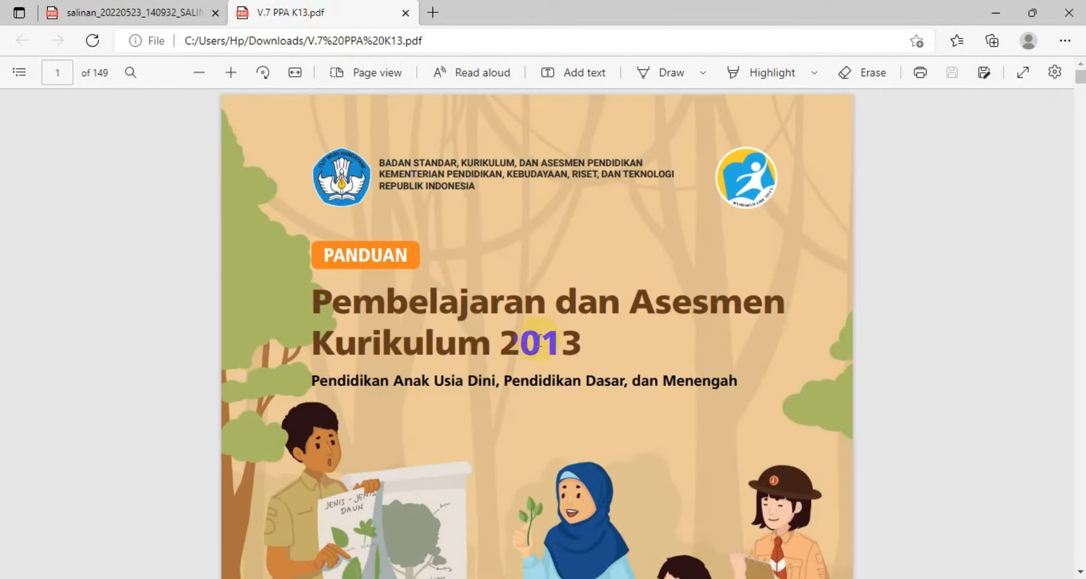
{"action": "scroll", "coordinate": [540, 339], "scroll_direction": "down", "scroll_amount": 5}
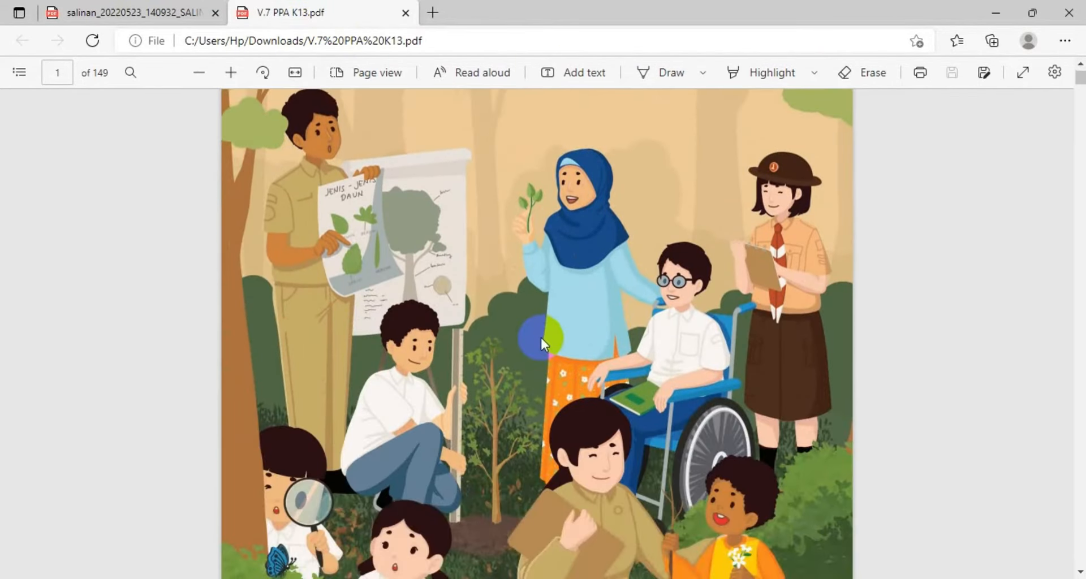
{"action": "scroll", "coordinate": [541, 337], "scroll_direction": "down", "scroll_amount": 3}
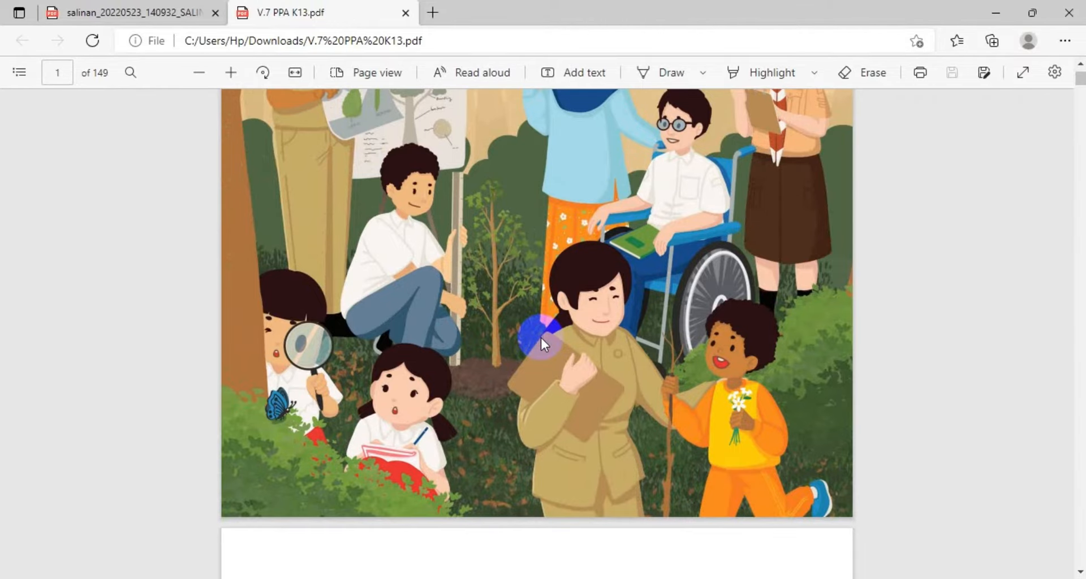
{"action": "scroll", "coordinate": [540, 342], "scroll_direction": "up", "scroll_amount": 5}
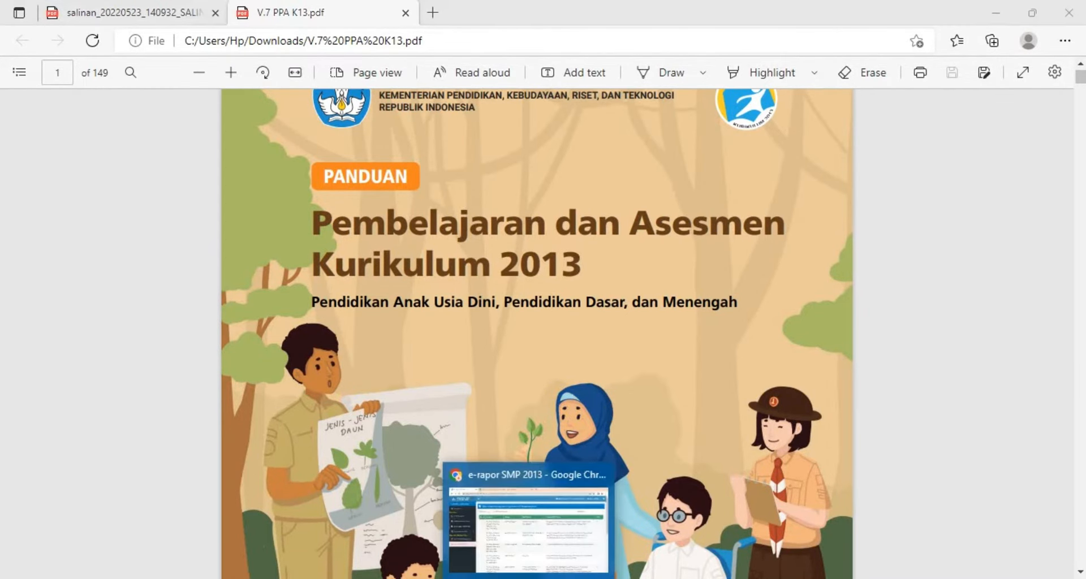
Return to the e-Rapor browser window and scroll through the Data Capaian Akhir Fase table
{"action": "left_click", "coordinate": [530, 578]}
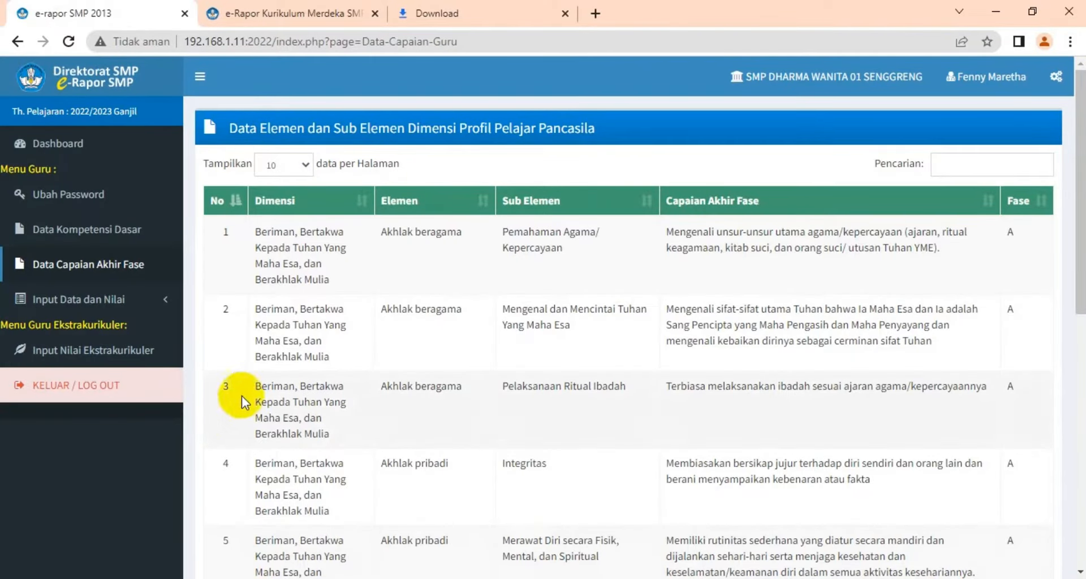
{"action": "scroll", "coordinate": [726, 274], "scroll_direction": "down", "scroll_amount": 3}
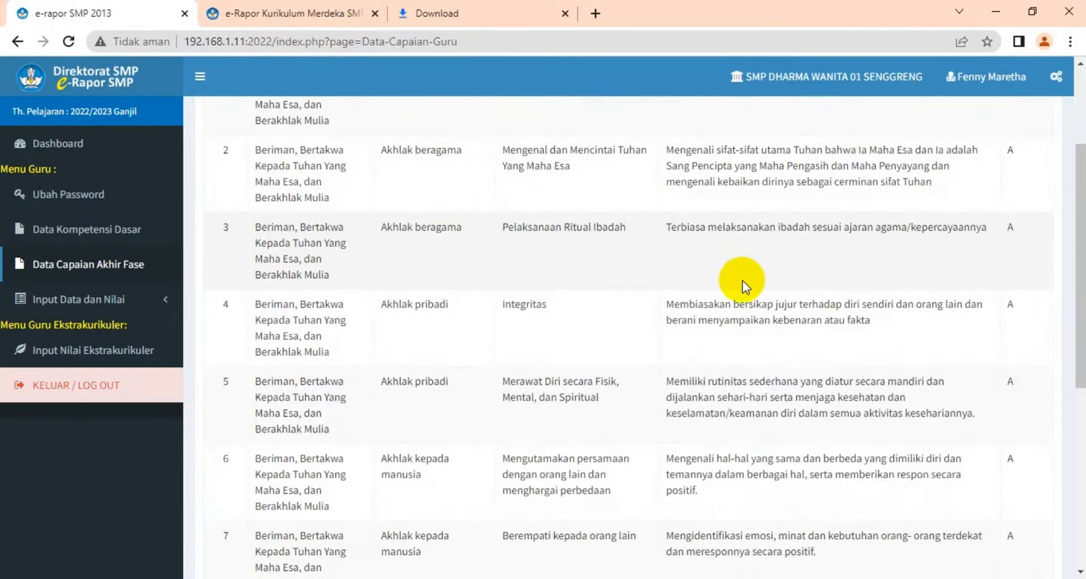
{"action": "scroll", "coordinate": [742, 283], "scroll_direction": "down", "scroll_amount": 5}
{"action": "scroll", "coordinate": [743, 283], "scroll_direction": "up", "scroll_amount": 6}
{"action": "scroll", "coordinate": [743, 284], "scroll_direction": "down", "scroll_amount": 5}
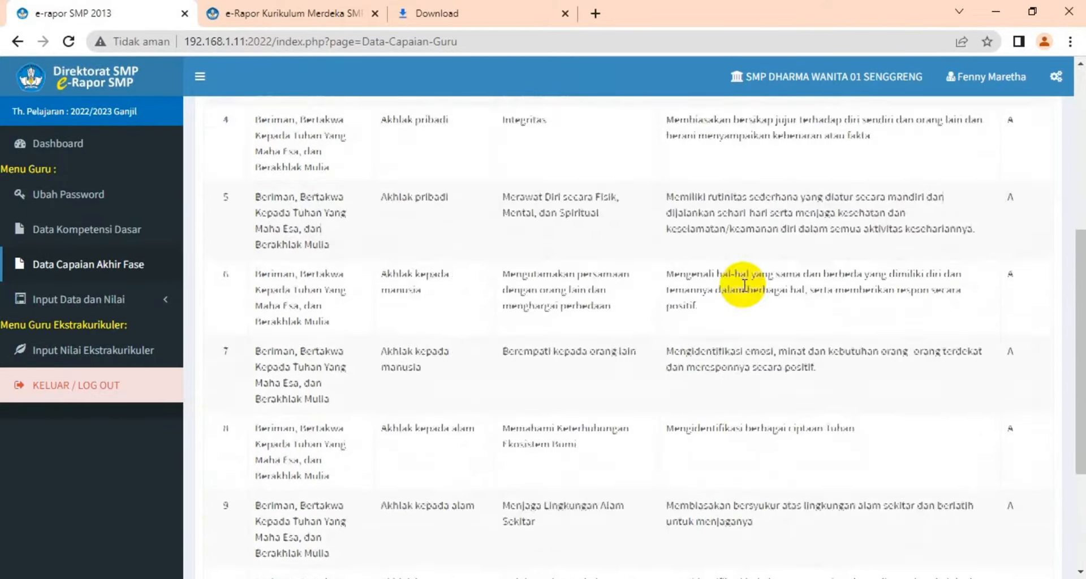
{"action": "scroll", "coordinate": [747, 291], "scroll_direction": "down", "scroll_amount": 4}
{"action": "scroll", "coordinate": [686, 307], "scroll_direction": "up", "scroll_amount": 7}
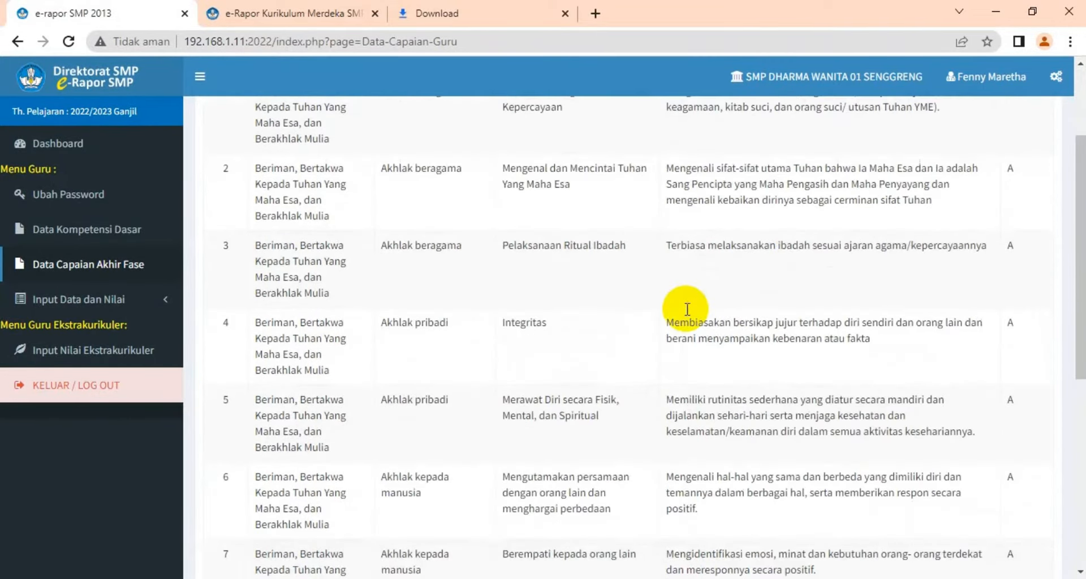
{"action": "scroll", "coordinate": [686, 307], "scroll_direction": "down", "scroll_amount": 7}
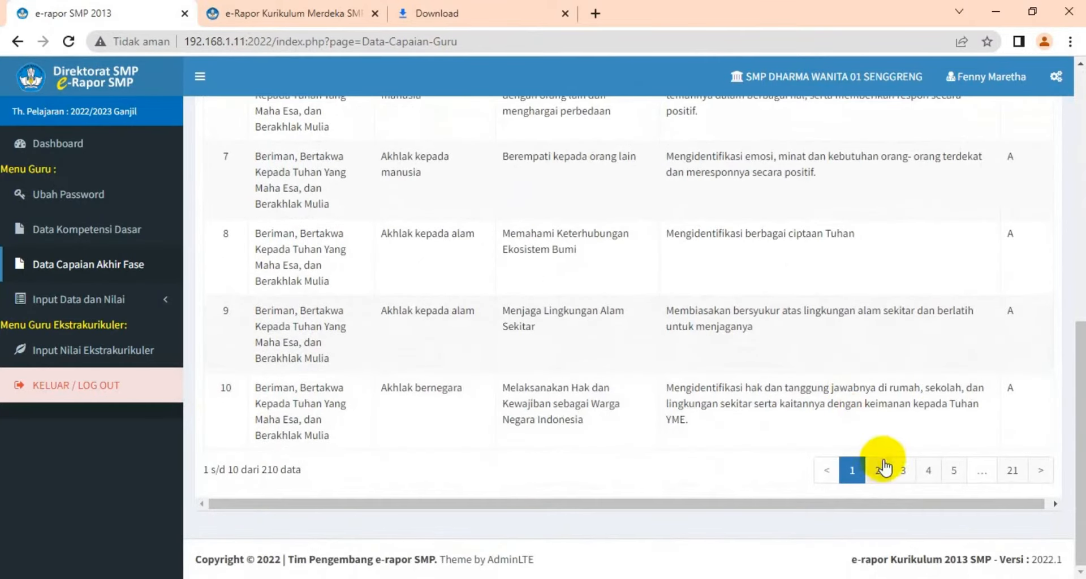
Page through the Data Capaian Akhir Fase table up to its last page, 21
{"action": "left_click", "coordinate": [881, 468]}
{"action": "left_click", "coordinate": [896, 478]}
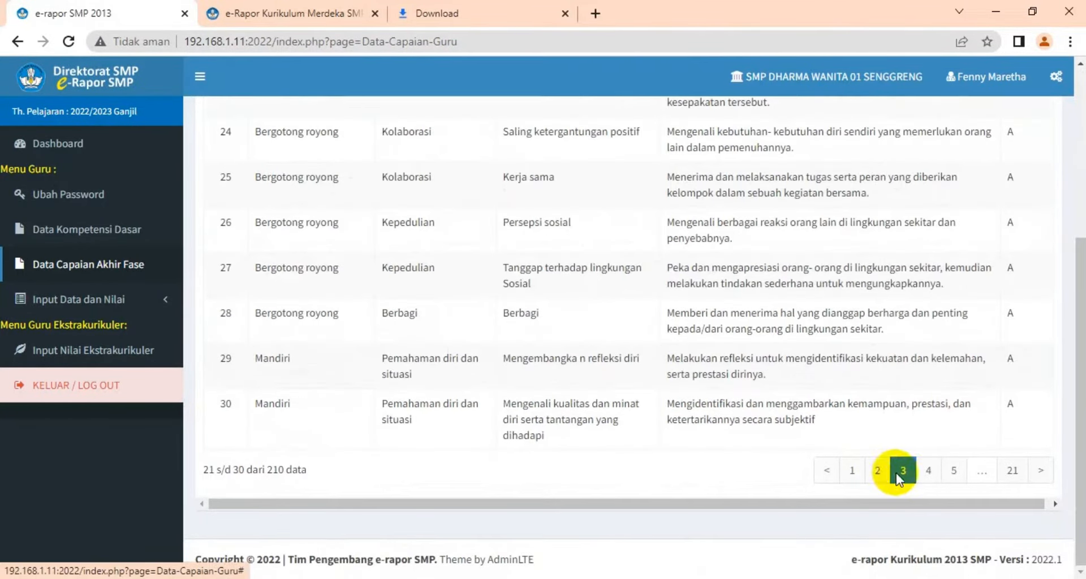
{"action": "left_click", "coordinate": [925, 474]}
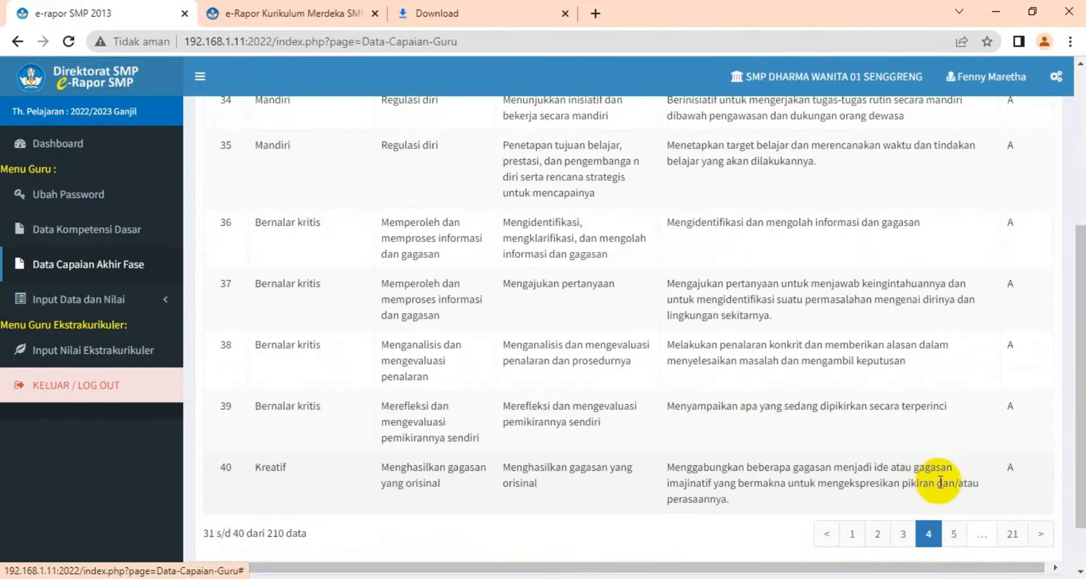
{"action": "left_click", "coordinate": [1011, 534]}
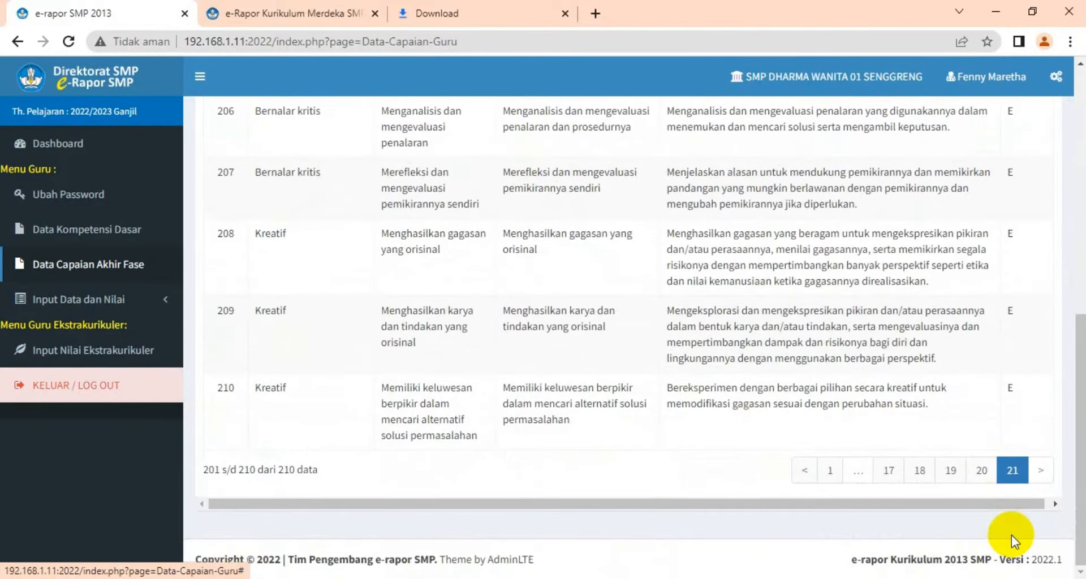
{"action": "scroll", "coordinate": [941, 357], "scroll_direction": "up", "scroll_amount": 8}
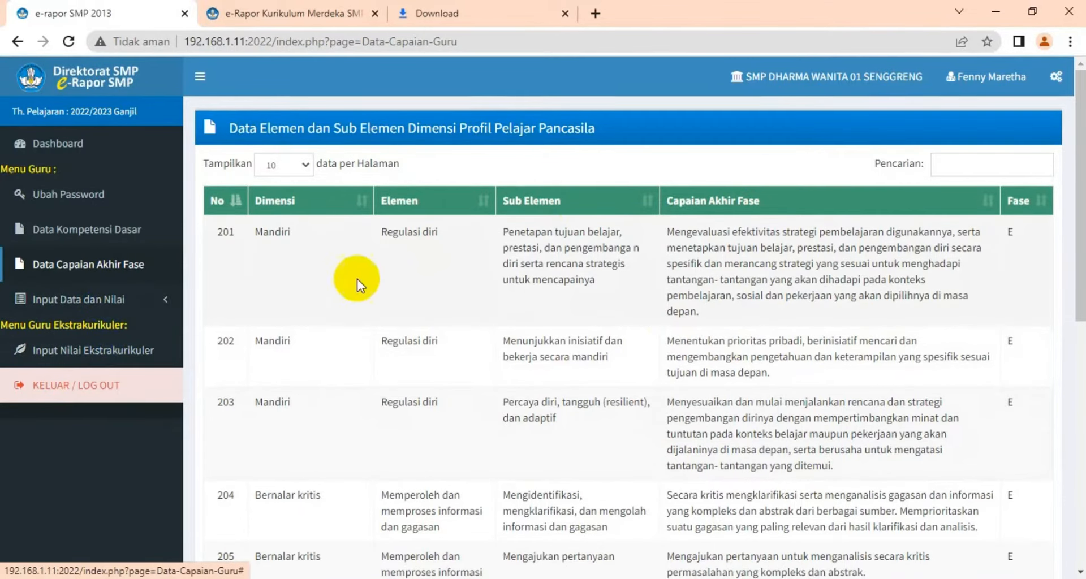
Open the Input Tujuan Pembelajaran page and start copying learning objectives
{"action": "left_click", "coordinate": [92, 305]}
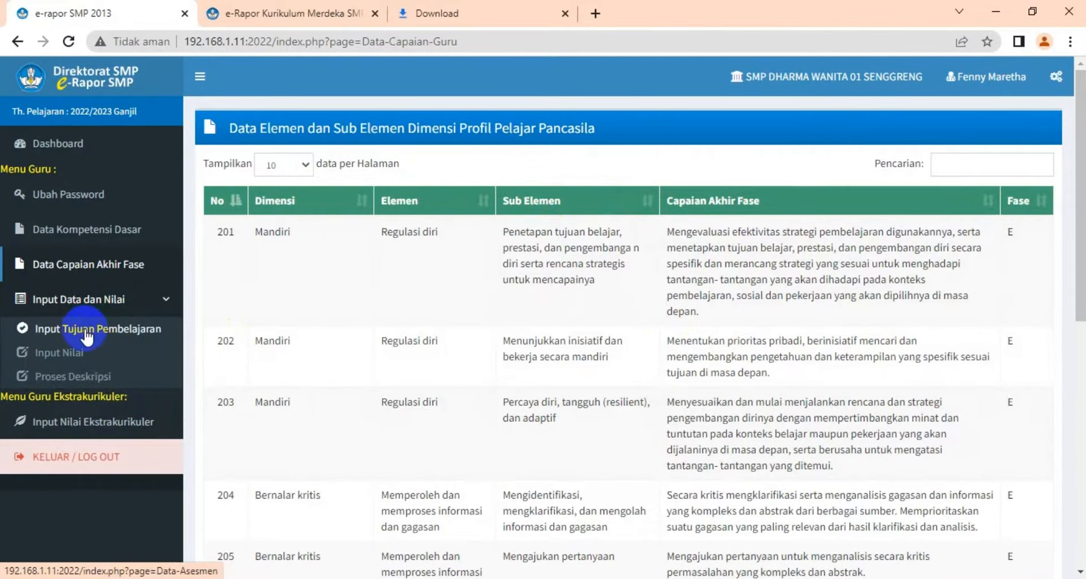
{"action": "left_click", "coordinate": [87, 333]}
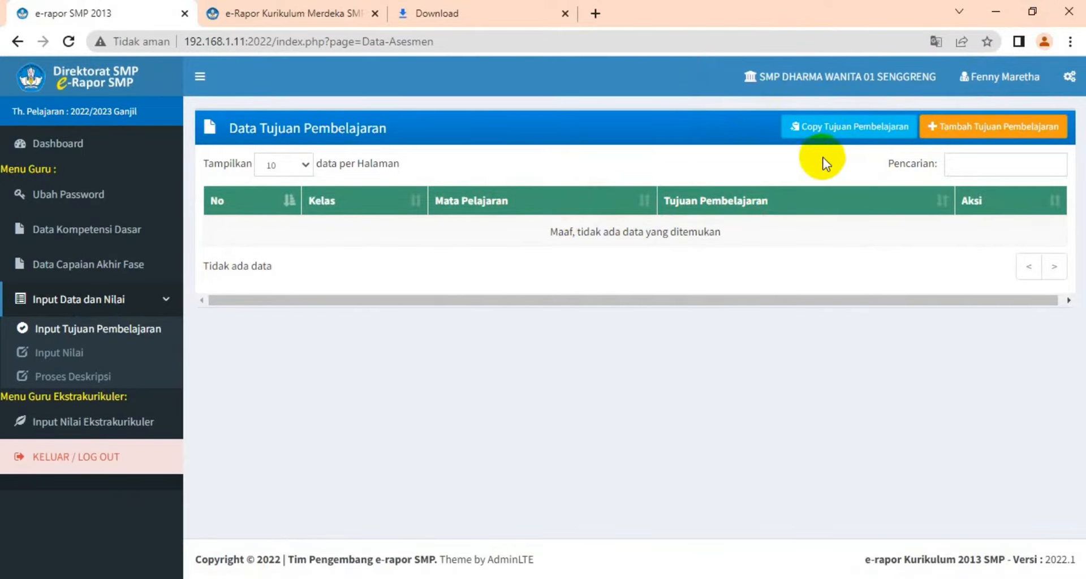
{"action": "left_click", "coordinate": [845, 126]}
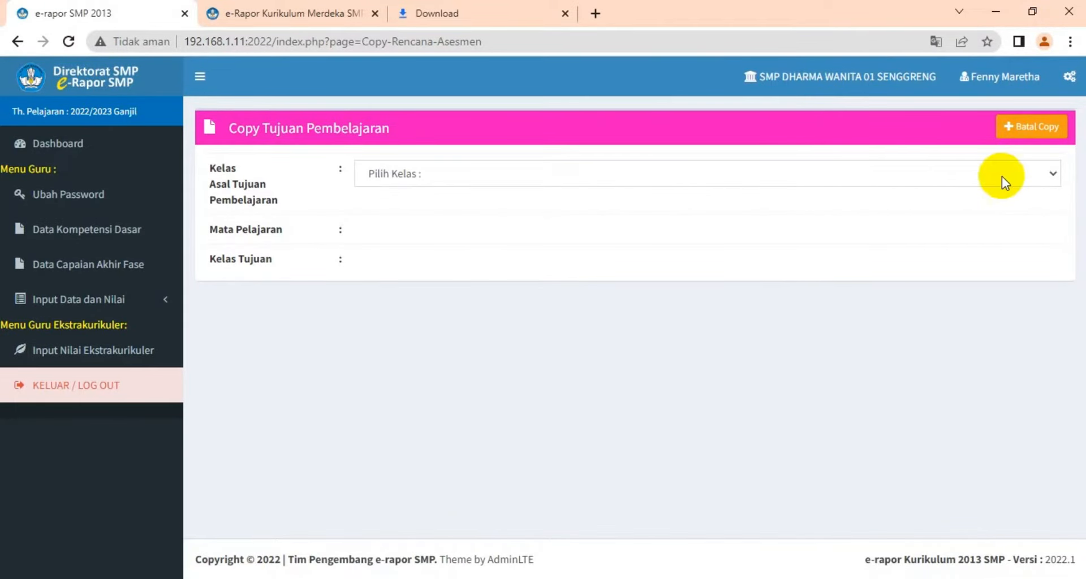
Try to copy learning objectives from class 9 for Ilmu Pengetahuan Alam (IPA)
{"action": "left_click", "coordinate": [1054, 174]}
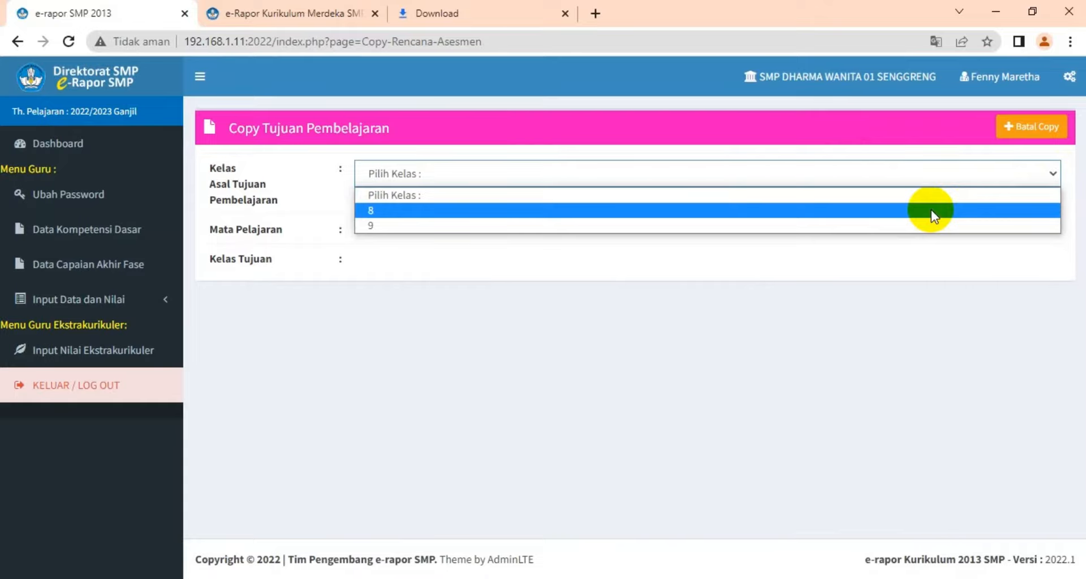
{"action": "left_click", "coordinate": [893, 223]}
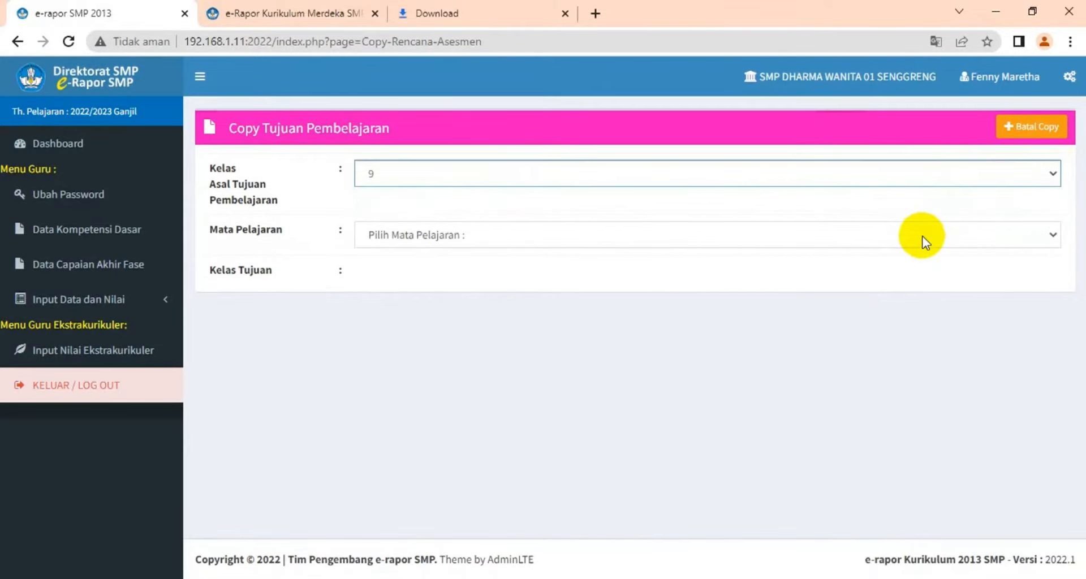
{"action": "left_click", "coordinate": [1052, 235]}
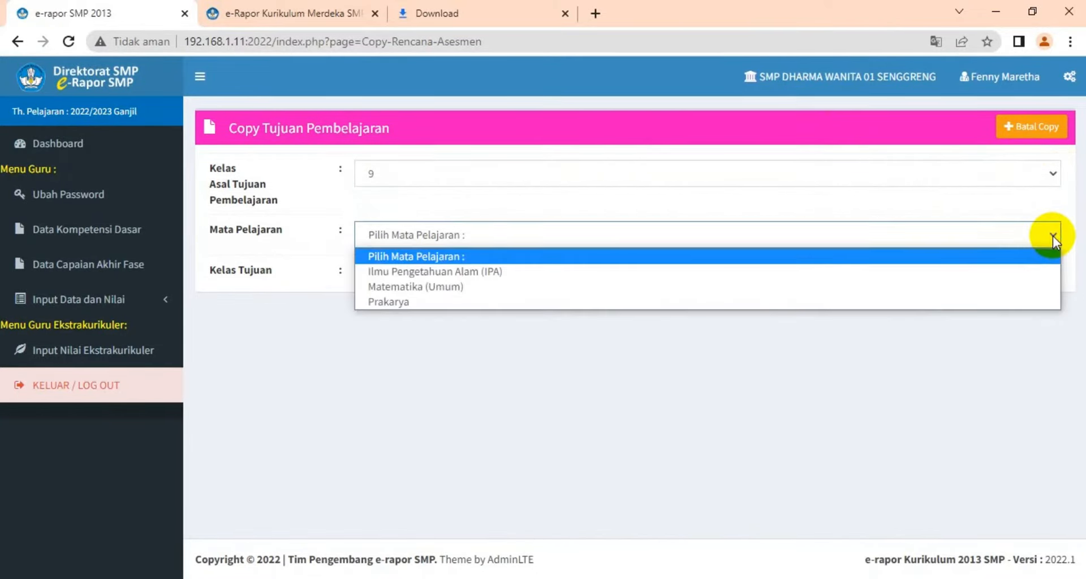
{"action": "left_click", "coordinate": [911, 273]}
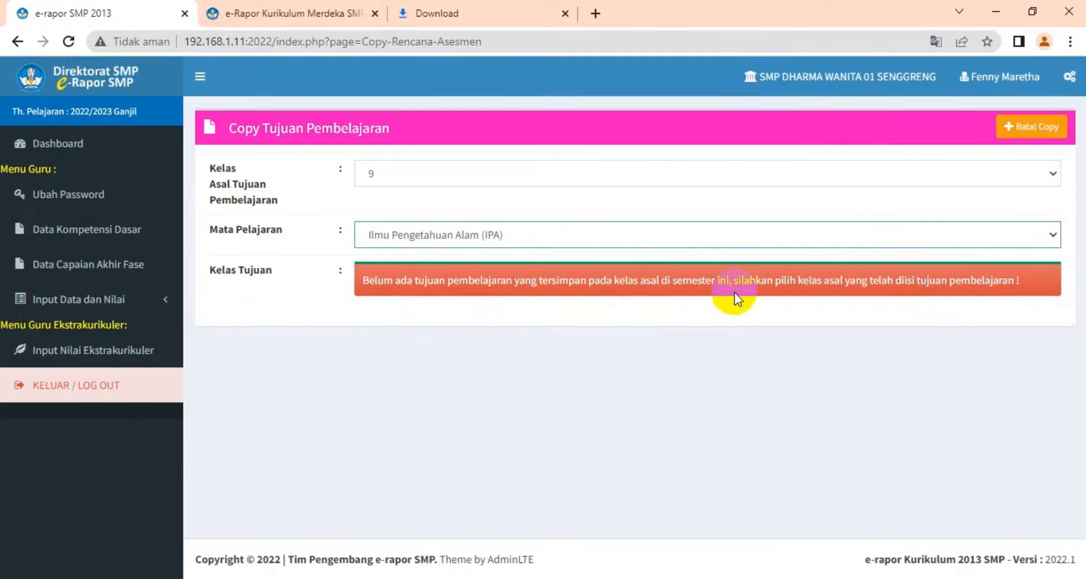
{"action": "double_click", "coordinate": [751, 278]}
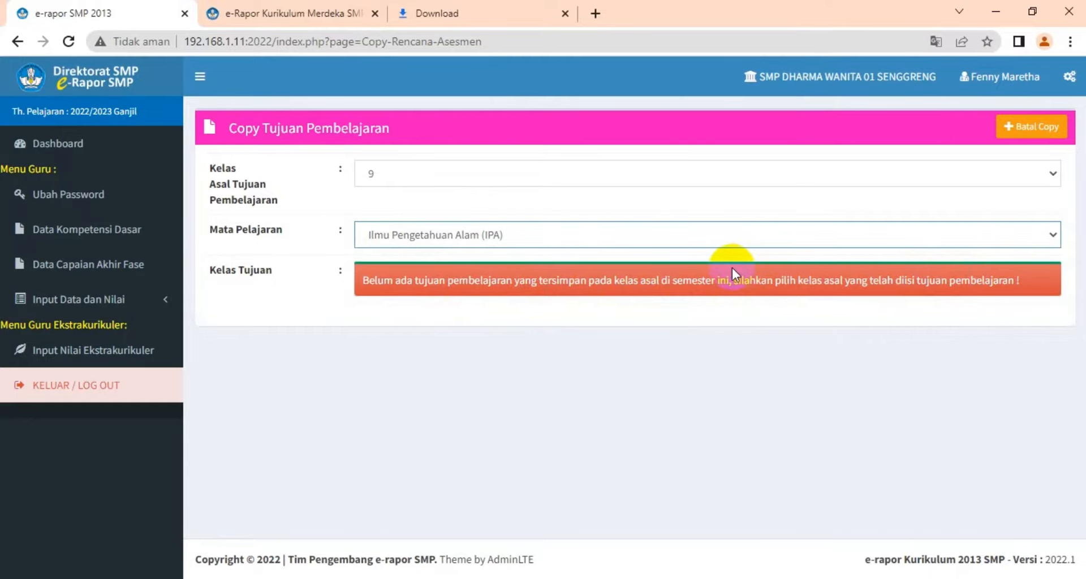
{"action": "left_click", "coordinate": [728, 264]}
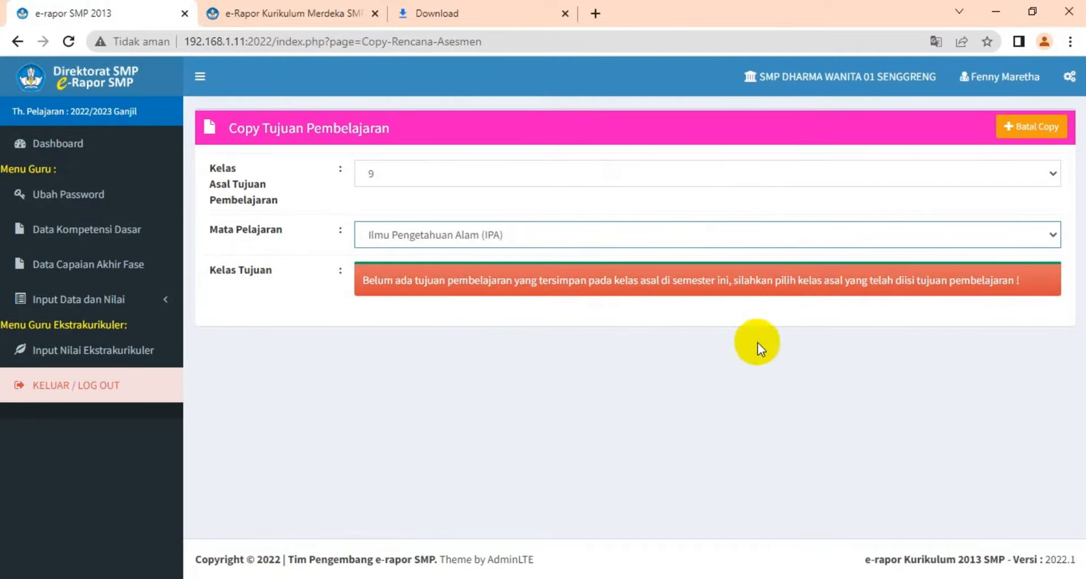
Reopen Input Tujuan Pembelajaran, start adding learning objectives, and dismiss the translate popup
{"action": "left_click", "coordinate": [102, 306]}
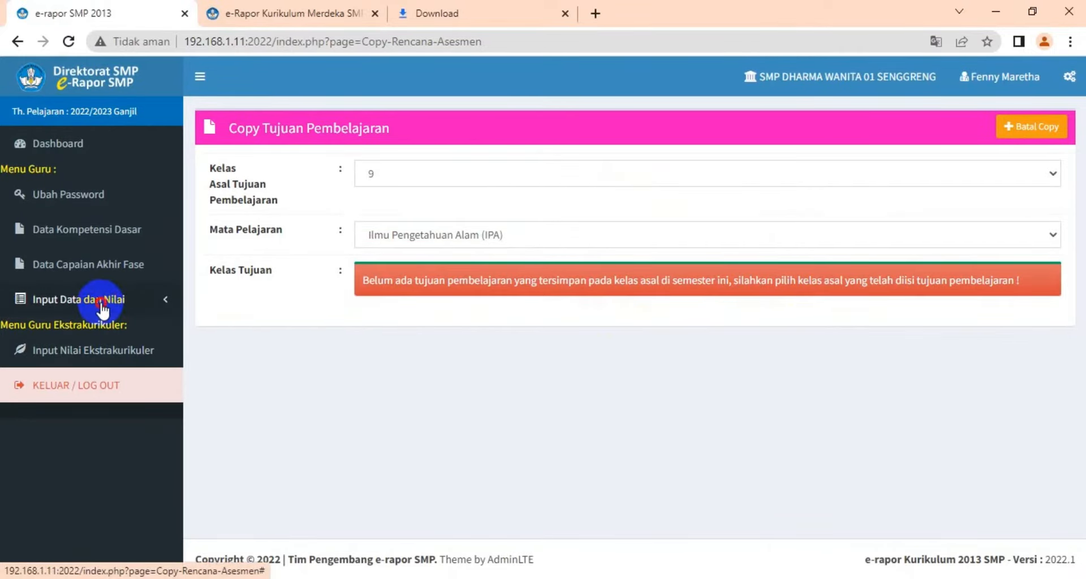
{"action": "left_click", "coordinate": [103, 331]}
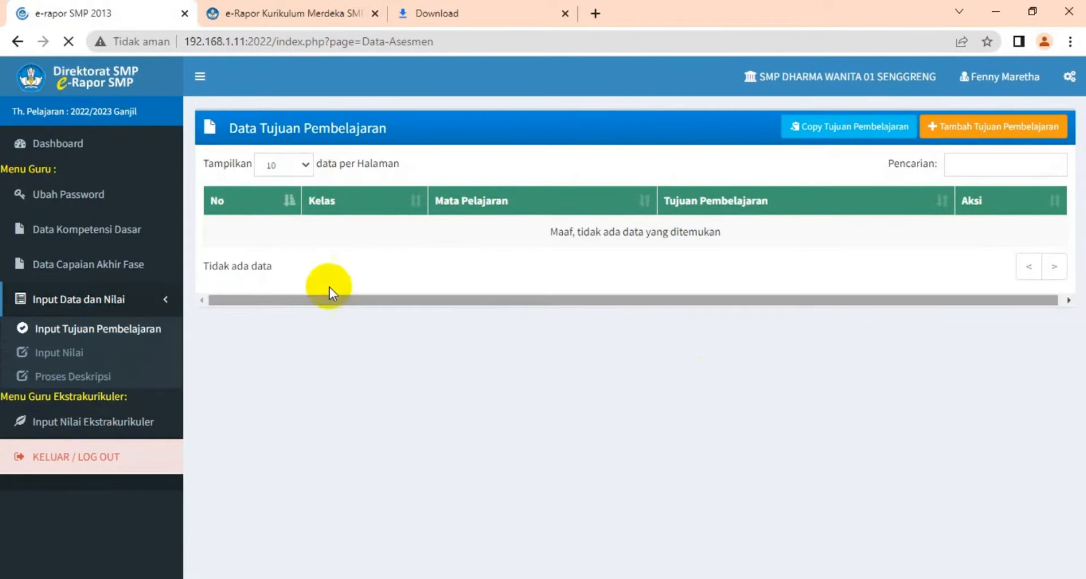
{"action": "left_click", "coordinate": [1004, 130]}
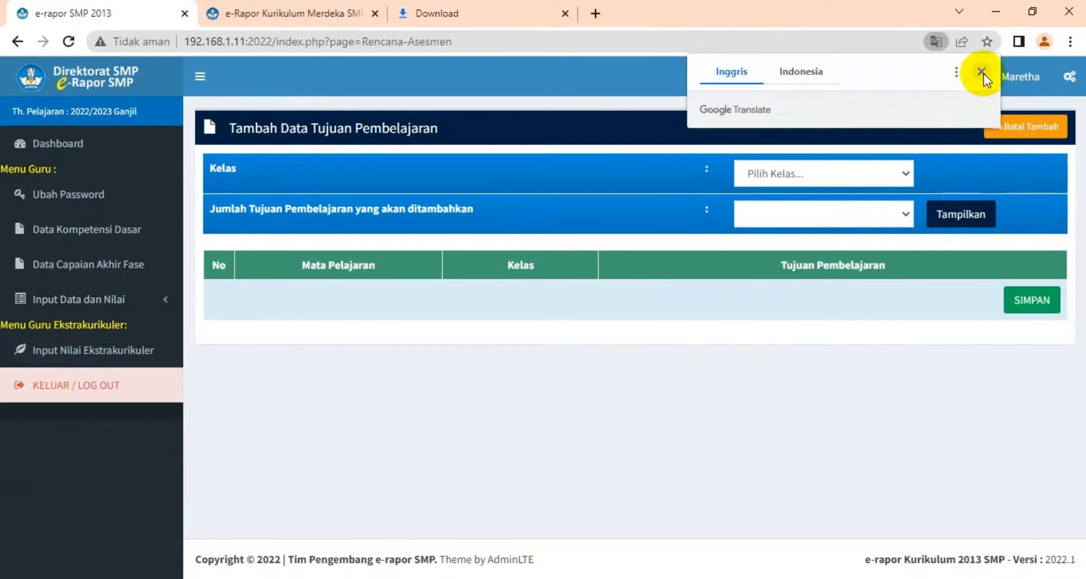
{"action": "left_click", "coordinate": [982, 74]}
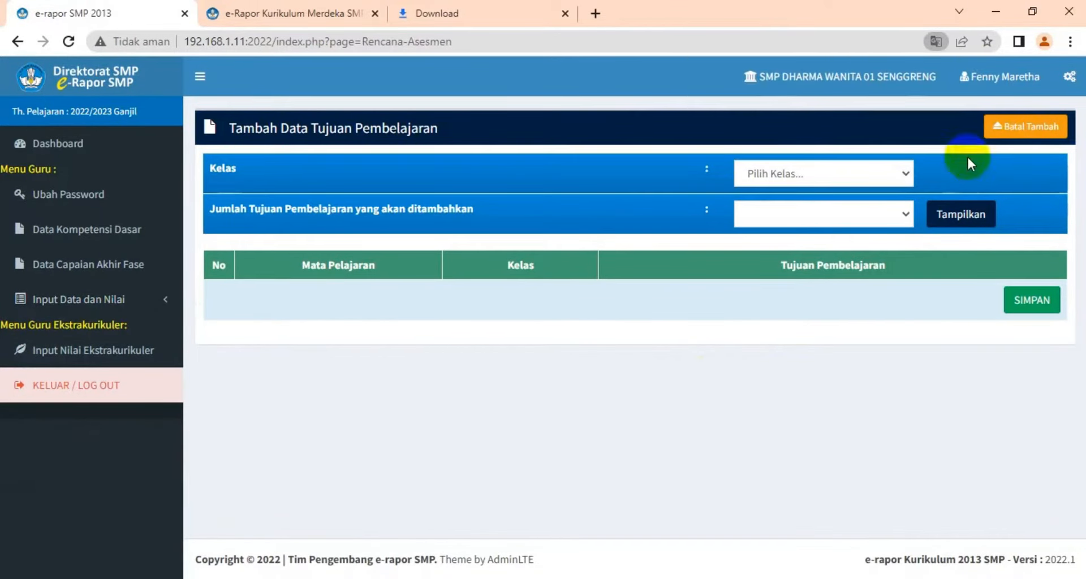
Set the class to 9 and the number of learning objectives to add to 5
{"action": "left_click", "coordinate": [902, 173]}
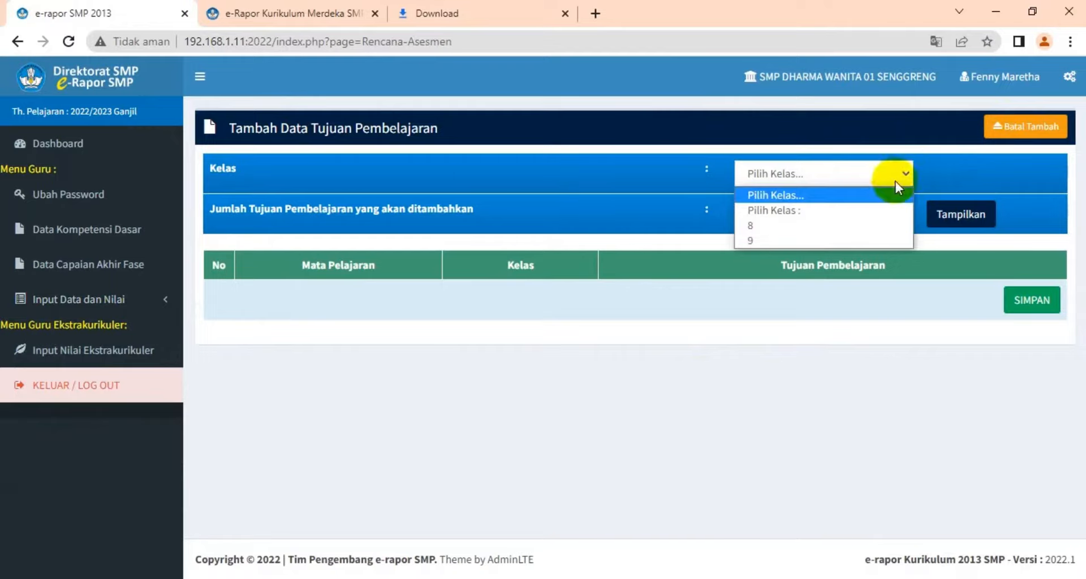
{"action": "left_click", "coordinate": [863, 239]}
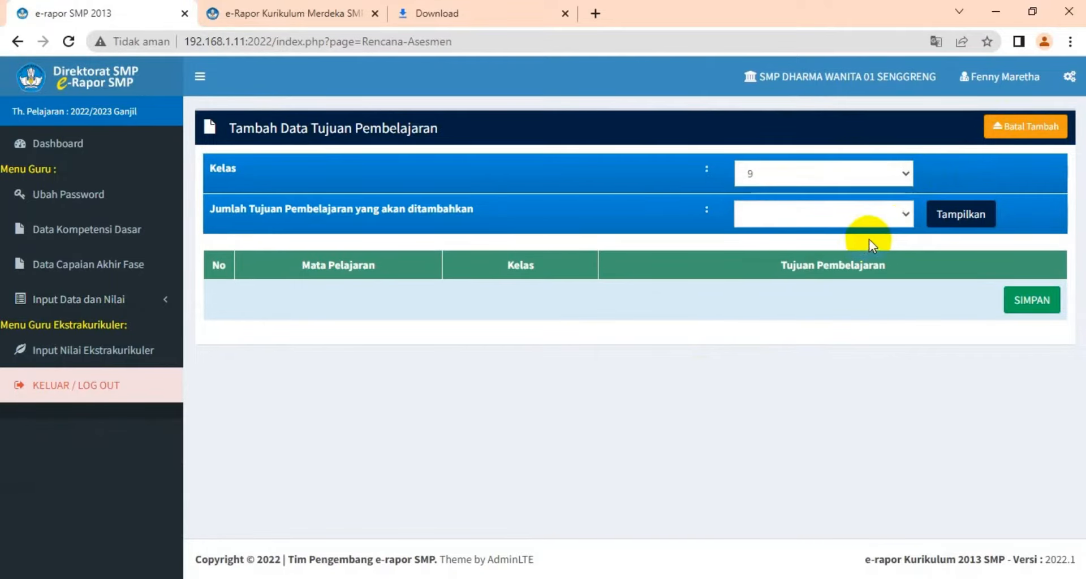
{"action": "left_click", "coordinate": [907, 215]}
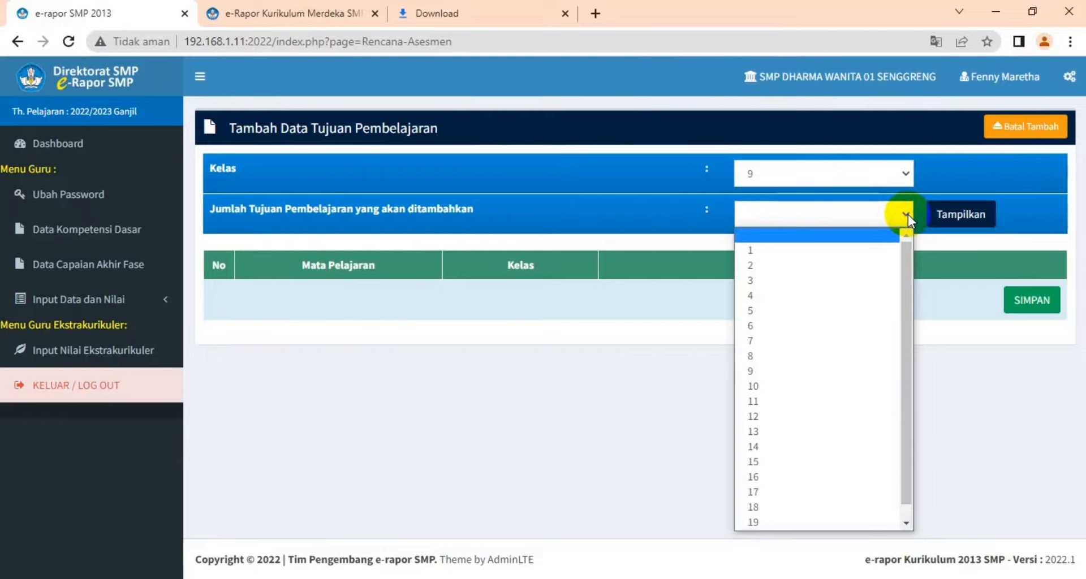
{"action": "left_click", "coordinate": [811, 311]}
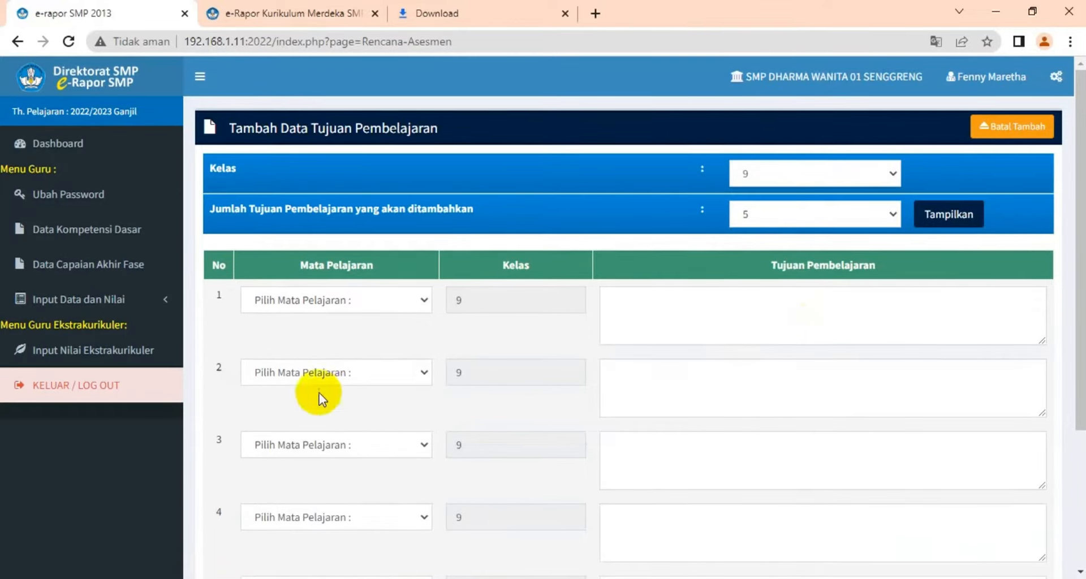
Set the first objective's subject to Ilmu Pengetahuan Alam (IPA) and place the cursor in its objective field
{"action": "left_click", "coordinate": [423, 303]}
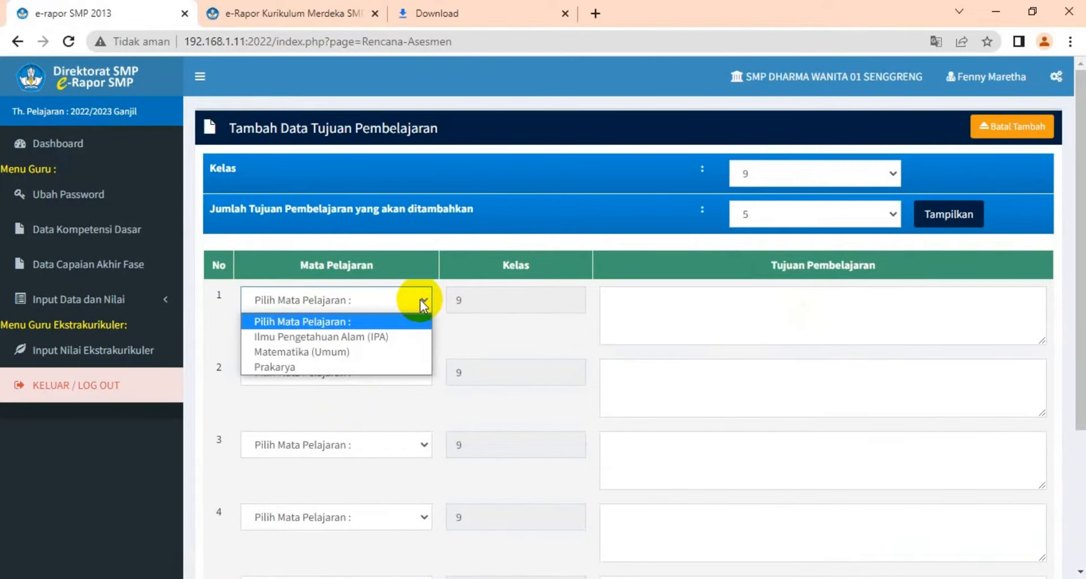
{"action": "left_click", "coordinate": [400, 337]}
{"action": "left_click", "coordinate": [643, 300]}
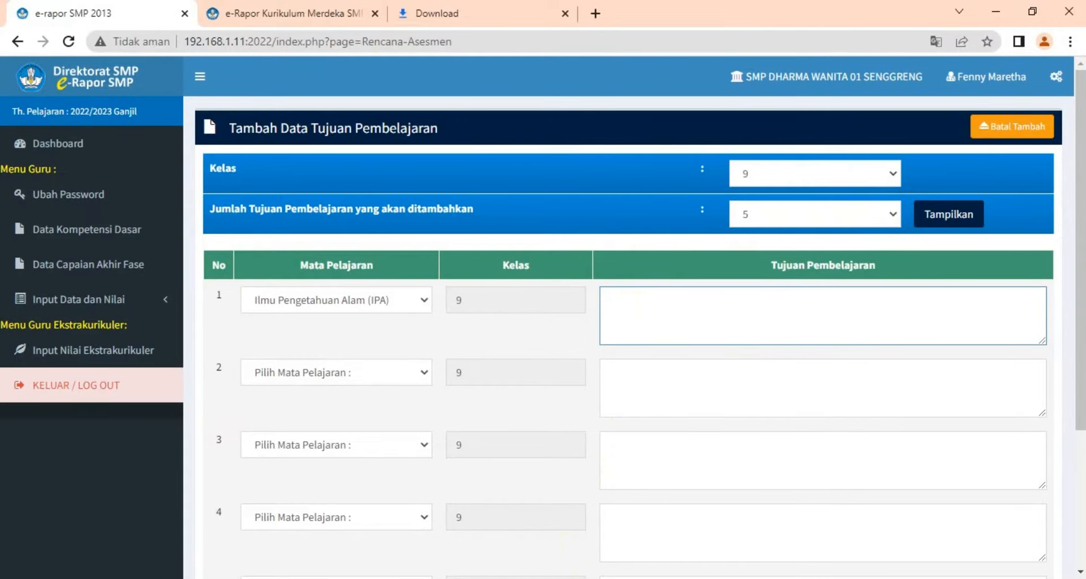
Switch to the KI KD IPA 9.xlsx workbook in Excel
{"action": "mouse_move", "coordinate": [450, 578]}
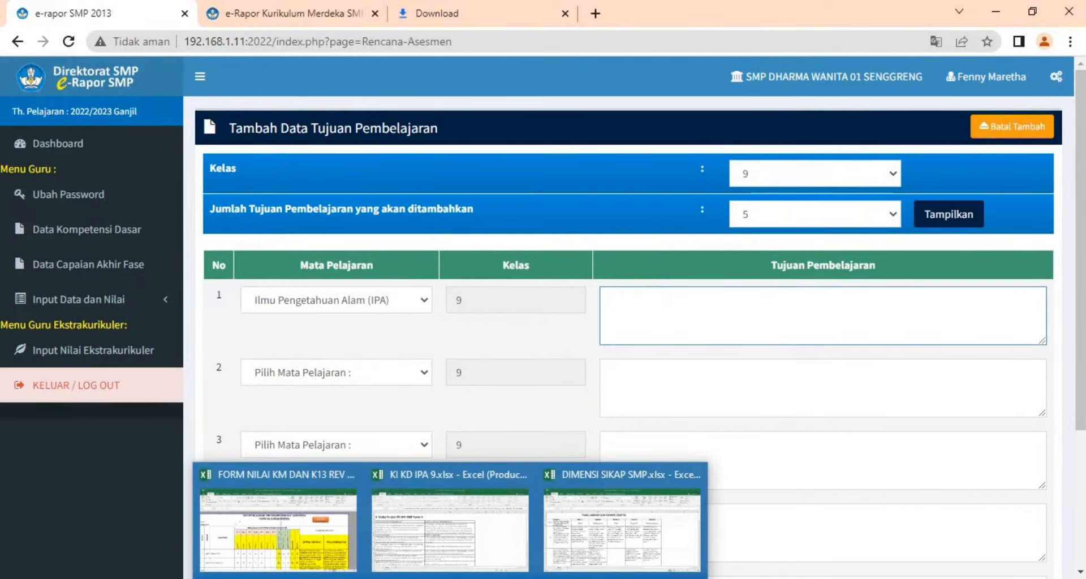
{"action": "left_click", "coordinate": [444, 560]}
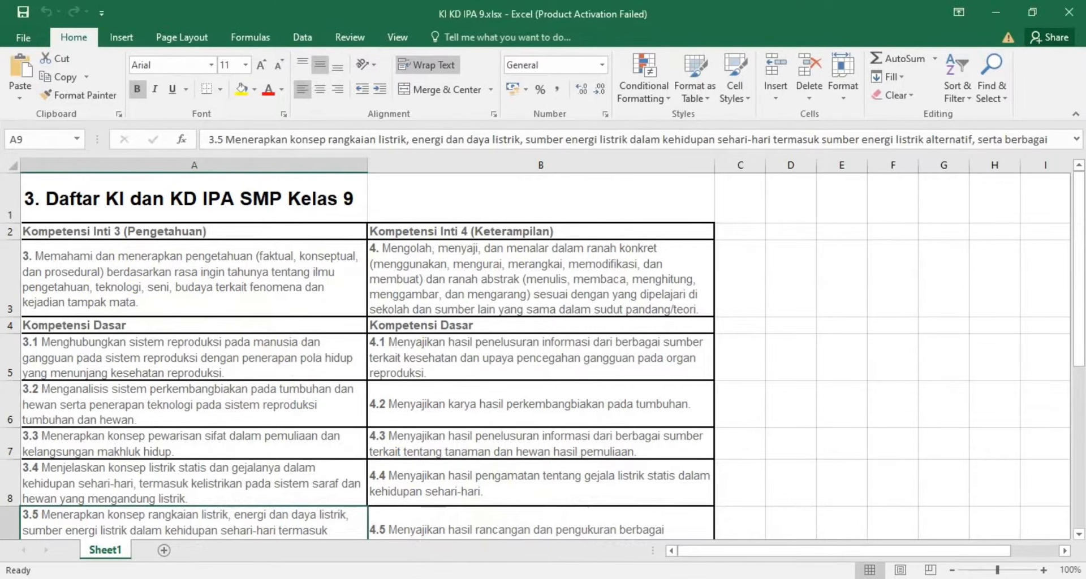
{"action": "mouse_move", "coordinate": [525, 576]}
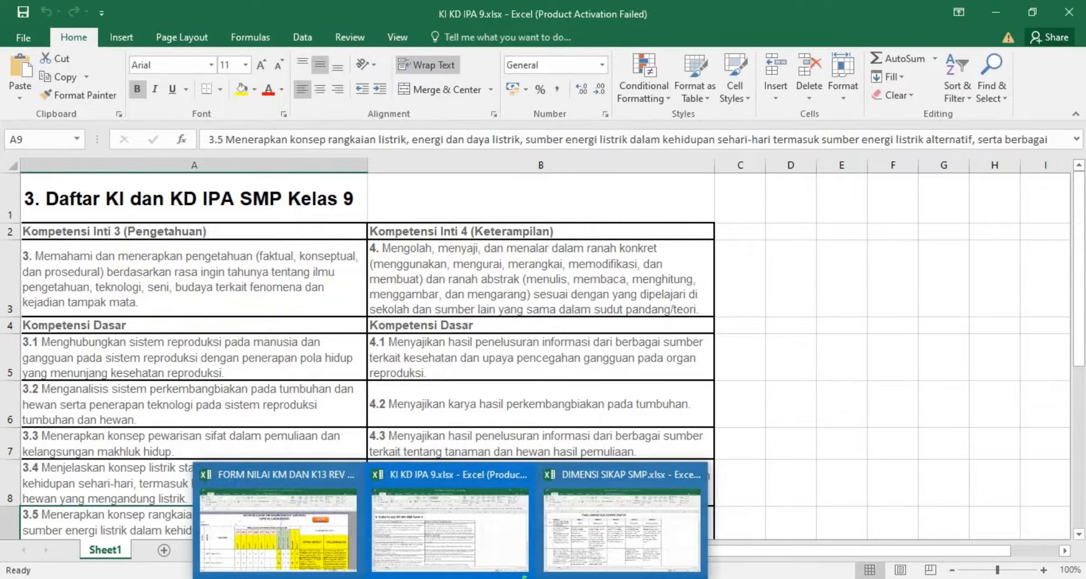
Switch to the FORM NILAI KM DAN K13 REV DHASA workbook, open its INPUT TP sheet and copy the first learning objective
{"action": "left_click", "coordinate": [328, 537]}
{"action": "left_click", "coordinate": [834, 220]}
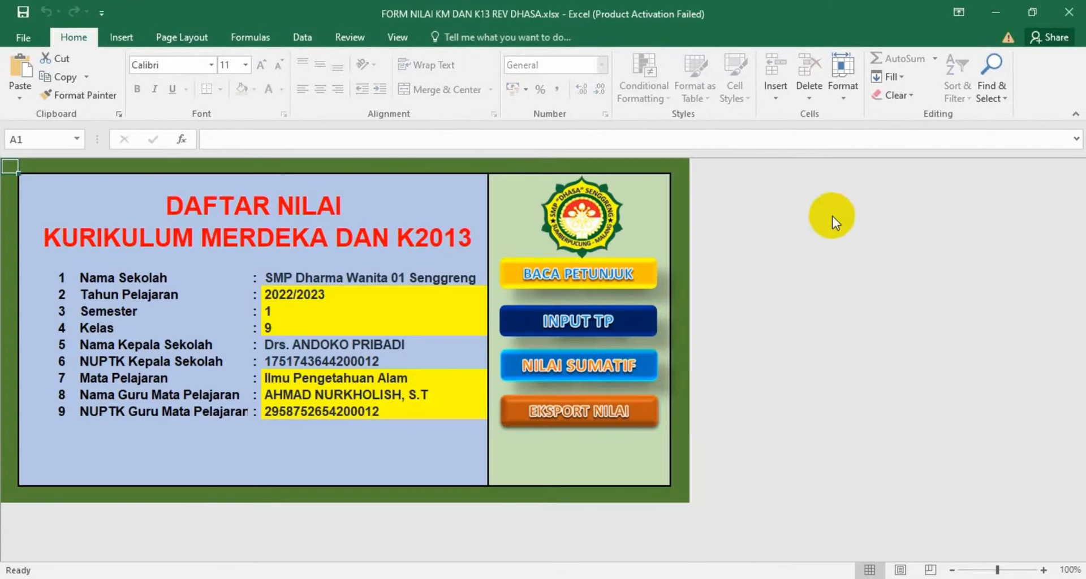
{"action": "left_click", "coordinate": [574, 331]}
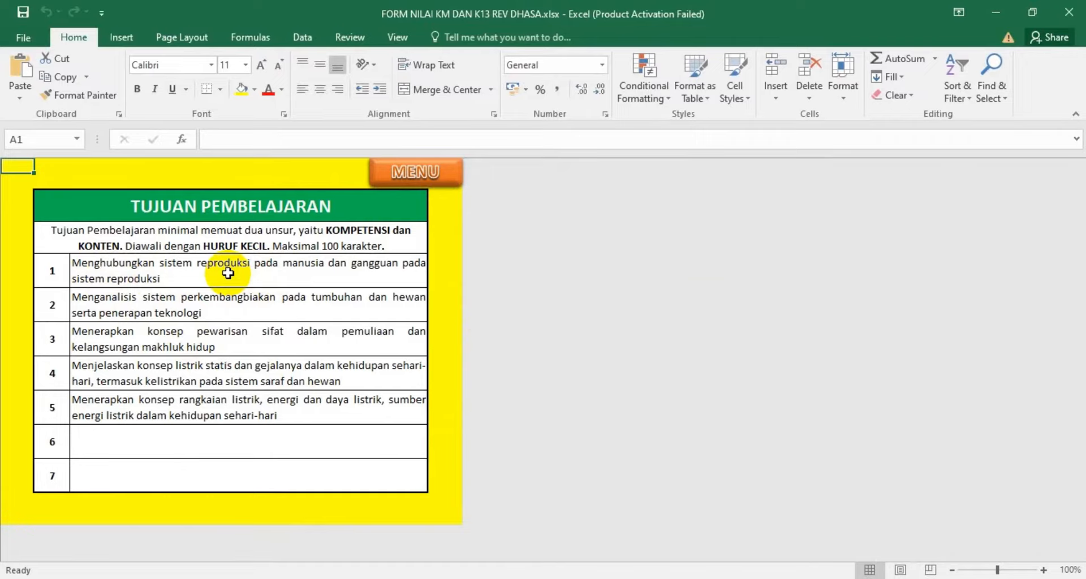
{"action": "left_click", "coordinate": [99, 268]}
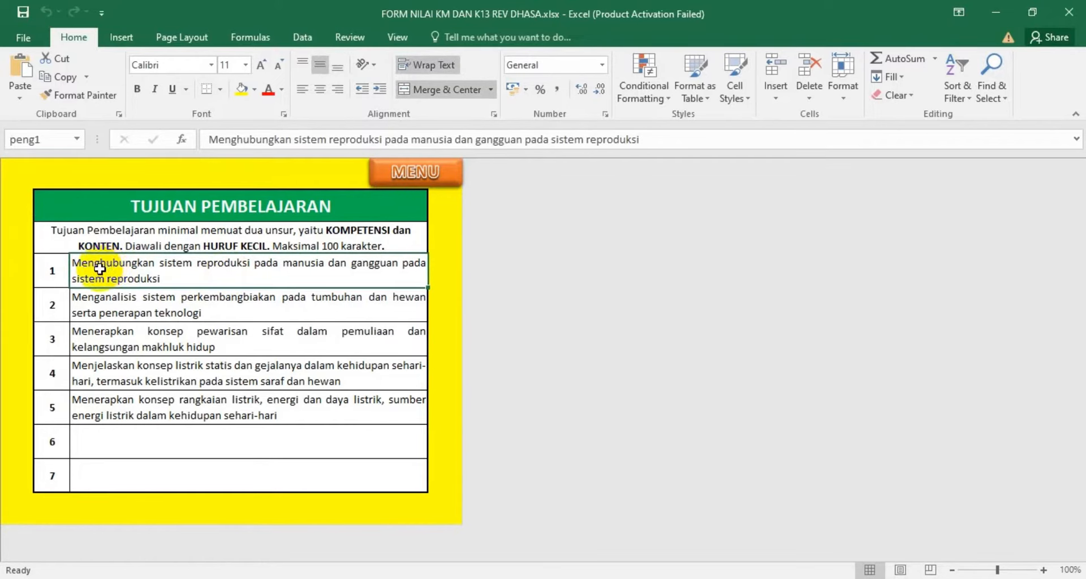
{"action": "left_click", "coordinate": [63, 77]}
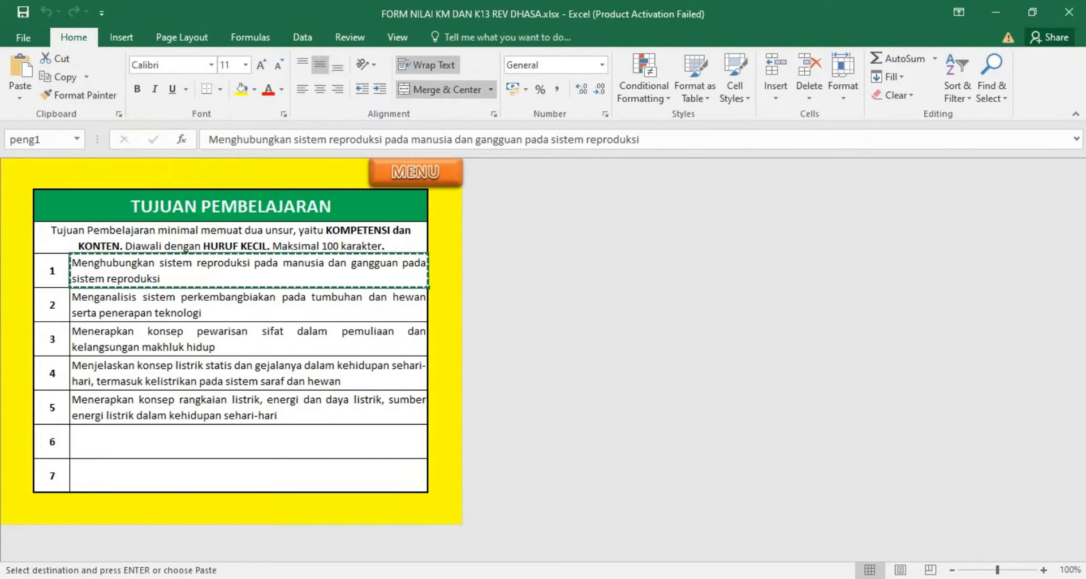
Paste the copied objective into the first learning objective field in e-Rapor and save the objectives
{"action": "key", "text": "alt+Tab"}
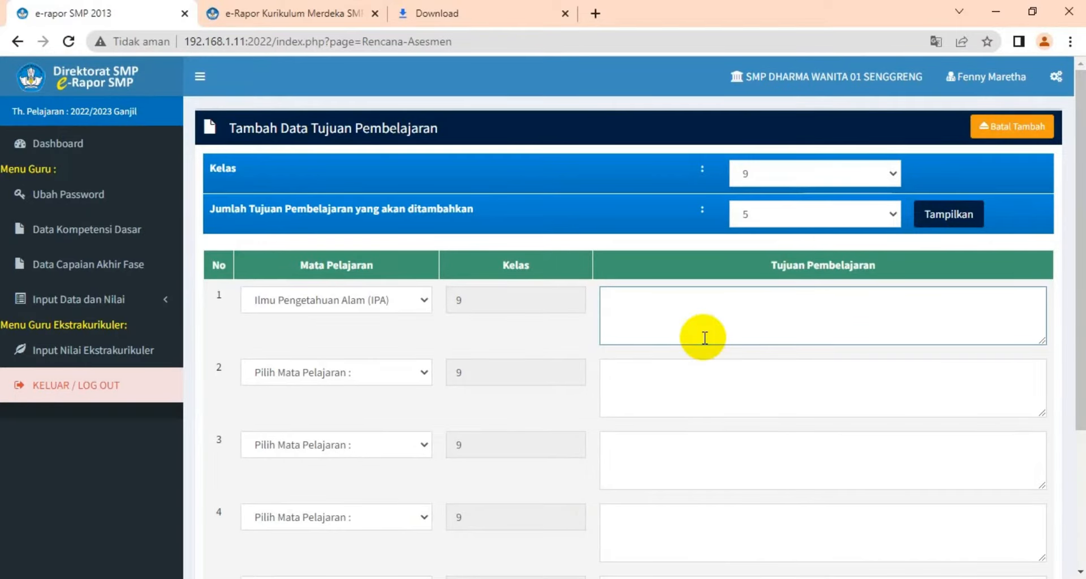
{"action": "right_click", "coordinate": [627, 298]}
{"action": "left_click", "coordinate": [680, 422]}
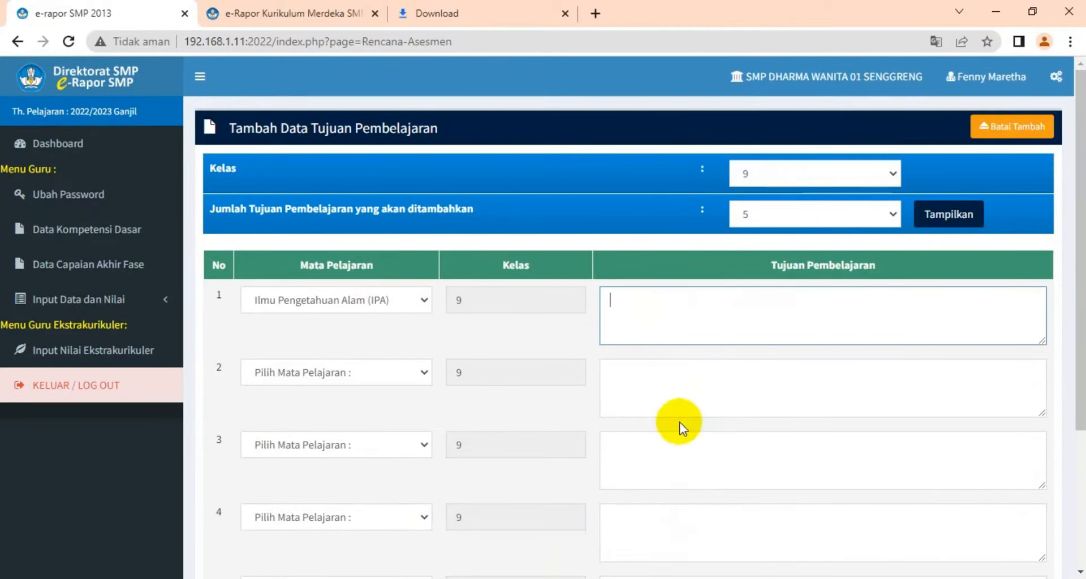
{"action": "scroll", "coordinate": [596, 351], "scroll_direction": "down", "scroll_amount": 3}
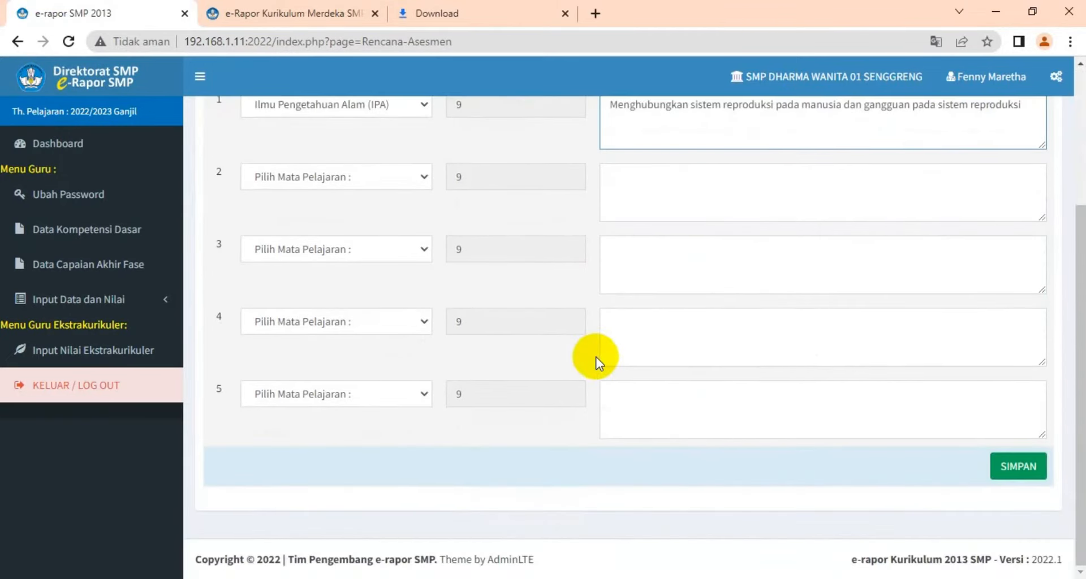
{"action": "scroll", "coordinate": [598, 355], "scroll_direction": "up", "scroll_amount": 3}
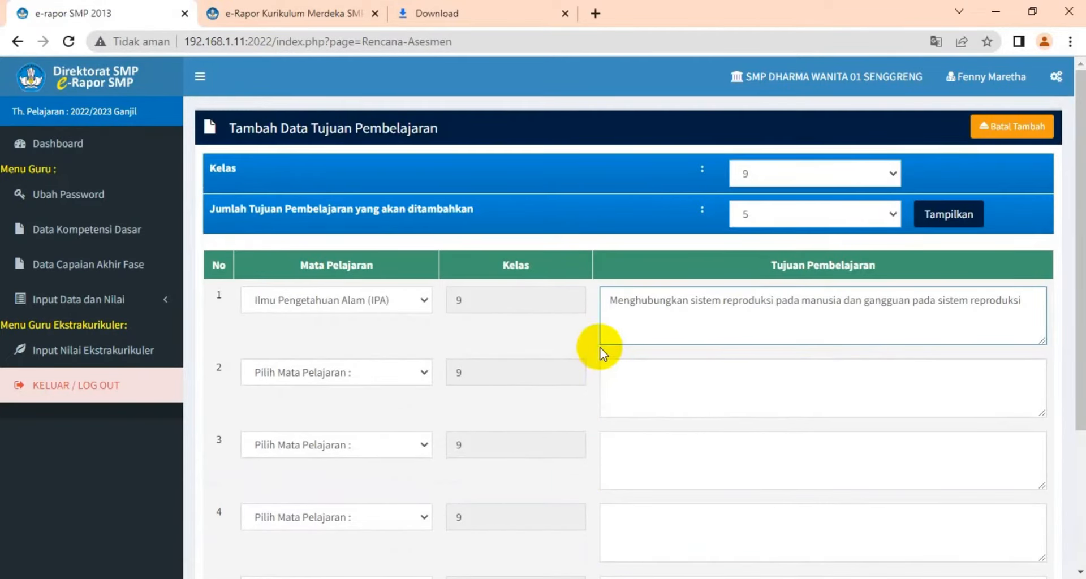
{"action": "scroll", "coordinate": [707, 354], "scroll_direction": "down", "scroll_amount": 3}
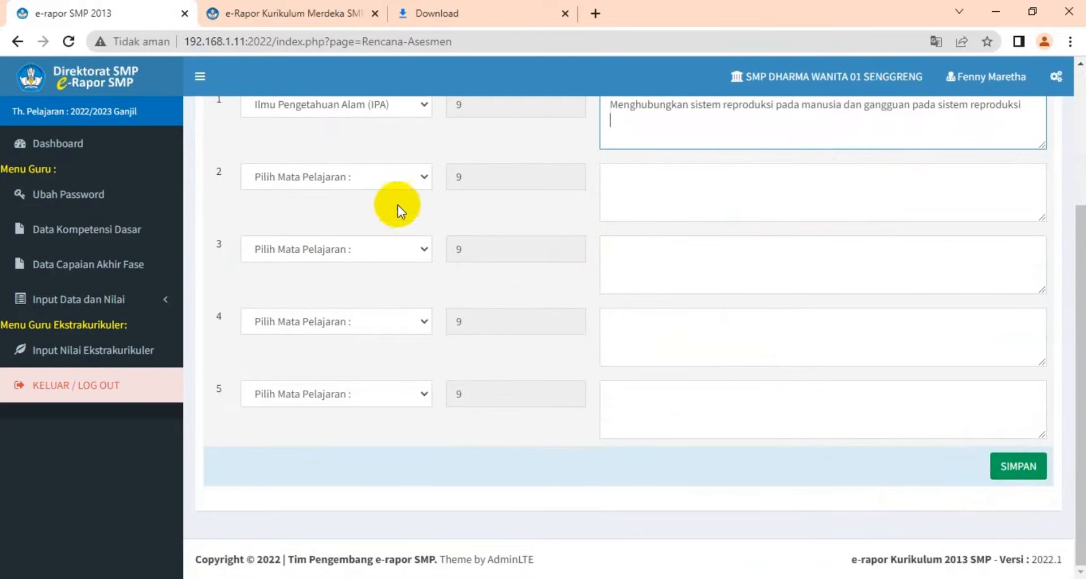
{"action": "scroll", "coordinate": [399, 198], "scroll_direction": "up", "scroll_amount": 1}
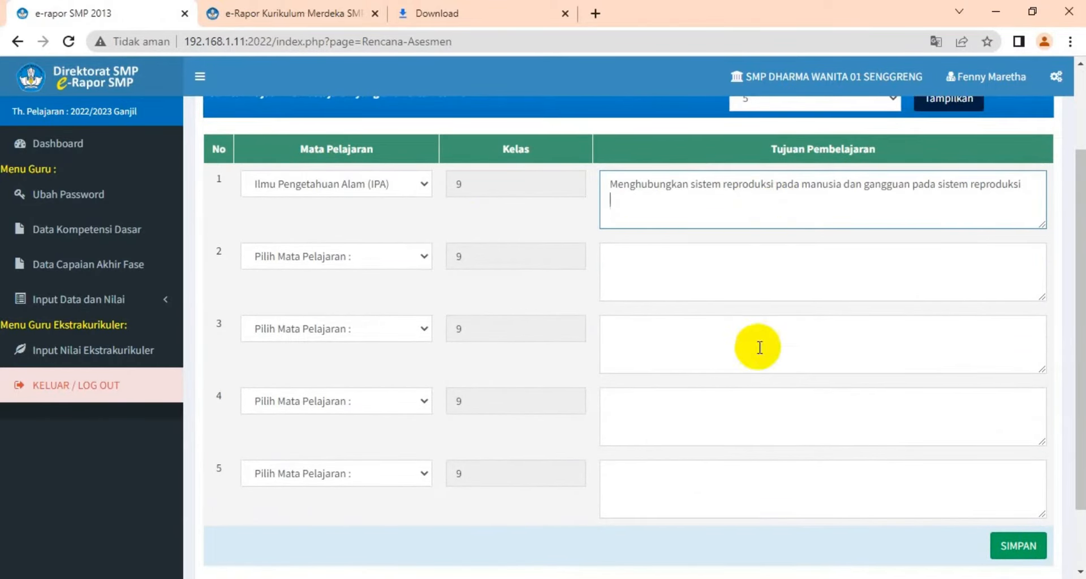
{"action": "left_click", "coordinate": [1022, 553]}
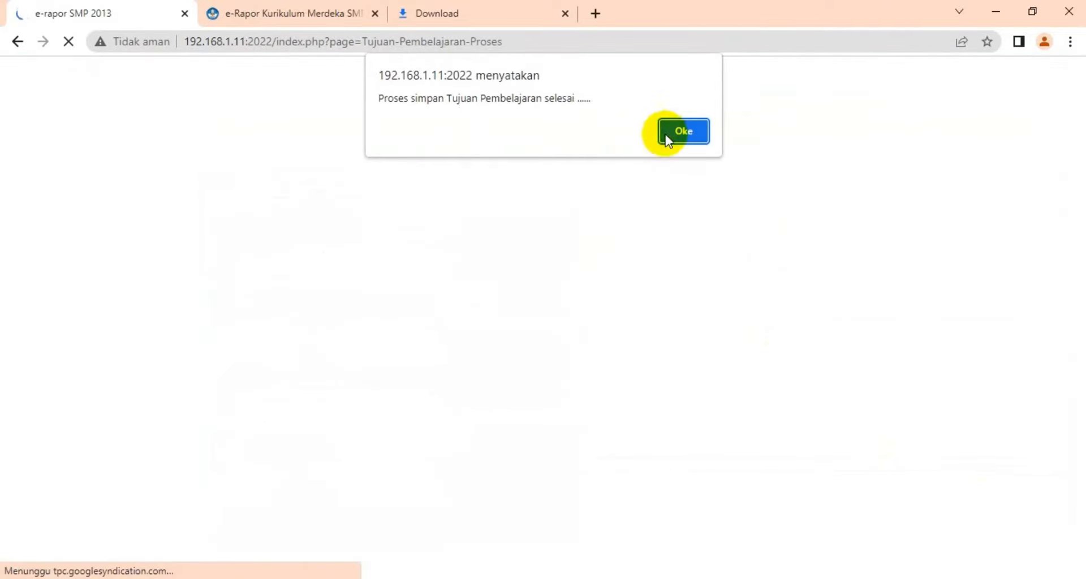
{"action": "left_click", "coordinate": [678, 133]}
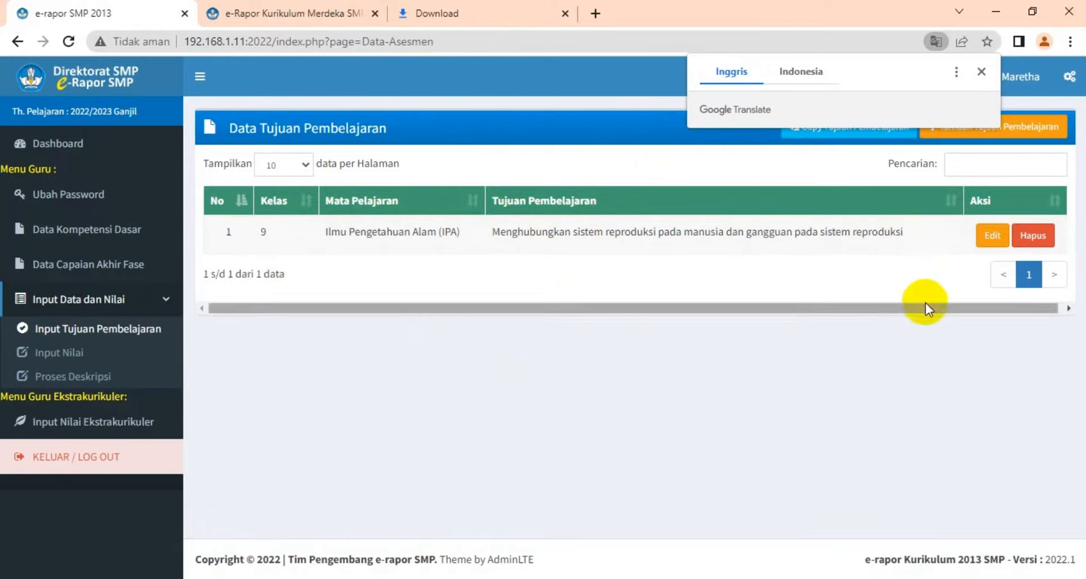
{"action": "left_click", "coordinate": [983, 252]}
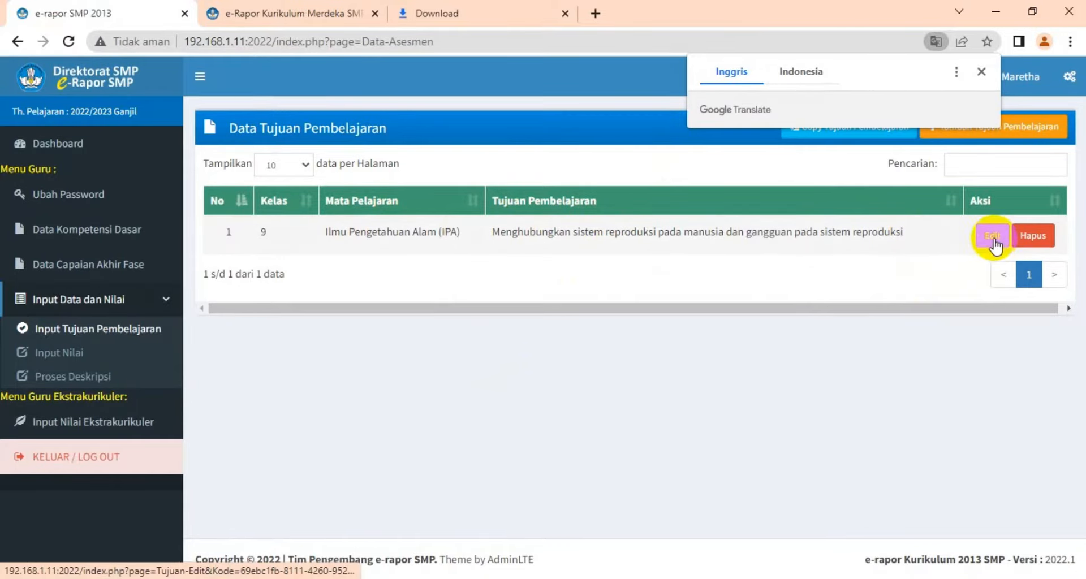
{"action": "left_click", "coordinate": [999, 242]}
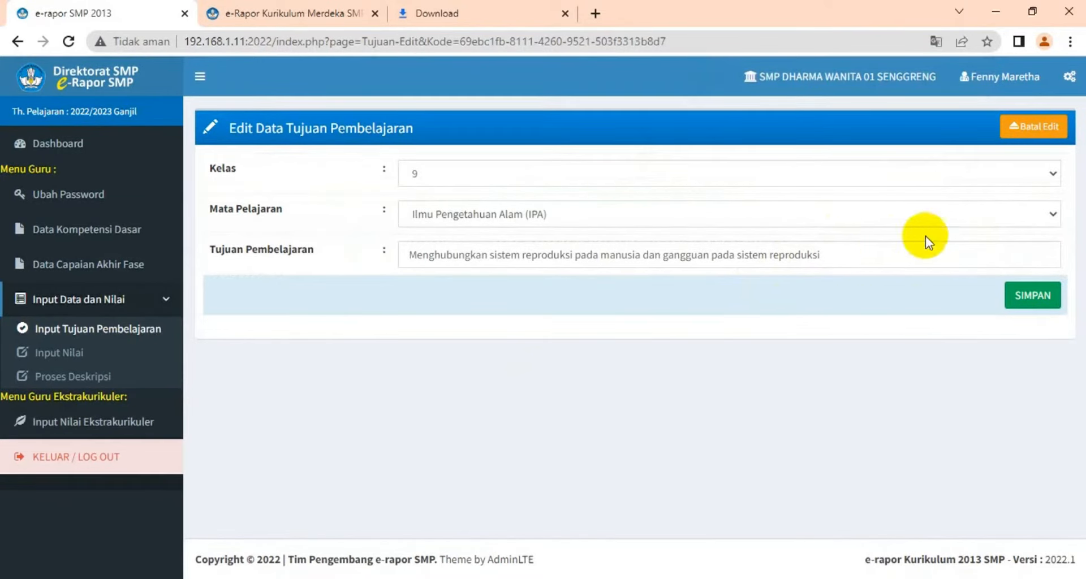
{"action": "left_click", "coordinate": [1028, 131]}
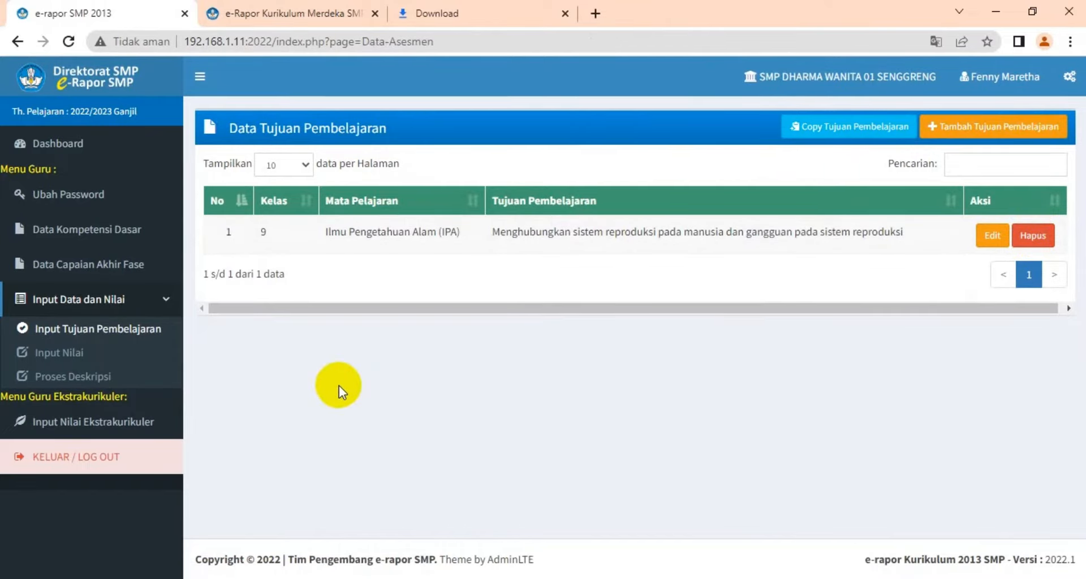
Open Input Nilai and choose class 9 and the subject Ilmu Pengetahuan Alam (IPA)
{"action": "left_click", "coordinate": [68, 358]}
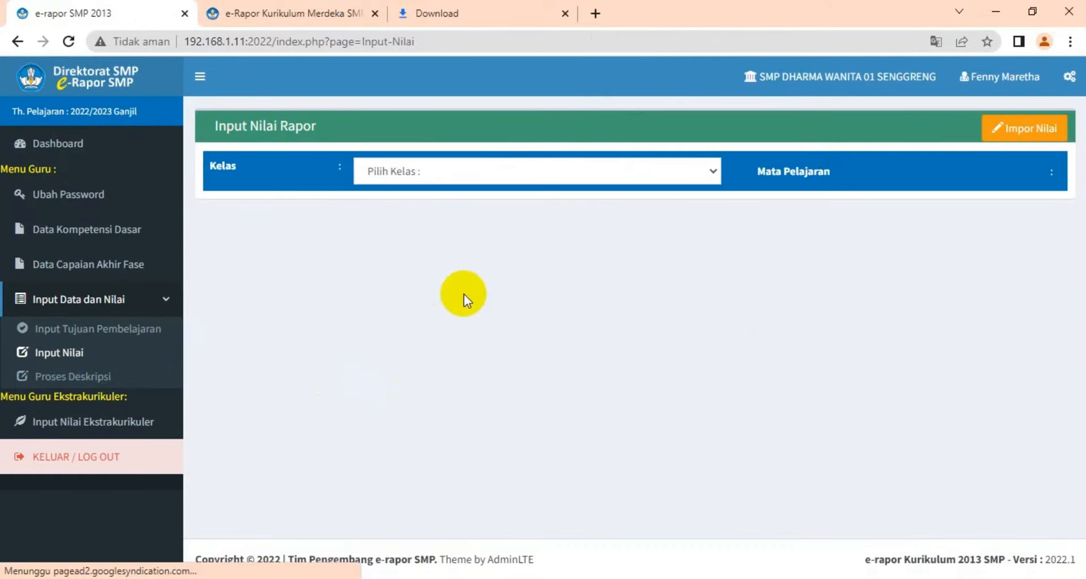
{"action": "left_click", "coordinate": [714, 169]}
{"action": "left_click", "coordinate": [656, 223]}
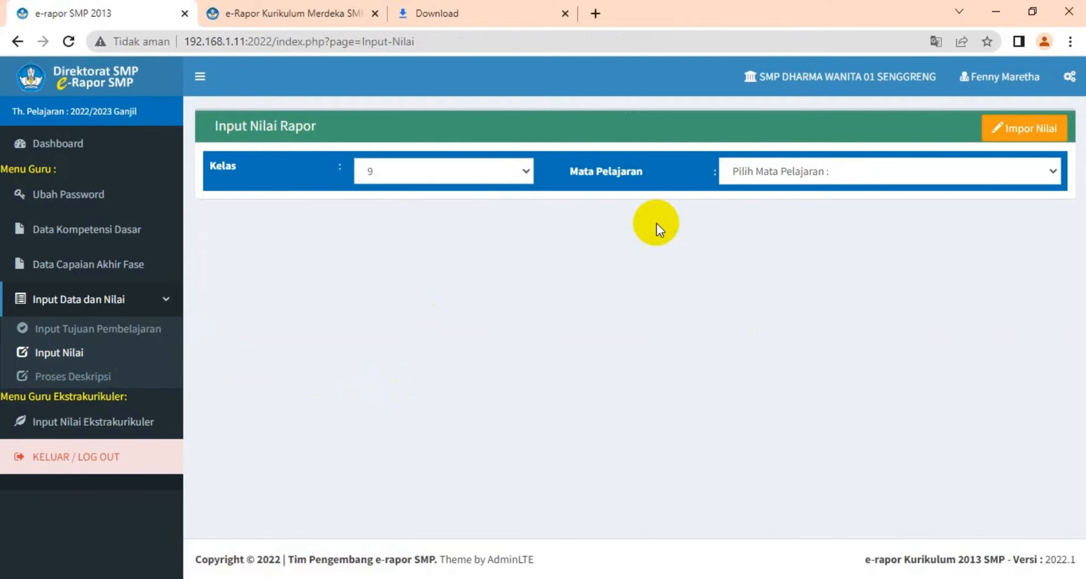
{"action": "left_click", "coordinate": [1055, 171]}
{"action": "left_click", "coordinate": [1011, 207]}
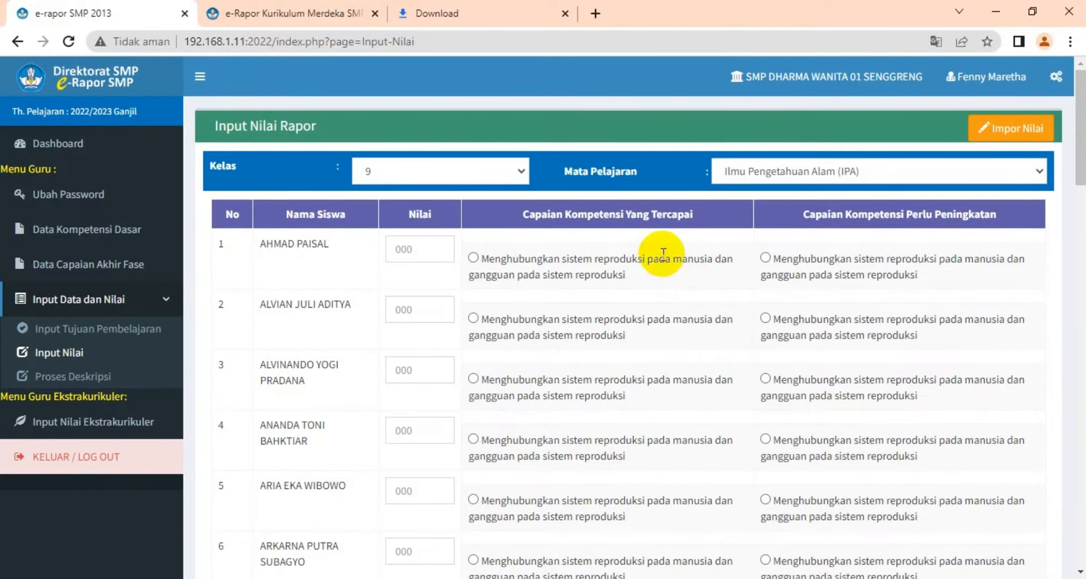
Give the first student a grade of 80 and mark the reproduction-system objective as achieved competency
{"action": "scroll", "coordinate": [665, 255], "scroll_direction": "down", "scroll_amount": 6}
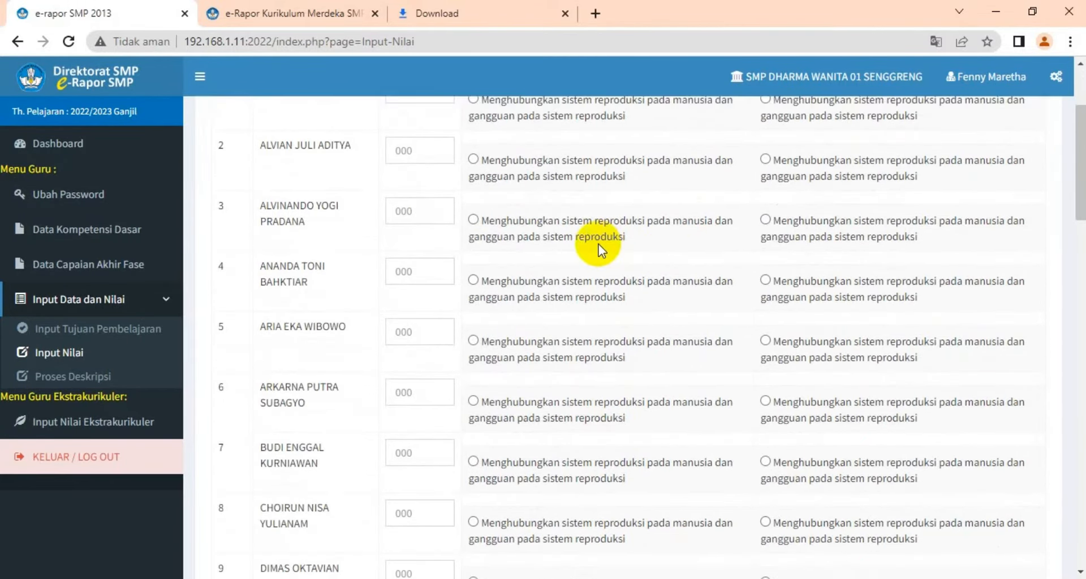
{"action": "scroll", "coordinate": [598, 243], "scroll_direction": "down", "scroll_amount": 12}
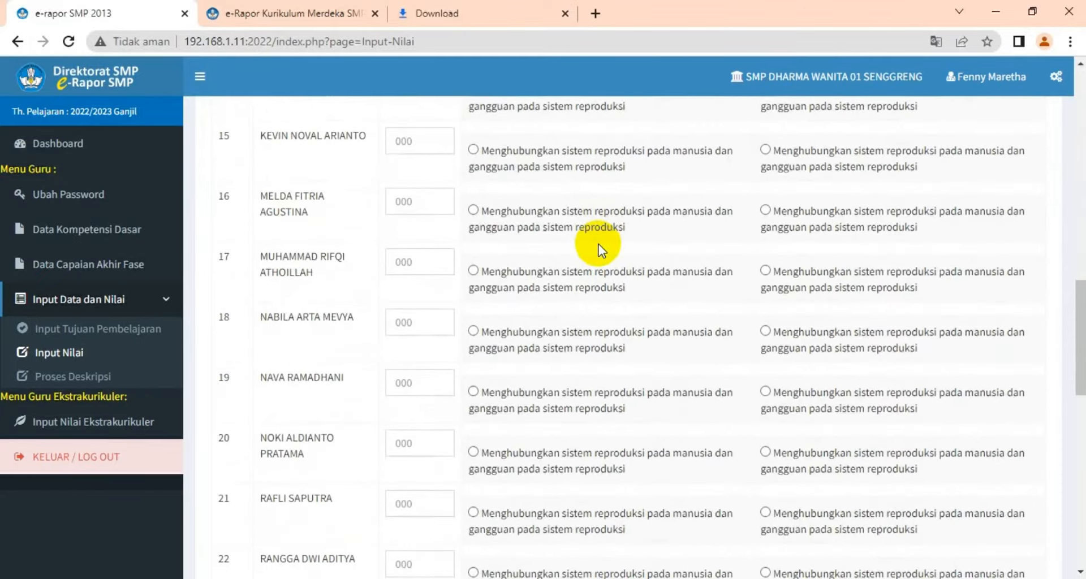
{"action": "scroll", "coordinate": [598, 244], "scroll_direction": "up", "scroll_amount": 12}
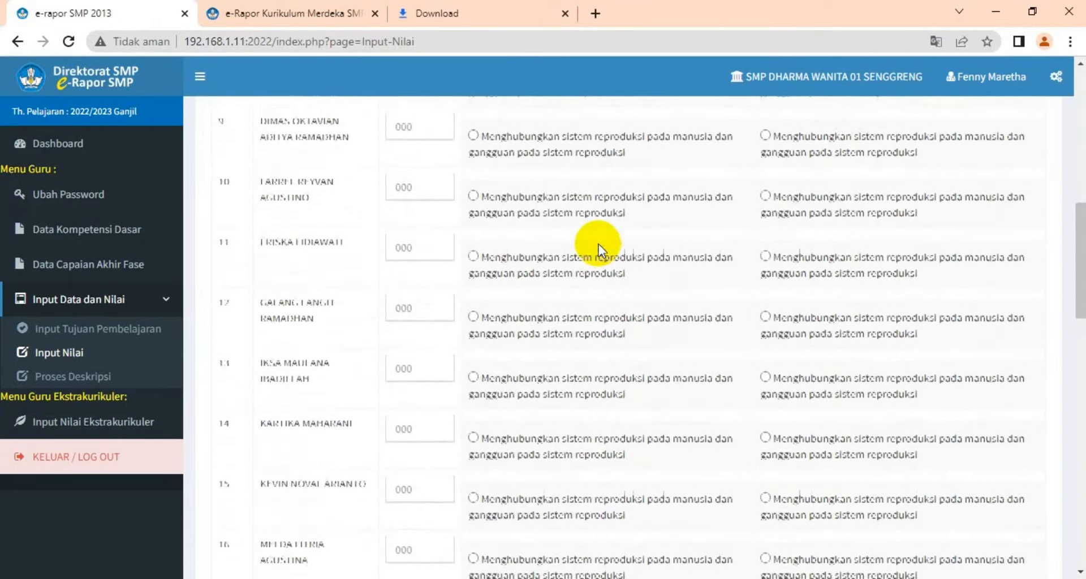
{"action": "scroll", "coordinate": [598, 243], "scroll_direction": "up", "scroll_amount": 5}
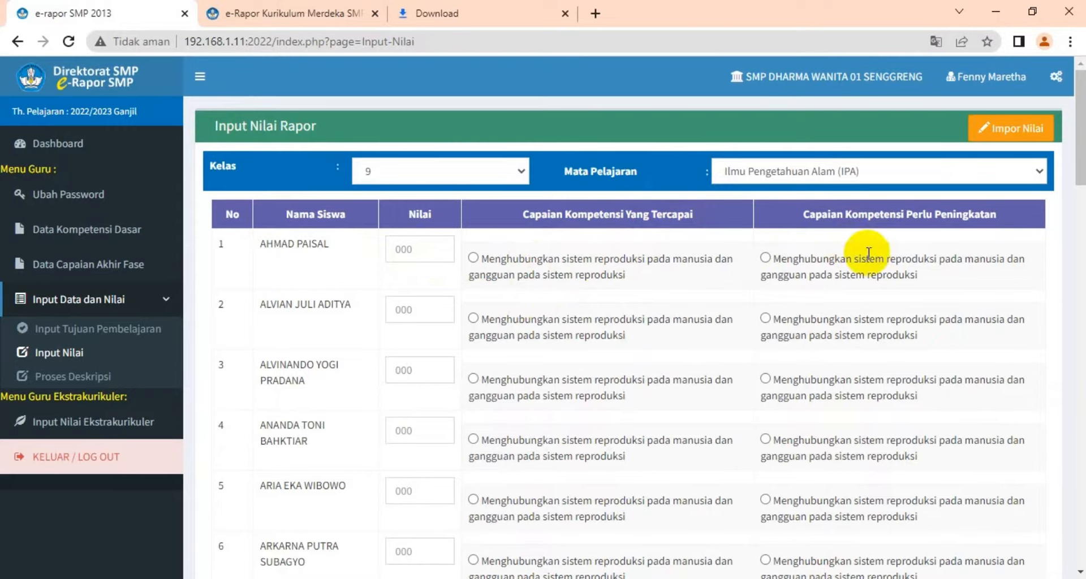
{"action": "left_click", "coordinate": [412, 254]}
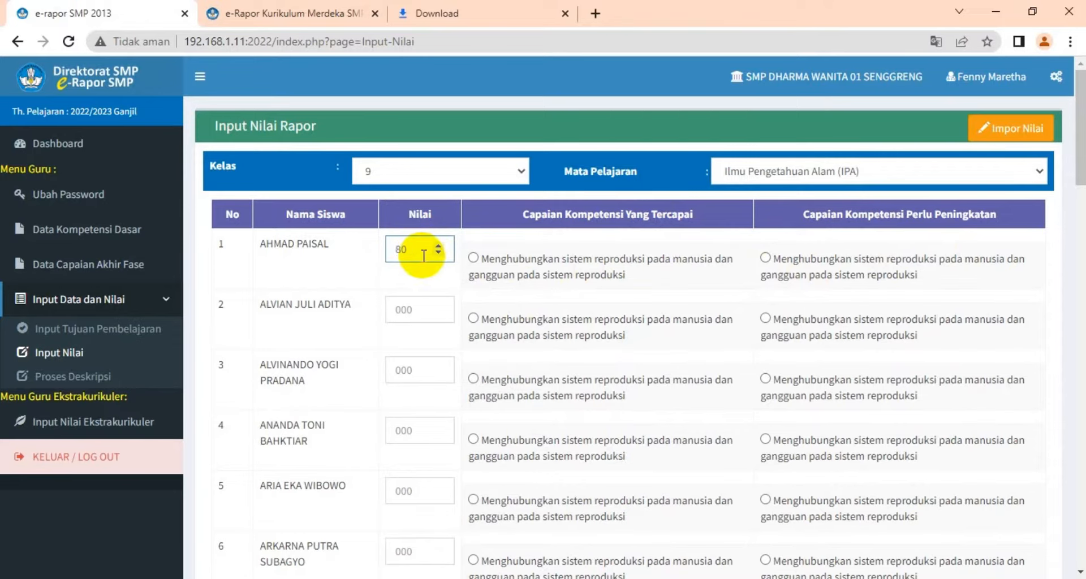
{"action": "left_click", "coordinate": [472, 258]}
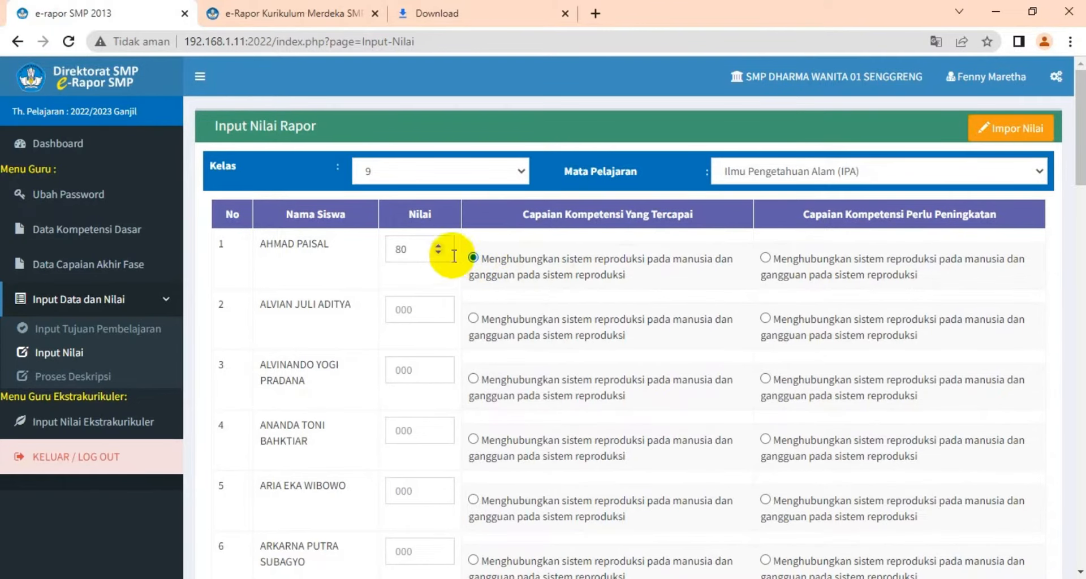
Open Impor Nilai and select class 9 and the subject Ilmu Pengetahuan Alam (IPA)
{"action": "scroll", "coordinate": [422, 280], "scroll_direction": "down", "scroll_amount": 5}
{"action": "scroll", "coordinate": [417, 315], "scroll_direction": "up", "scroll_amount": 5}
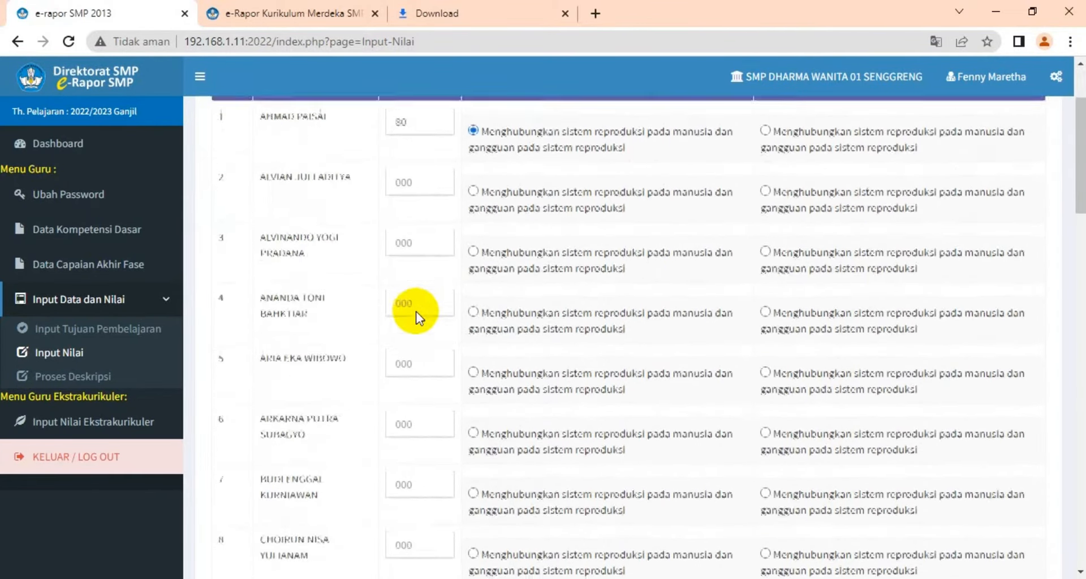
{"action": "left_click", "coordinate": [1004, 135]}
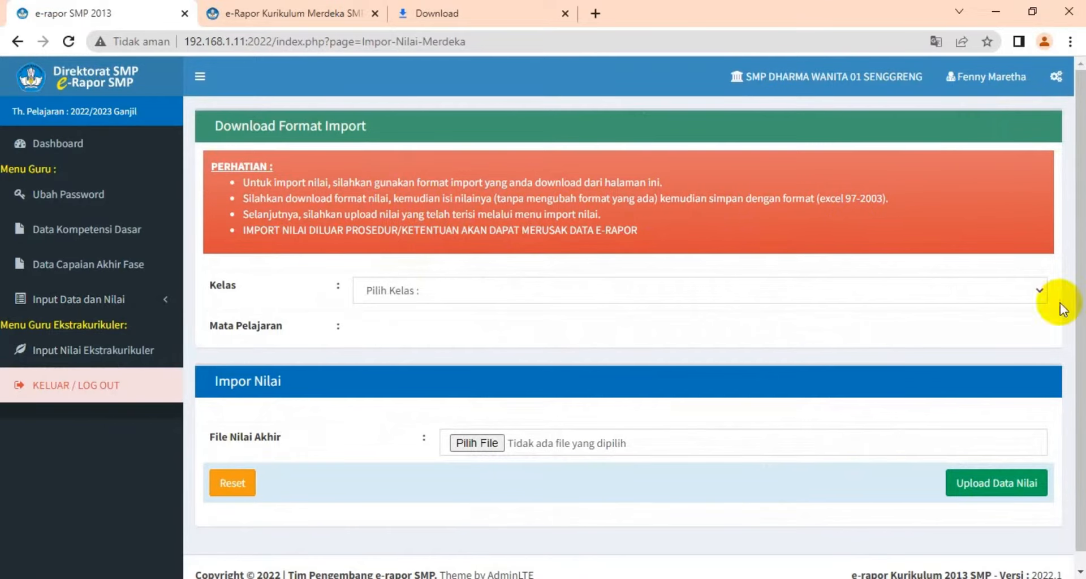
{"action": "left_click", "coordinate": [1041, 288]}
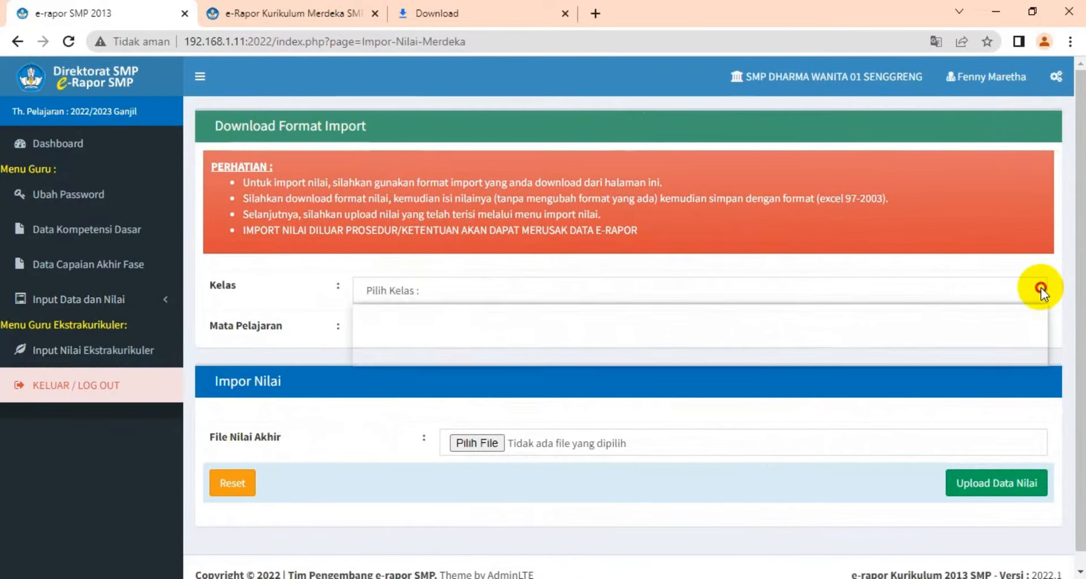
{"action": "left_click", "coordinate": [884, 355]}
{"action": "left_click", "coordinate": [990, 331]}
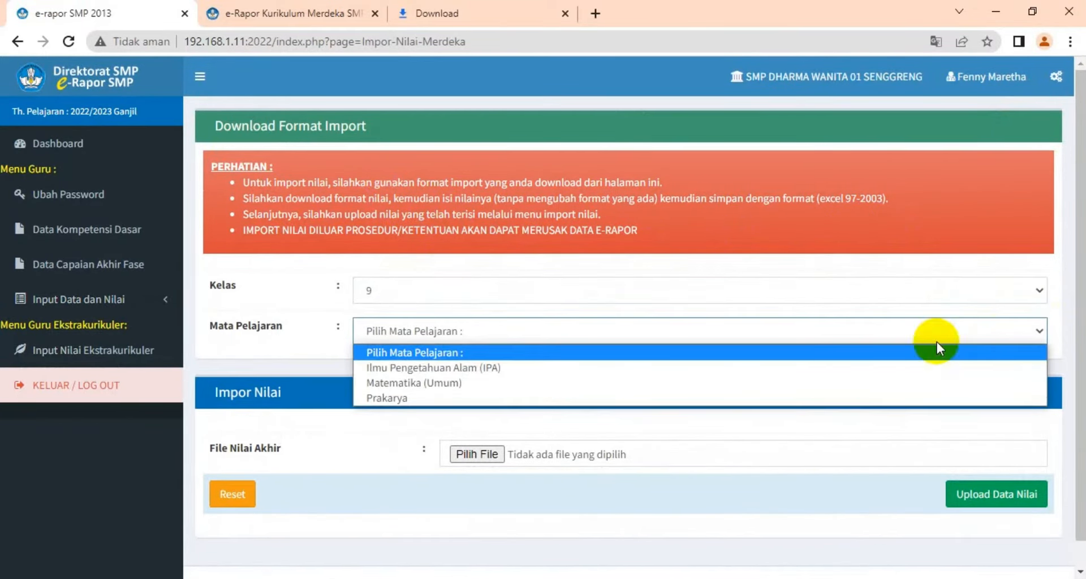
{"action": "left_click", "coordinate": [884, 368]}
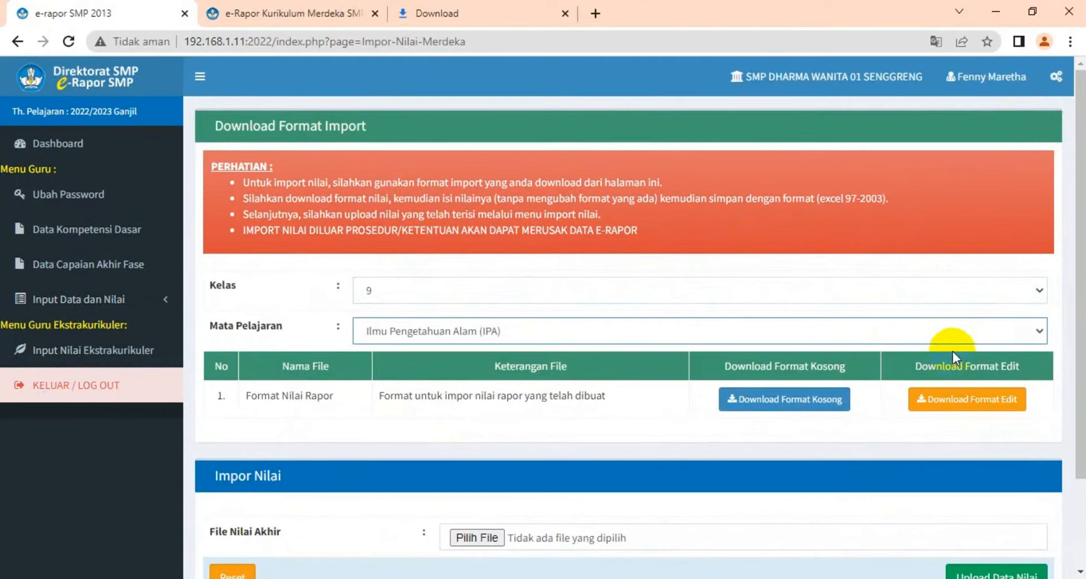
Download the blank grade import format, open the downloaded file in Excel and enable editing
{"action": "scroll", "coordinate": [950, 351], "scroll_direction": "down", "scroll_amount": 2}
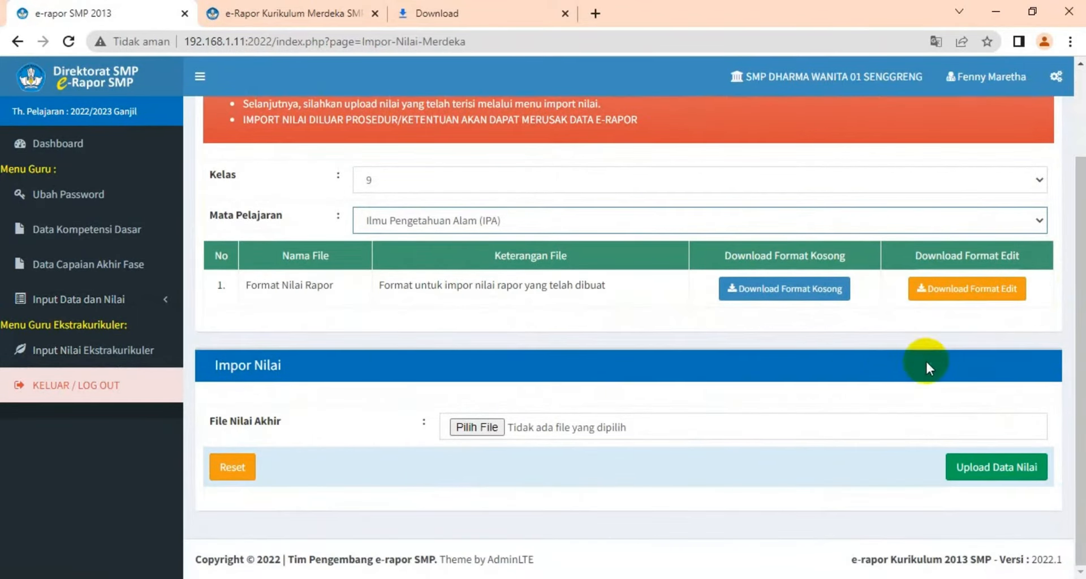
{"action": "left_click", "coordinate": [777, 295]}
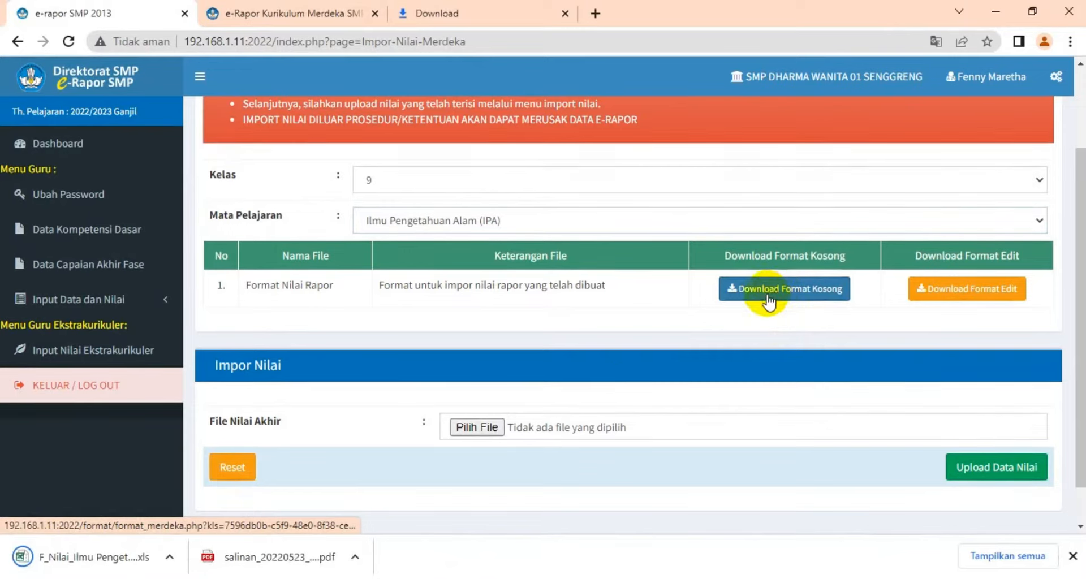
{"action": "left_click", "coordinate": [105, 559]}
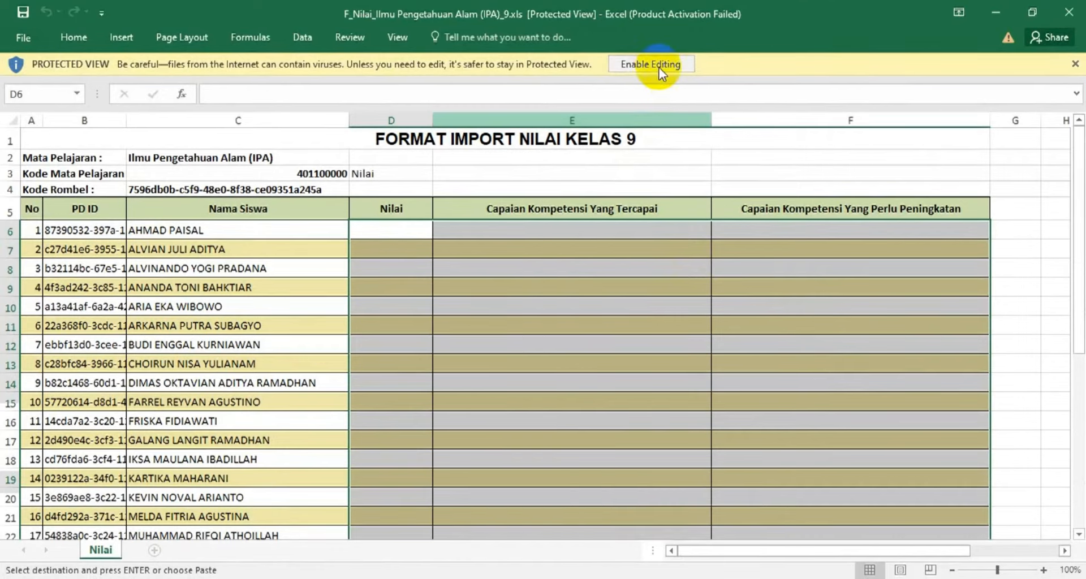
{"action": "left_click", "coordinate": [658, 64]}
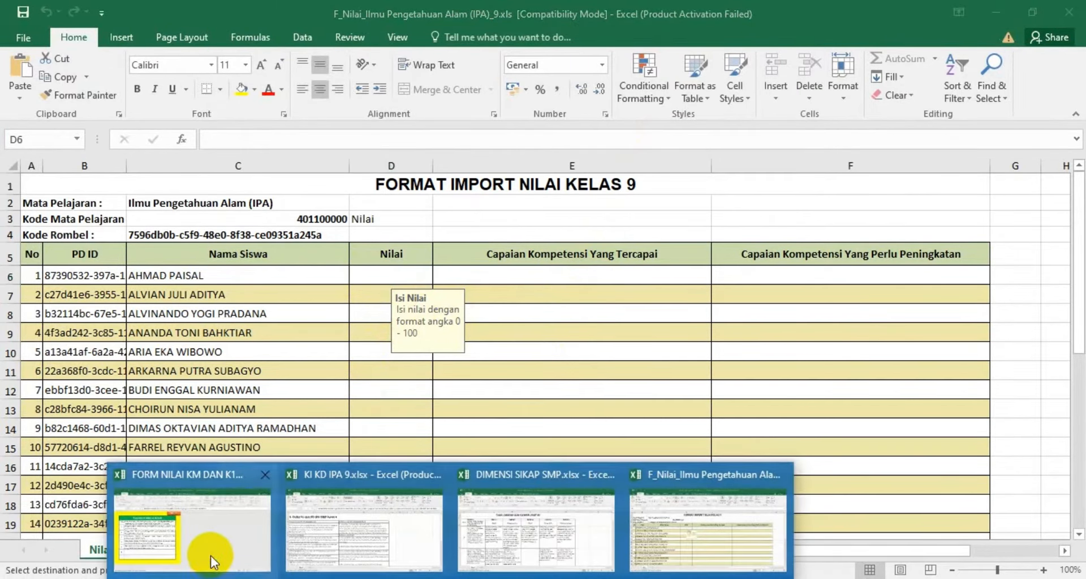
Switch back to the FORM NILAI KM DAN K13 REV DHASA workbook and return to its main menu
{"action": "left_click", "coordinate": [213, 562]}
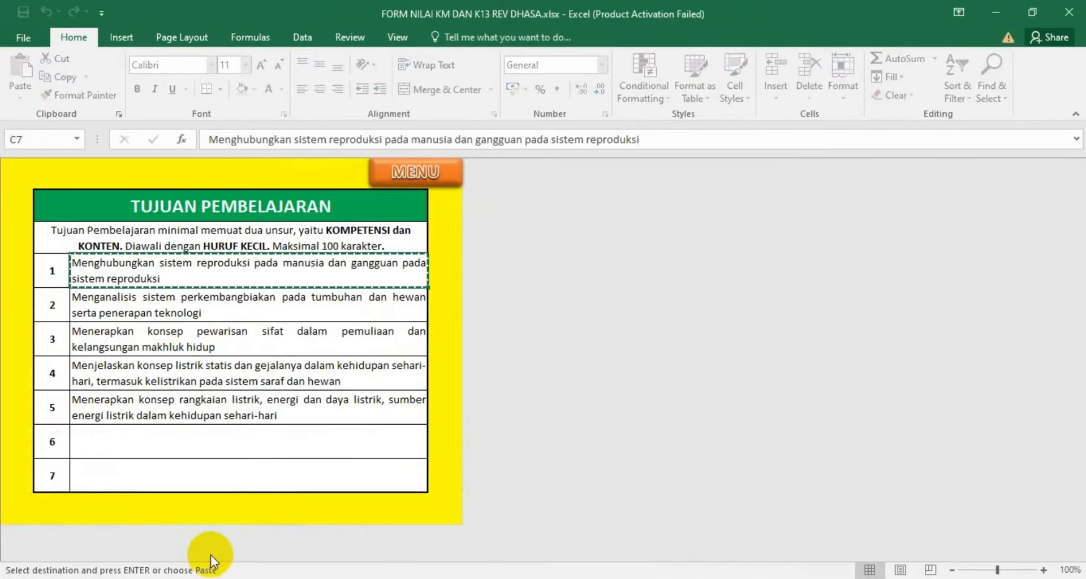
{"action": "left_click", "coordinate": [404, 172]}
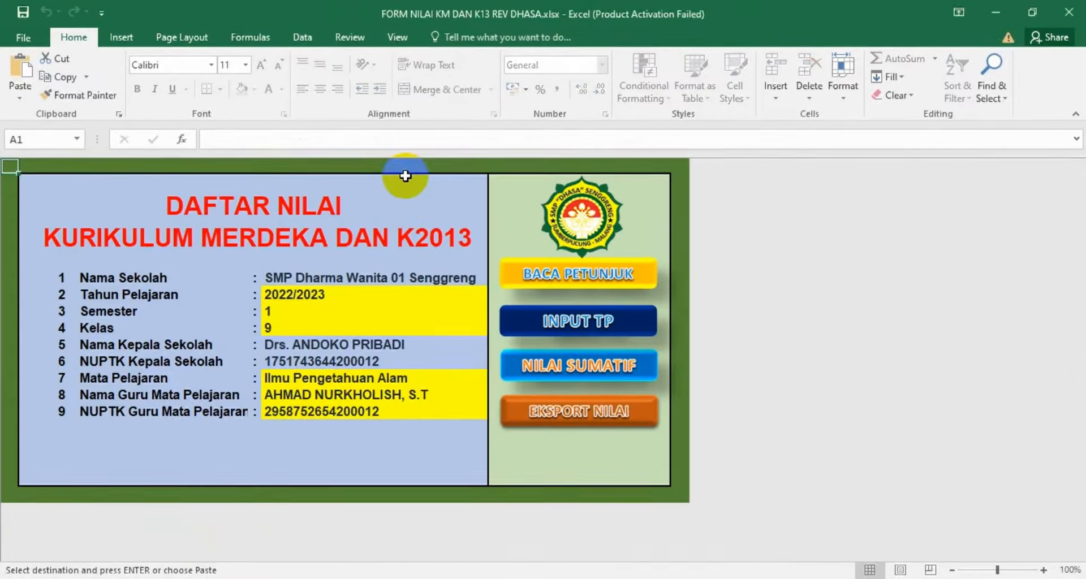
Open the Nilai Sumatif sheet and copy the Nilai Akhir grades of the first three students
{"action": "left_click", "coordinate": [552, 371]}
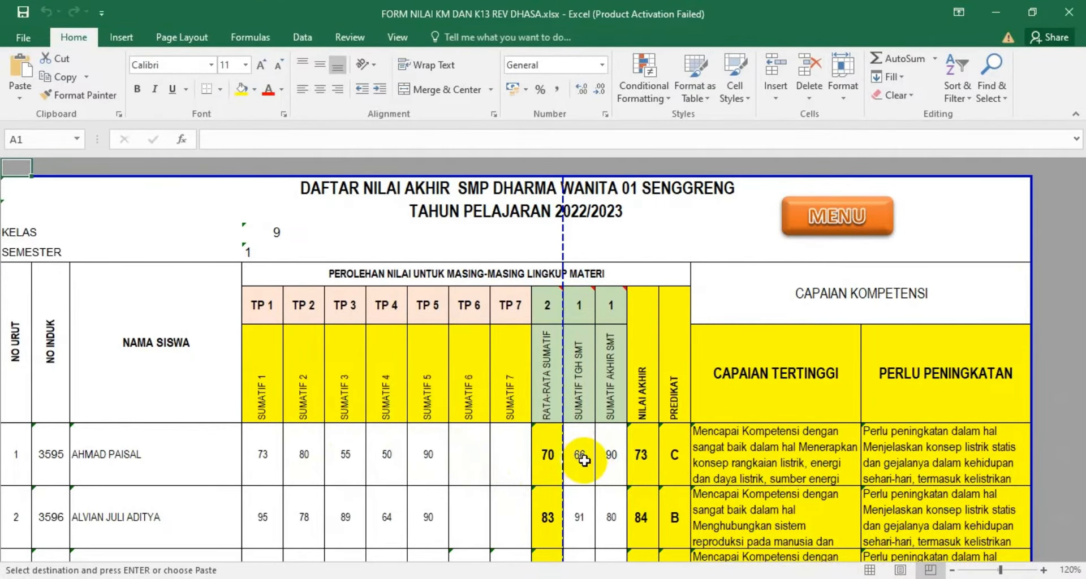
{"action": "left_click", "coordinate": [640, 461]}
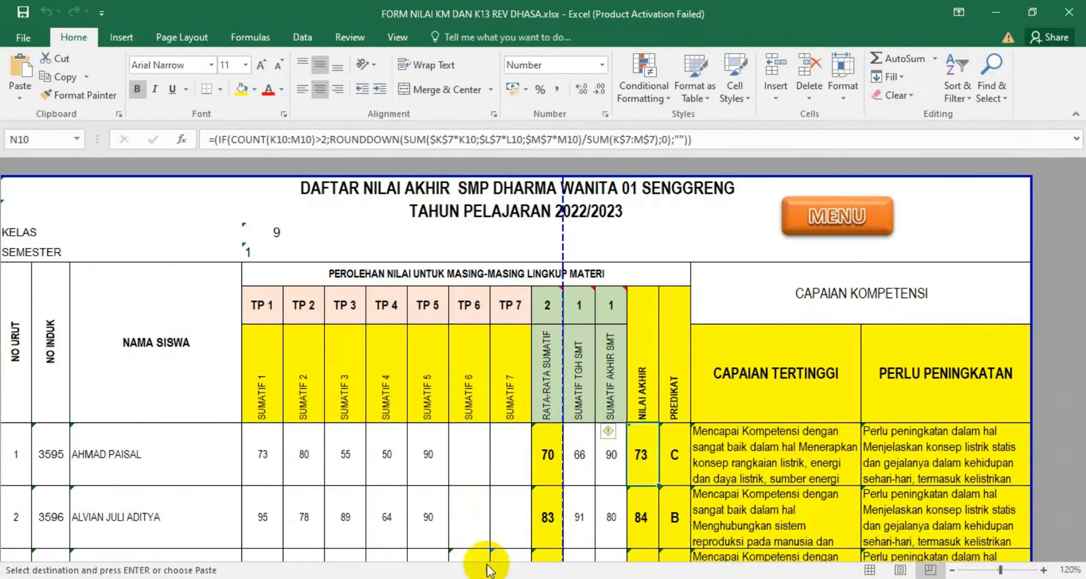
{"action": "left_click", "coordinate": [451, 578]}
{"action": "left_click", "coordinate": [684, 553]}
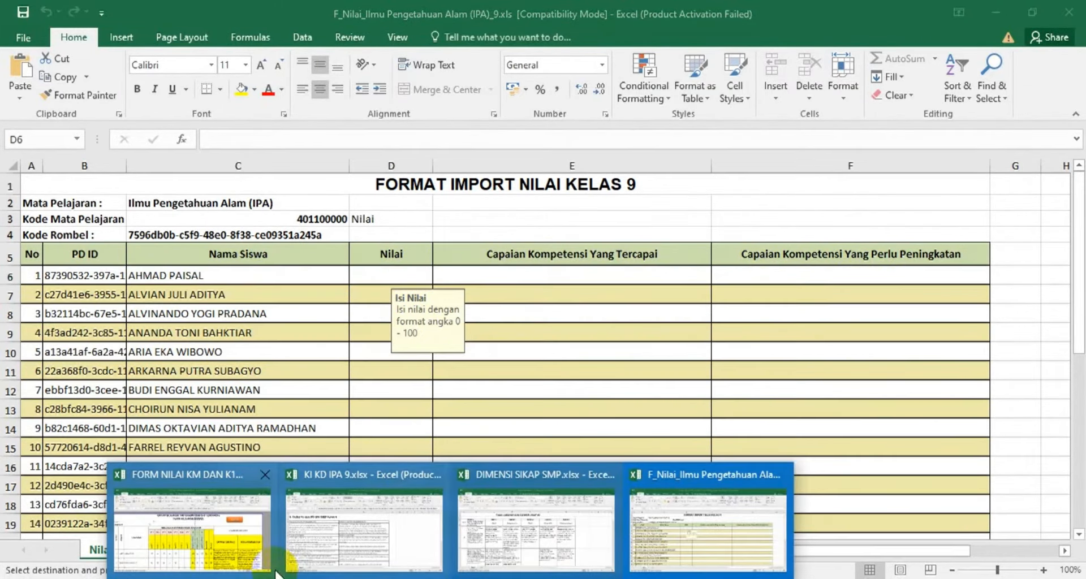
{"action": "left_click", "coordinate": [244, 546]}
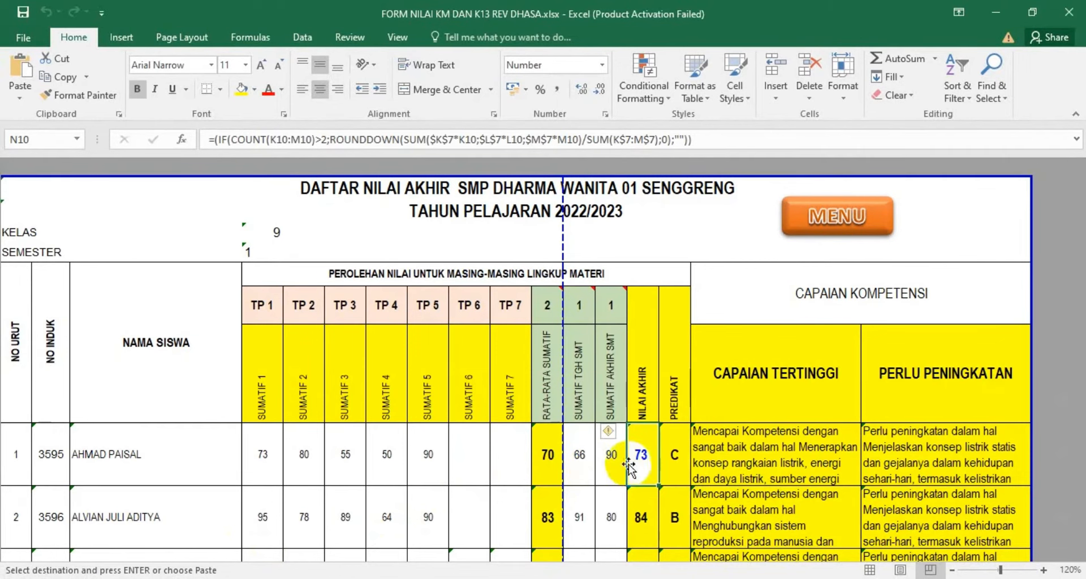
{"action": "left_click_drag", "start_coordinate": [643, 455], "coordinate": [629, 389]}
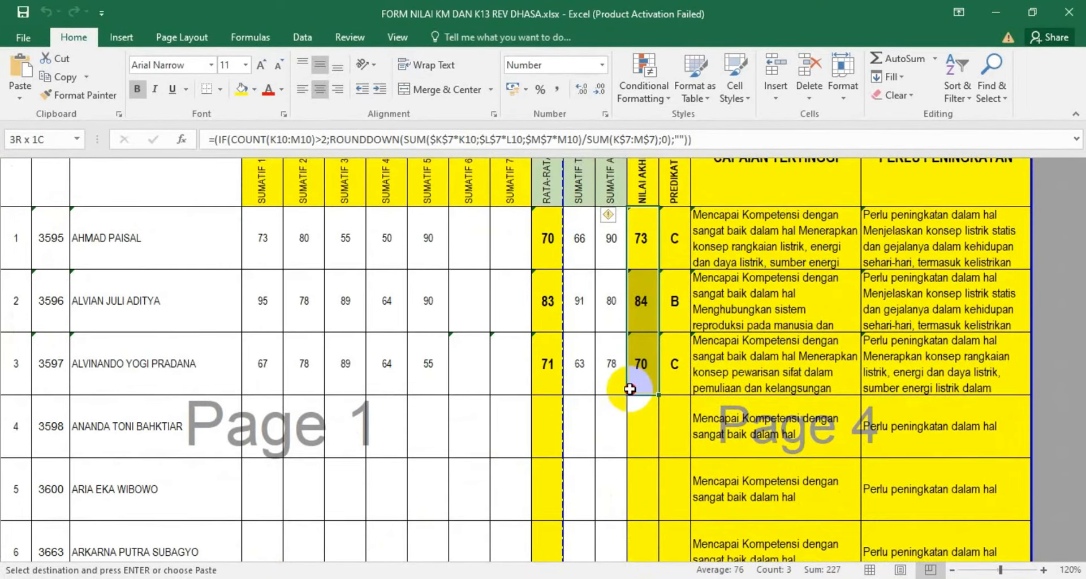
{"action": "left_click", "coordinate": [72, 77]}
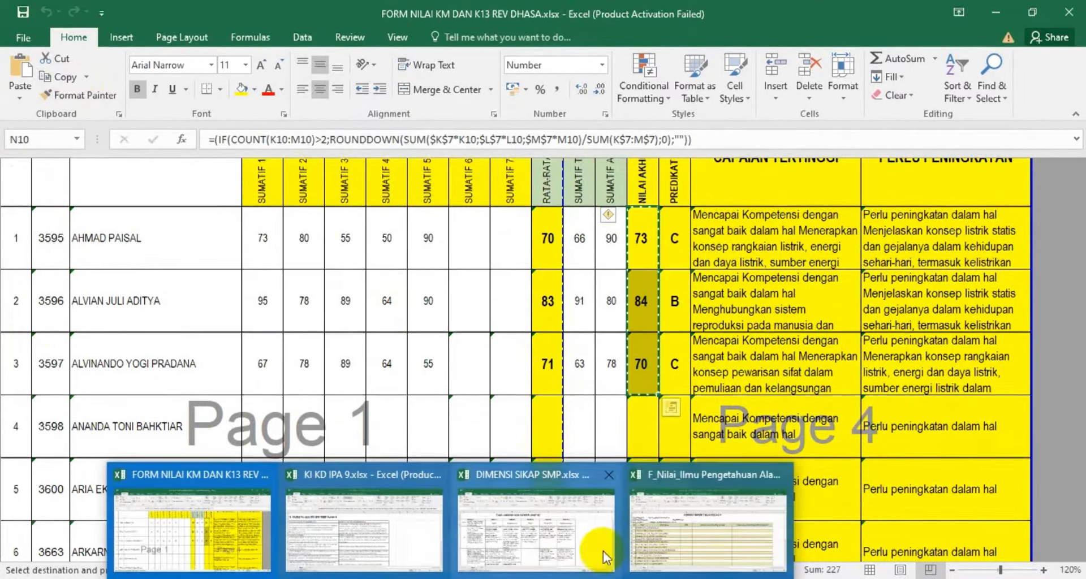
Paste the copied grades as values into the import format's Nilai column from the first student, then save the workbook
{"action": "left_click", "coordinate": [707, 551]}
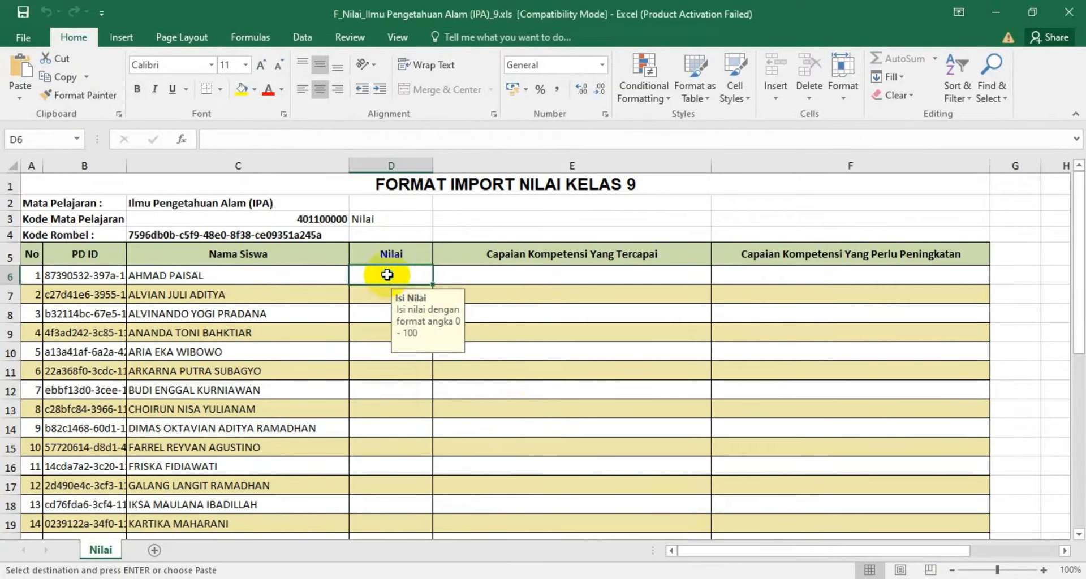
{"action": "right_click", "coordinate": [387, 275]}
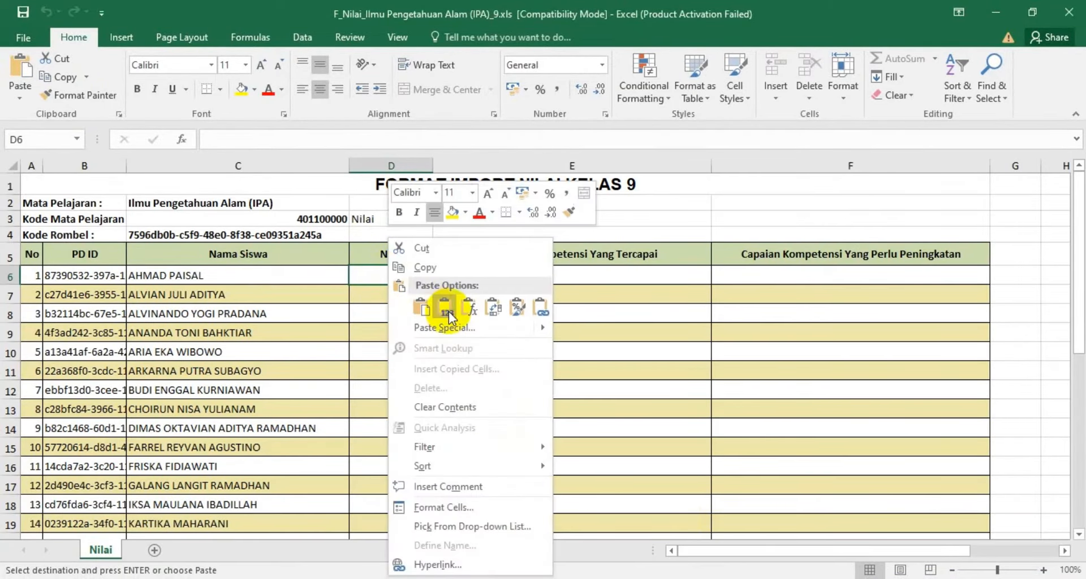
{"action": "left_click", "coordinate": [446, 311]}
{"action": "left_click_drag", "start_coordinate": [445, 316], "coordinate": [522, 219]}
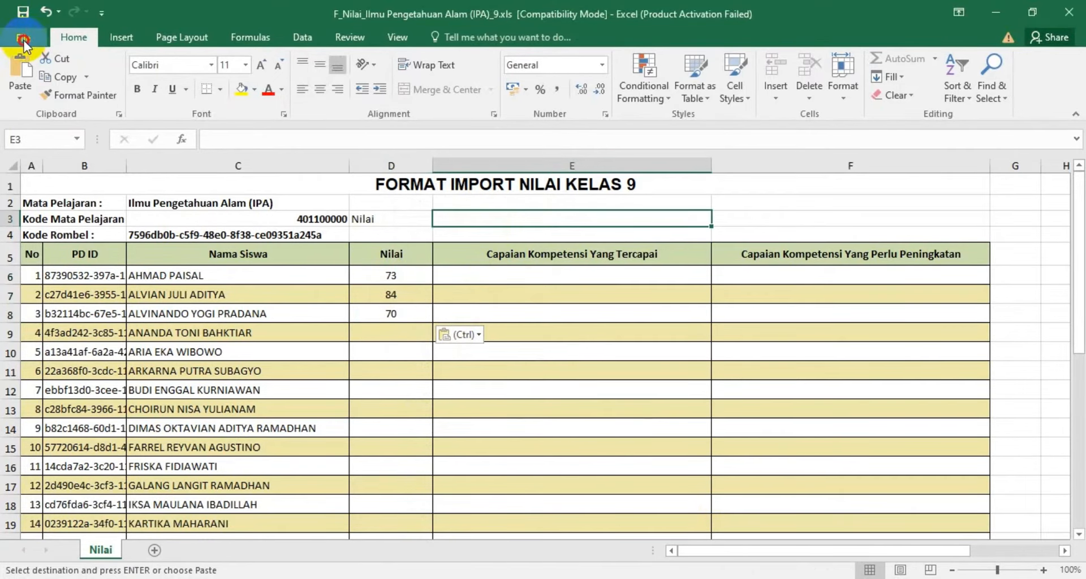
{"action": "left_click", "coordinate": [17, 38]}
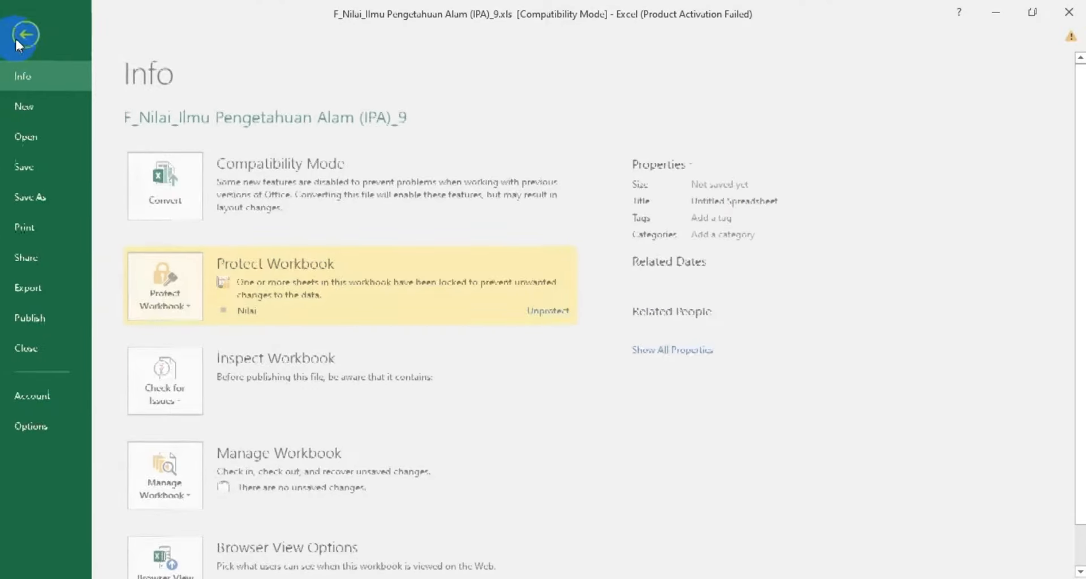
{"action": "left_click", "coordinate": [28, 168]}
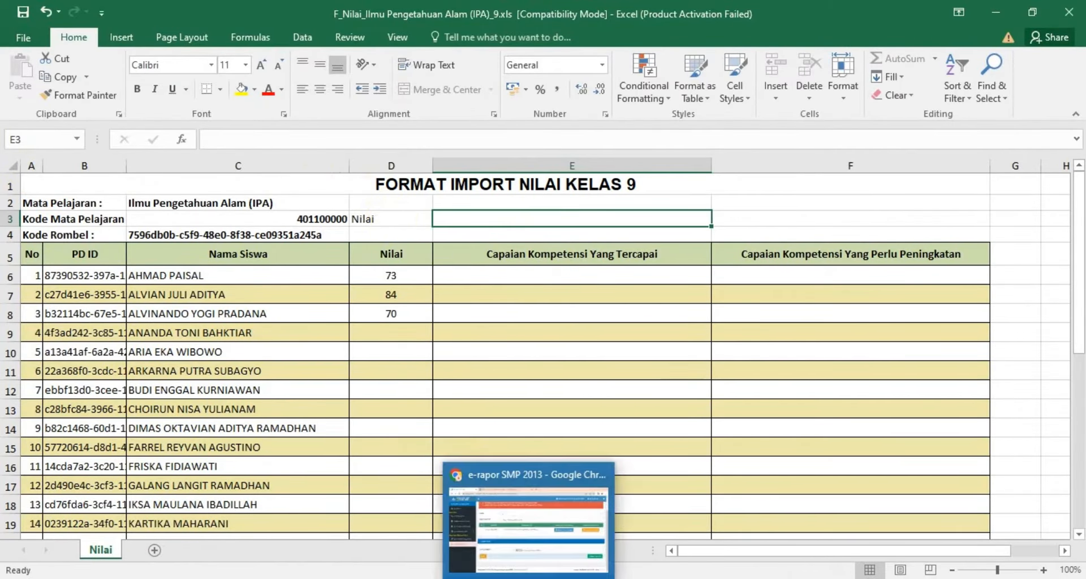
In e-Rapor's Impor Nilai, choose the file F_Nilai_Ilmu Pengetahuan Alam (IPA)_9.xls from Downloads as the final grade file
{"action": "left_click", "coordinate": [529, 577]}
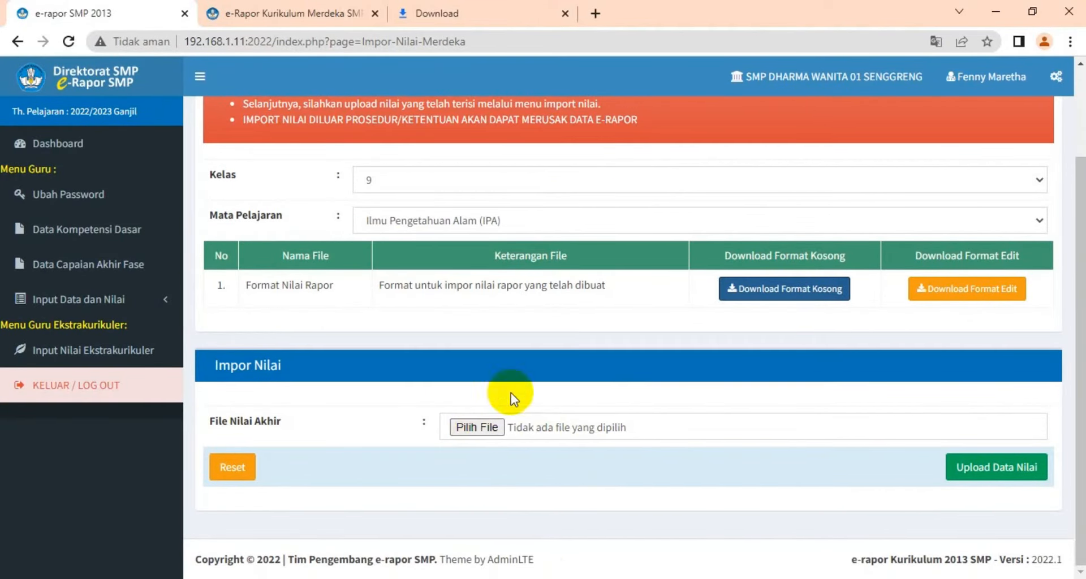
{"action": "left_click", "coordinate": [486, 430]}
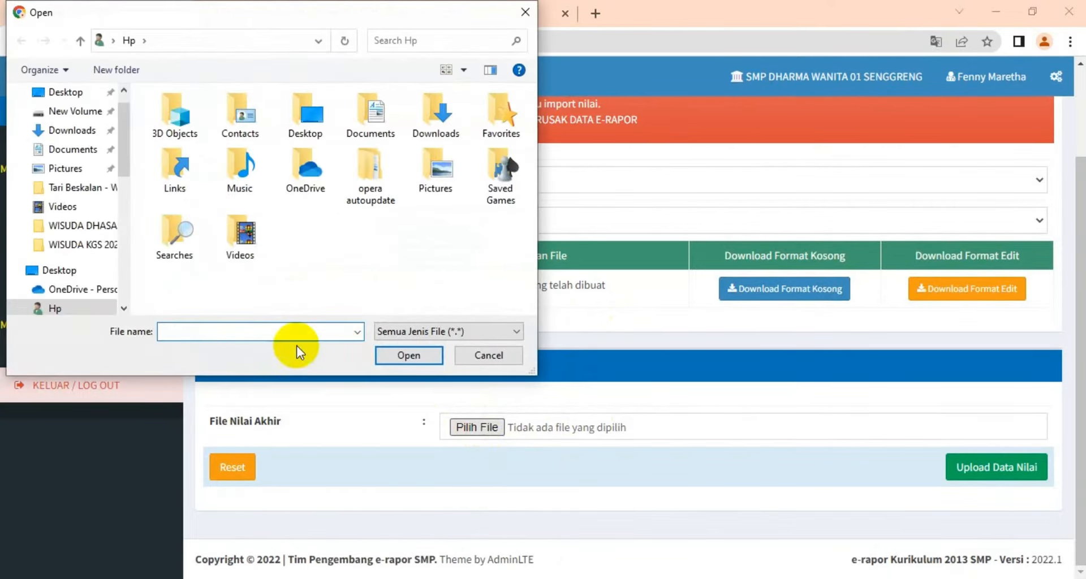
{"action": "scroll", "coordinate": [123, 143], "scroll_direction": "down", "scroll_amount": 4}
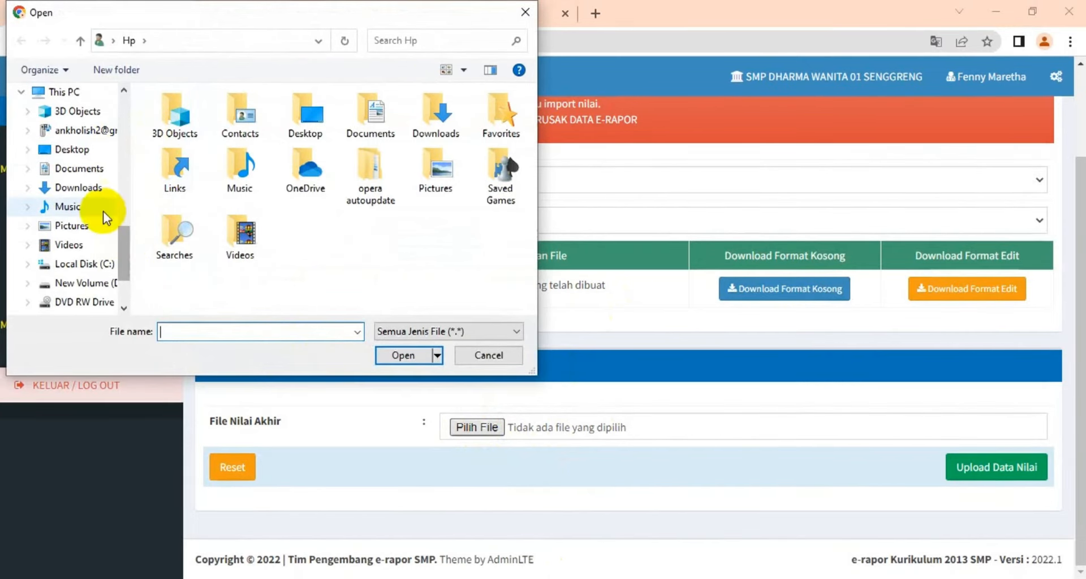
{"action": "left_click", "coordinate": [92, 192]}
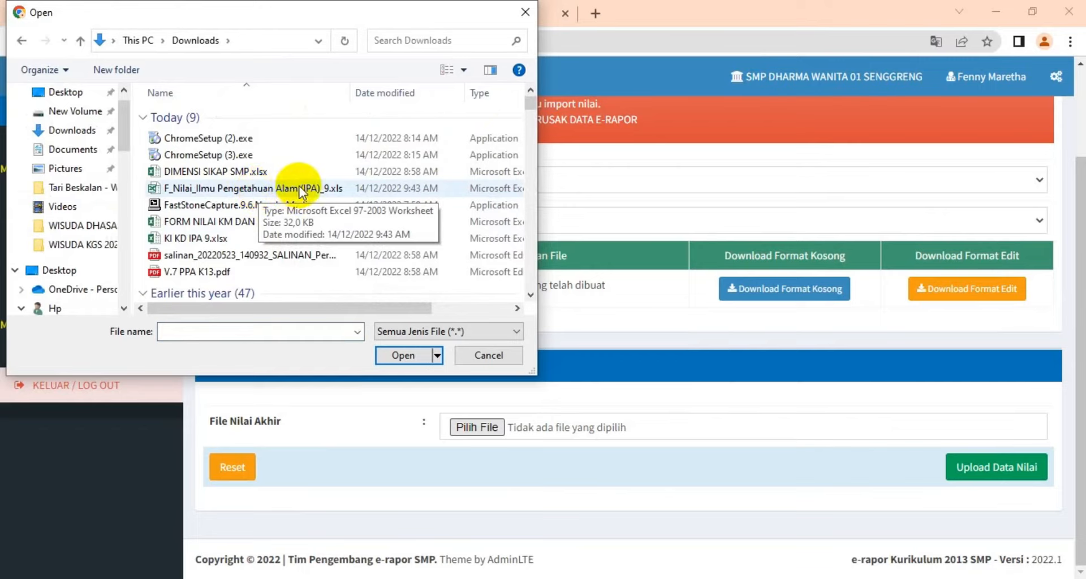
{"action": "left_click", "coordinate": [270, 190]}
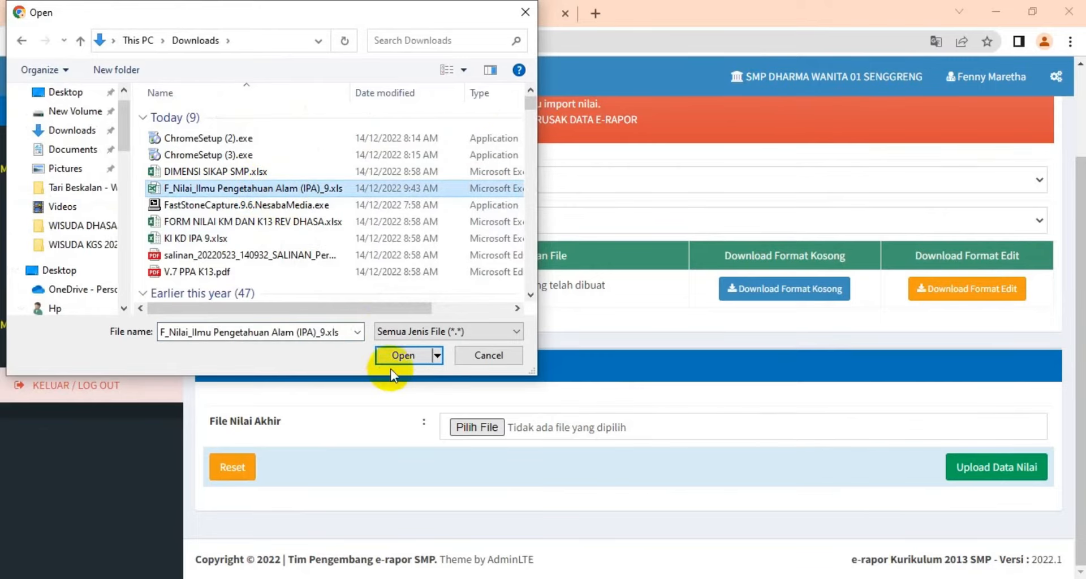
{"action": "left_click", "coordinate": [405, 354]}
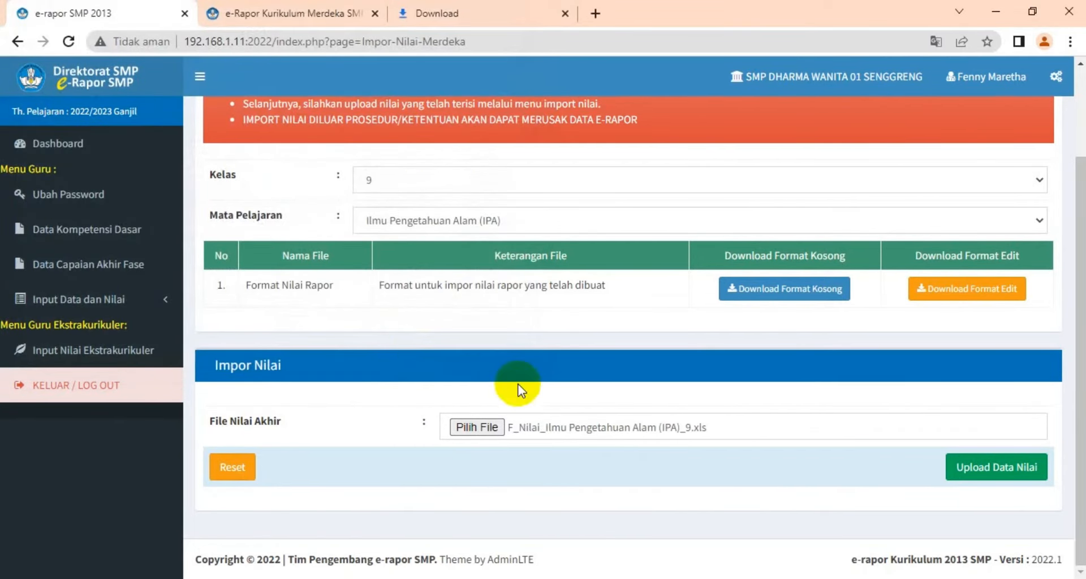
Upload the grade file, save the imported grade data and confirm the import report
{"action": "left_click", "coordinate": [980, 475]}
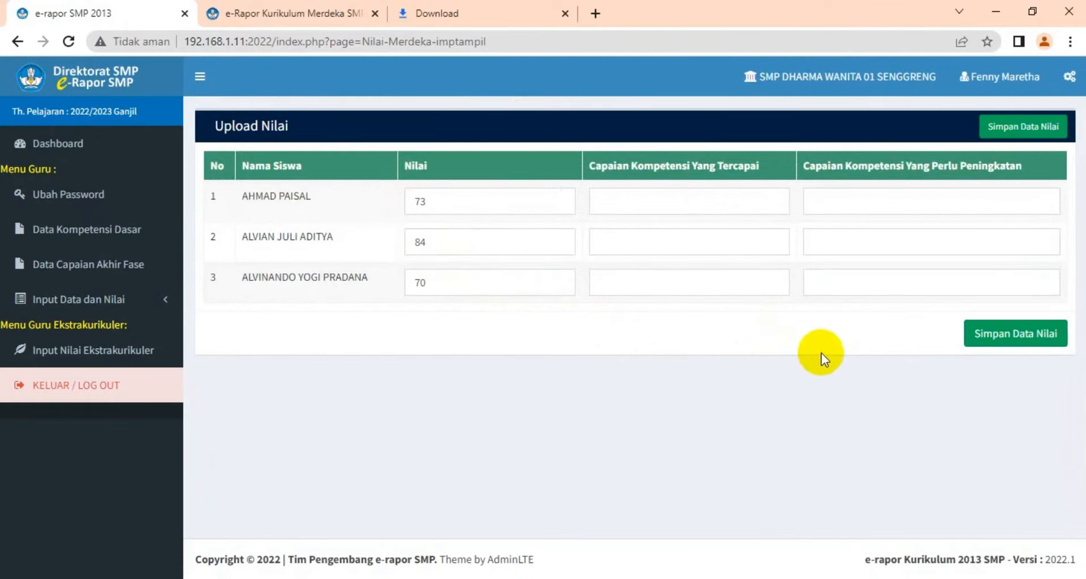
{"action": "left_click", "coordinate": [693, 202]}
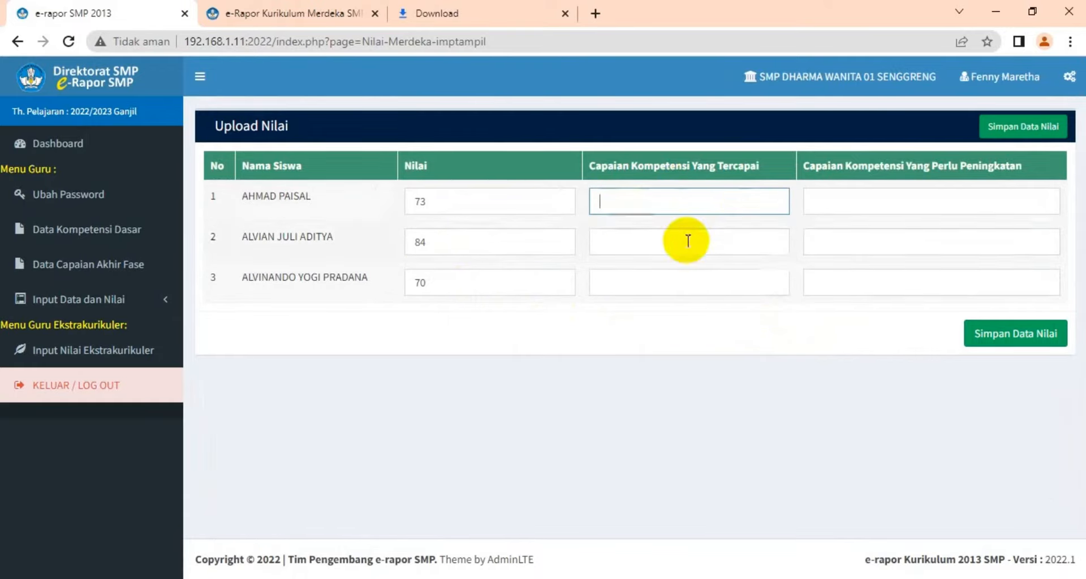
{"action": "left_click", "coordinate": [1005, 339]}
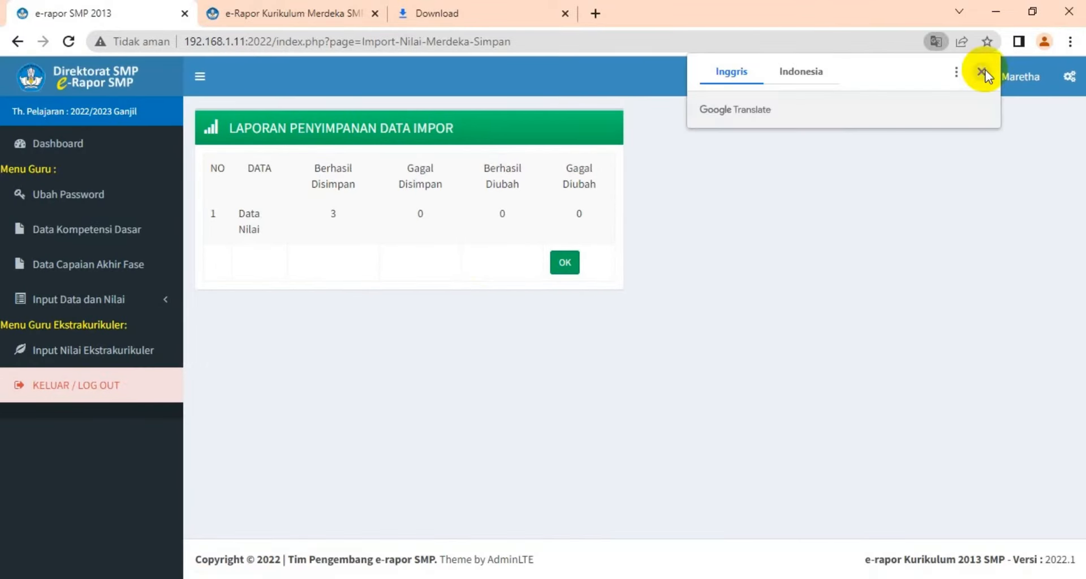
{"action": "left_click", "coordinate": [982, 72]}
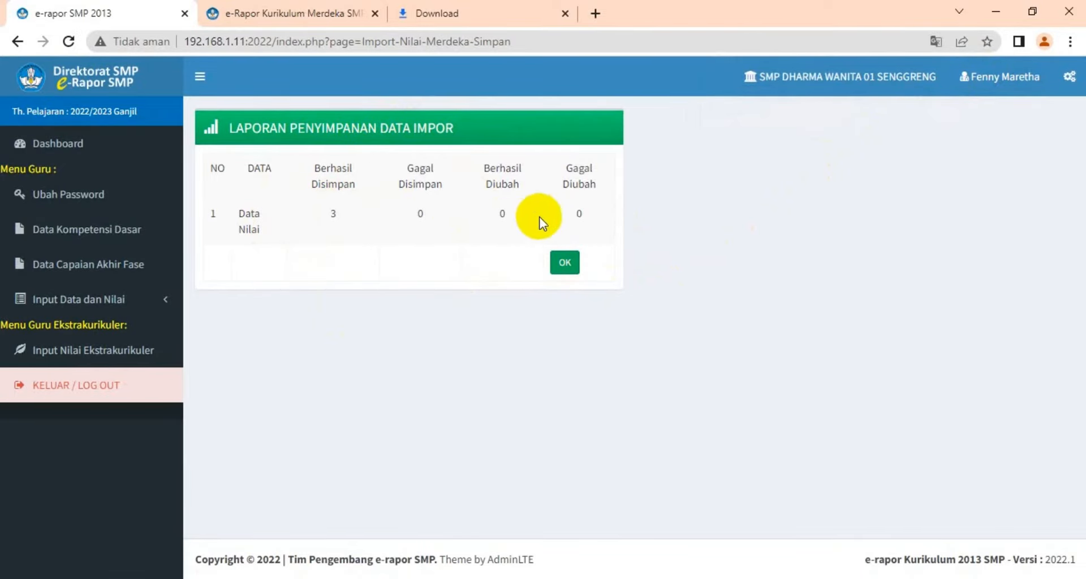
{"action": "left_click", "coordinate": [563, 266]}
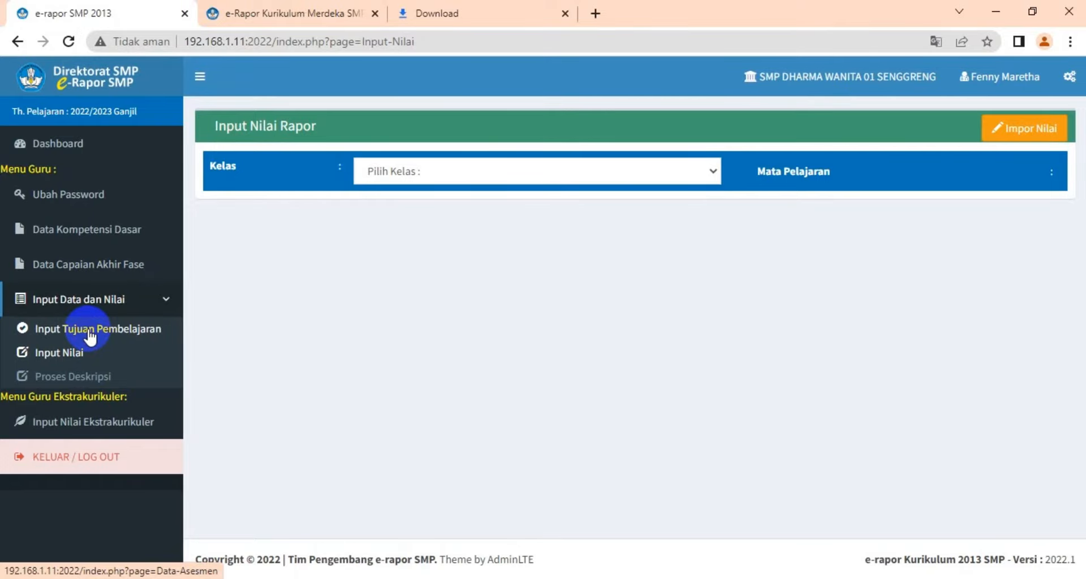
Open Input Nilai and select class 9 and the subject Ilmu Pengetahuan Alam (IPA)
{"action": "left_click", "coordinate": [71, 354]}
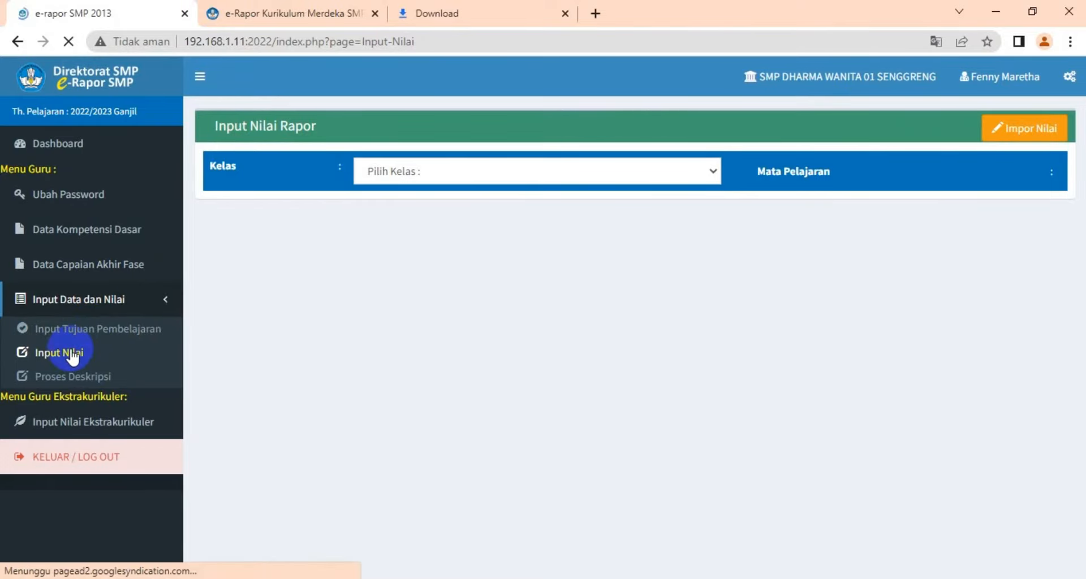
{"action": "left_click", "coordinate": [714, 170]}
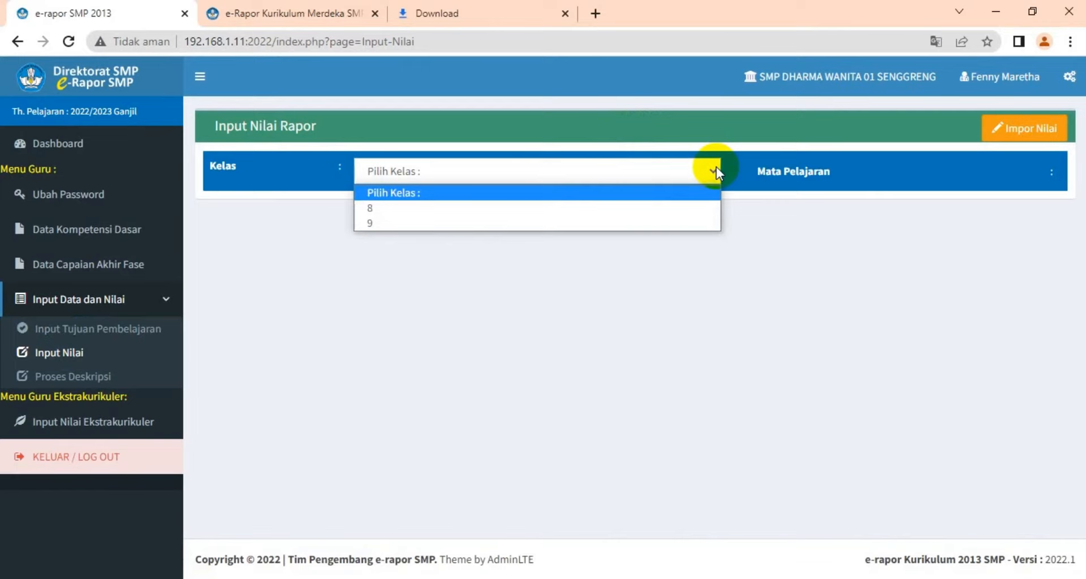
{"action": "left_click", "coordinate": [663, 222]}
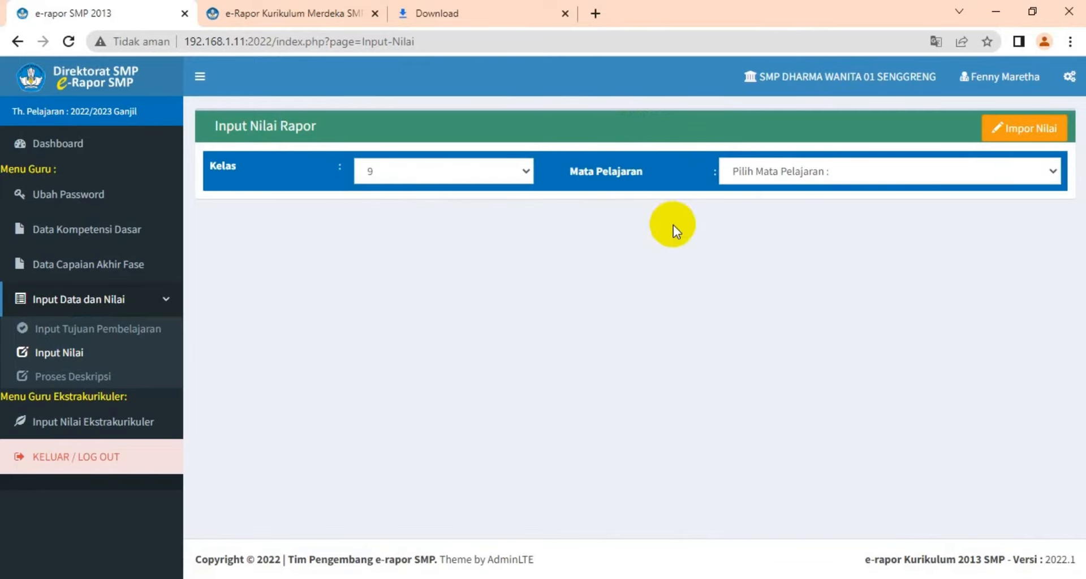
{"action": "left_click", "coordinate": [1052, 170]}
{"action": "left_click", "coordinate": [948, 216]}
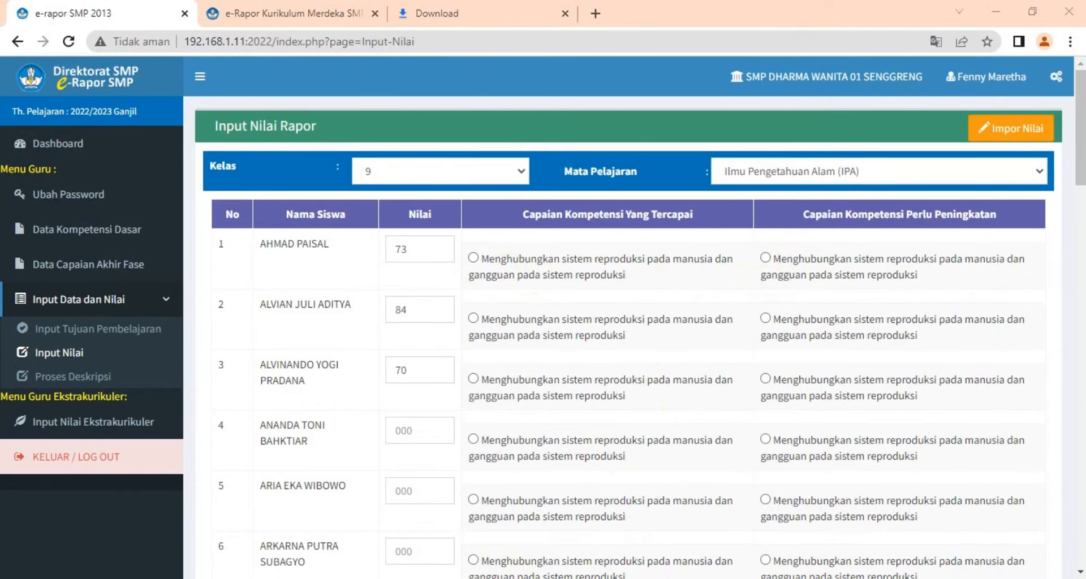
Compare the imported grades with the spreadsheet's final grades and scroll through the class grade list
{"action": "left_click", "coordinate": [232, 520]}
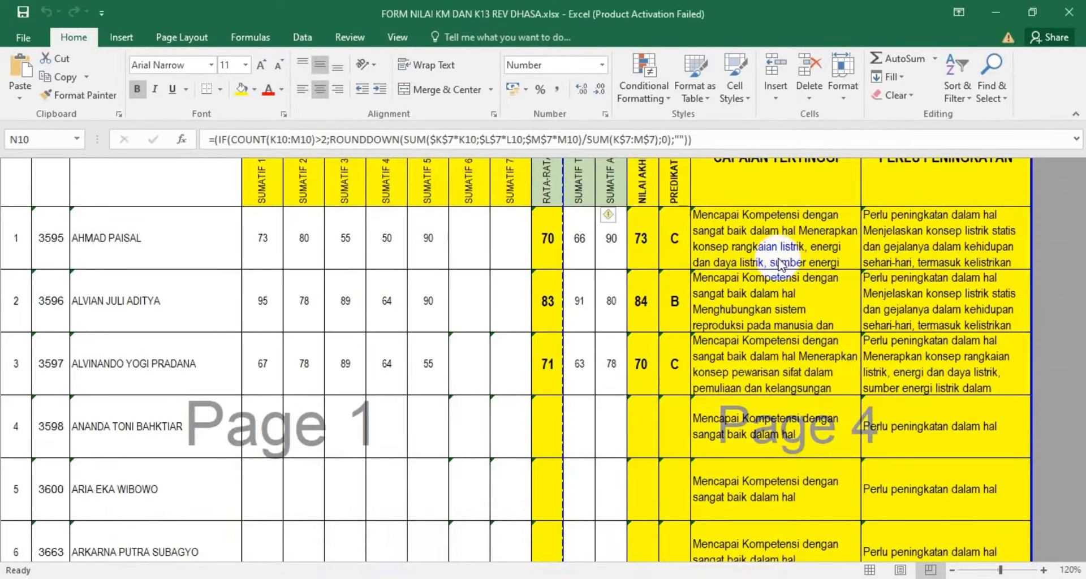
{"action": "key", "text": "shift+Down"}
{"action": "key", "text": "shift+Down"}
{"action": "scroll", "coordinate": [772, 282], "scroll_direction": "up", "scroll_amount": 1}
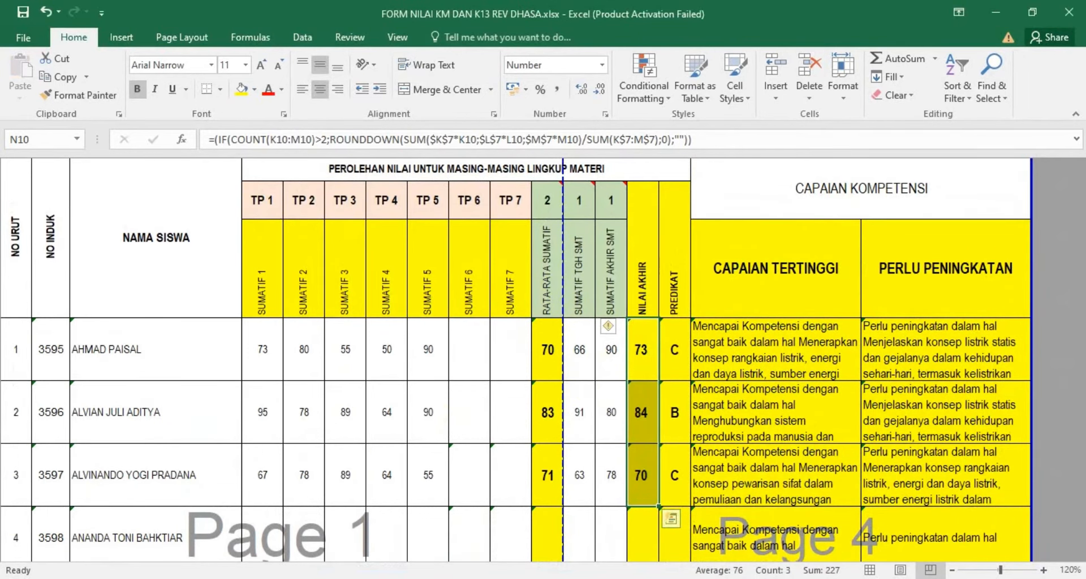
{"action": "key", "text": "alt+Tab"}
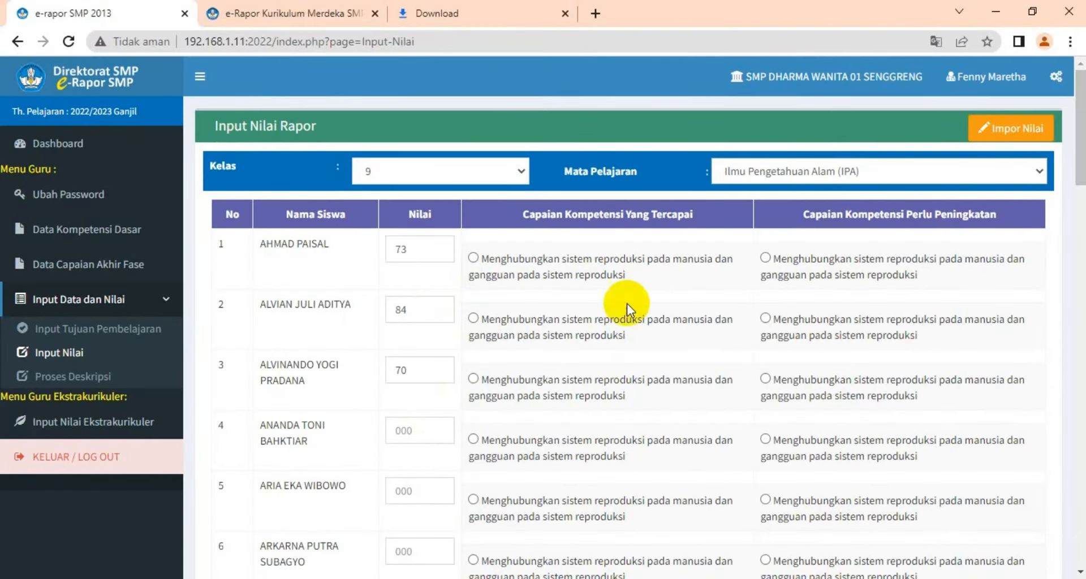
{"action": "scroll", "coordinate": [627, 309], "scroll_direction": "down", "scroll_amount": 15}
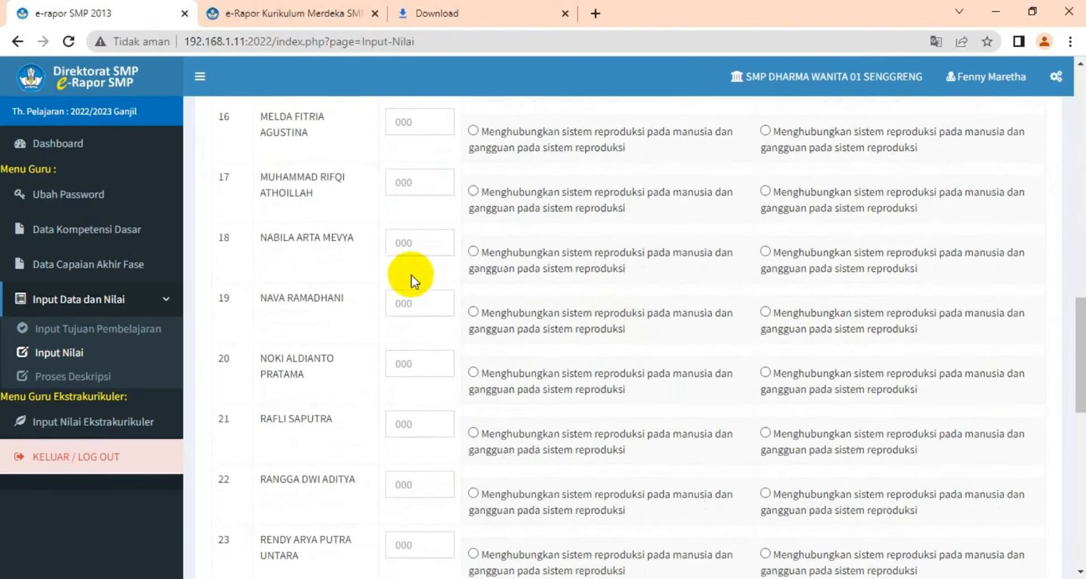
{"action": "scroll", "coordinate": [419, 305], "scroll_direction": "down", "scroll_amount": 5}
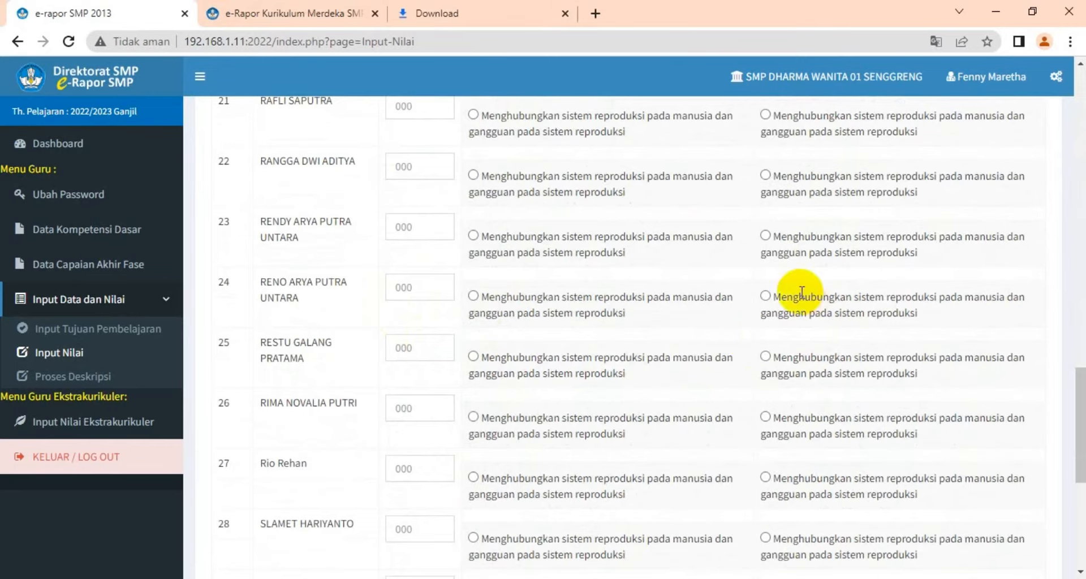
{"action": "scroll", "coordinate": [801, 292], "scroll_direction": "up", "scroll_amount": 20}
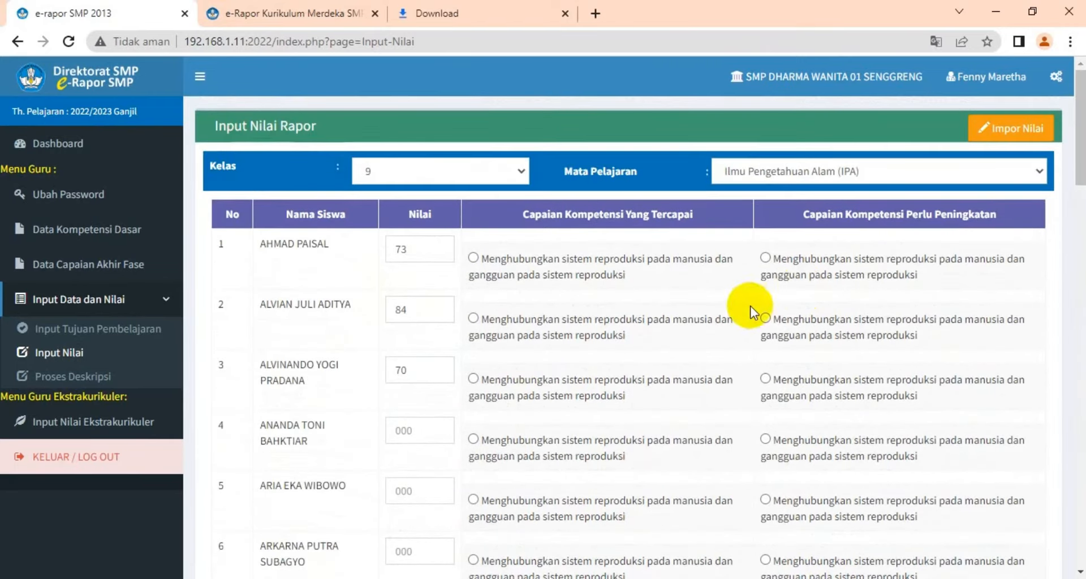
{"action": "scroll", "coordinate": [695, 334], "scroll_direction": "down", "scroll_amount": 20}
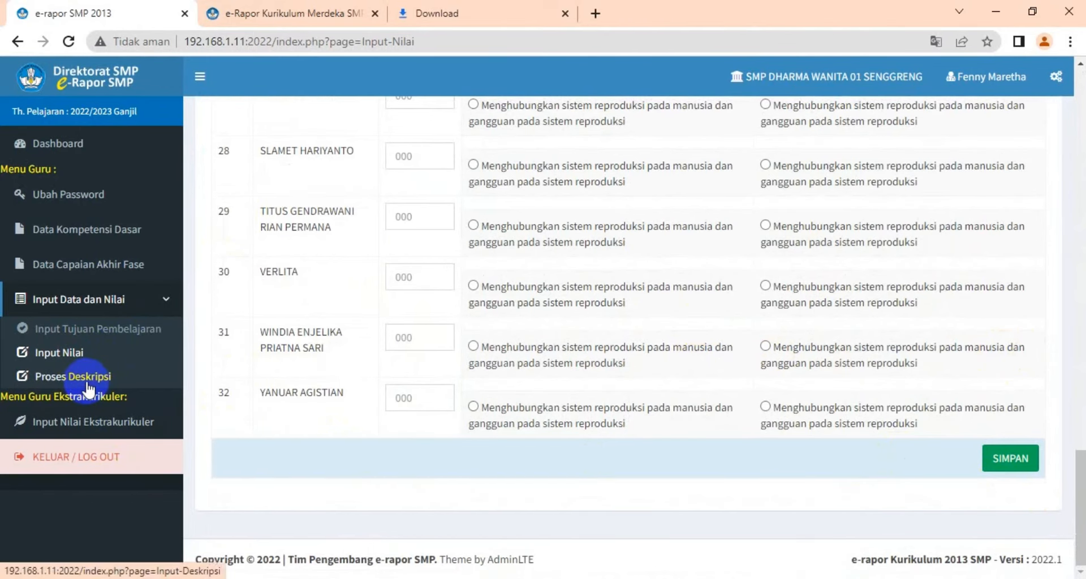
Mark the achieved competency for the first students with grades, save the grade list and confirm the save report
{"action": "scroll", "coordinate": [525, 321], "scroll_direction": "up", "scroll_amount": 20}
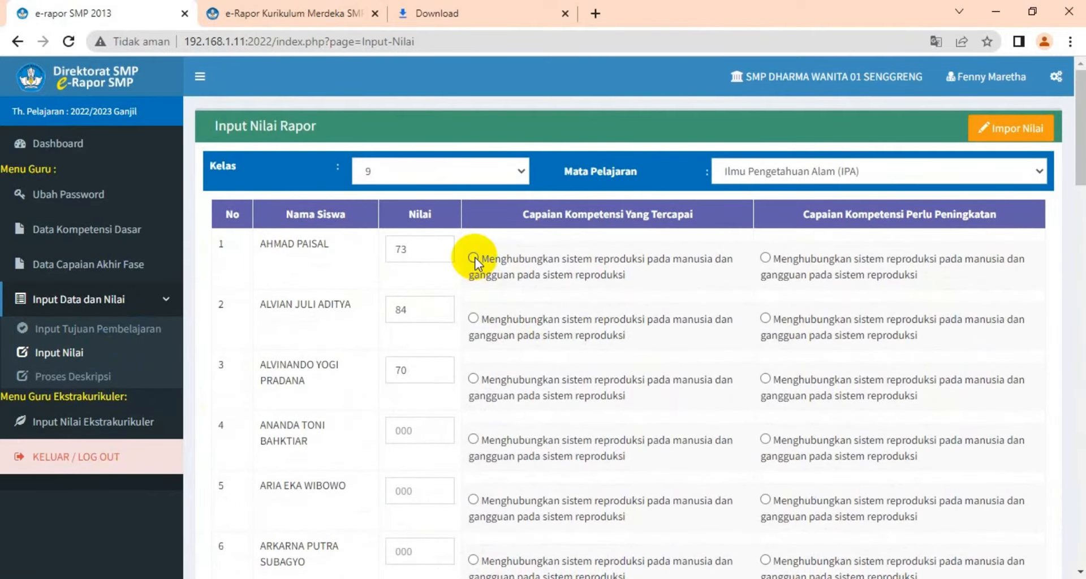
{"action": "left_click", "coordinate": [473, 258]}
{"action": "left_click", "coordinate": [473, 319]}
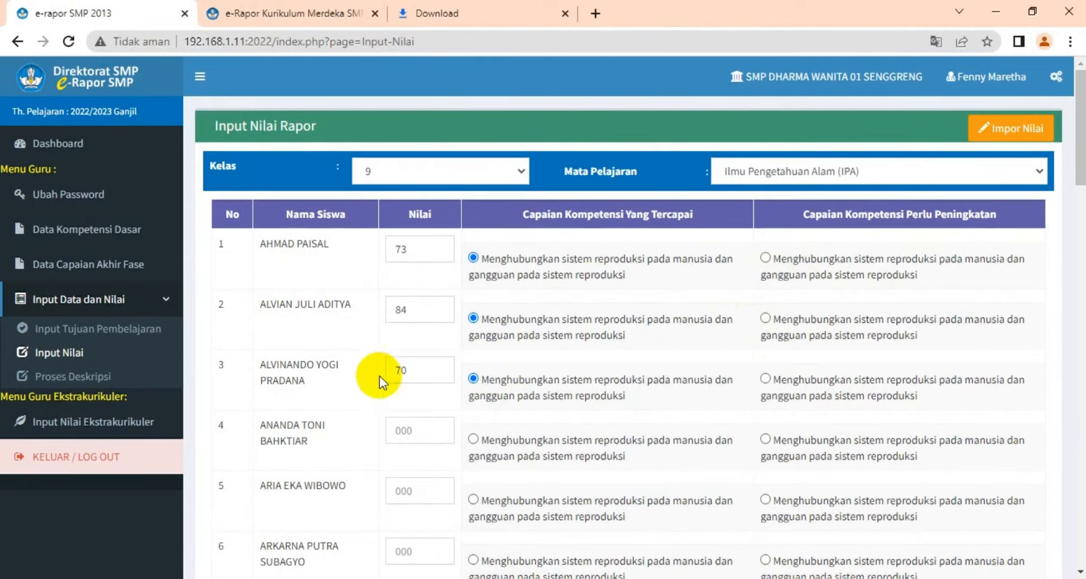
{"action": "scroll", "coordinate": [824, 359], "scroll_direction": "down", "scroll_amount": 20}
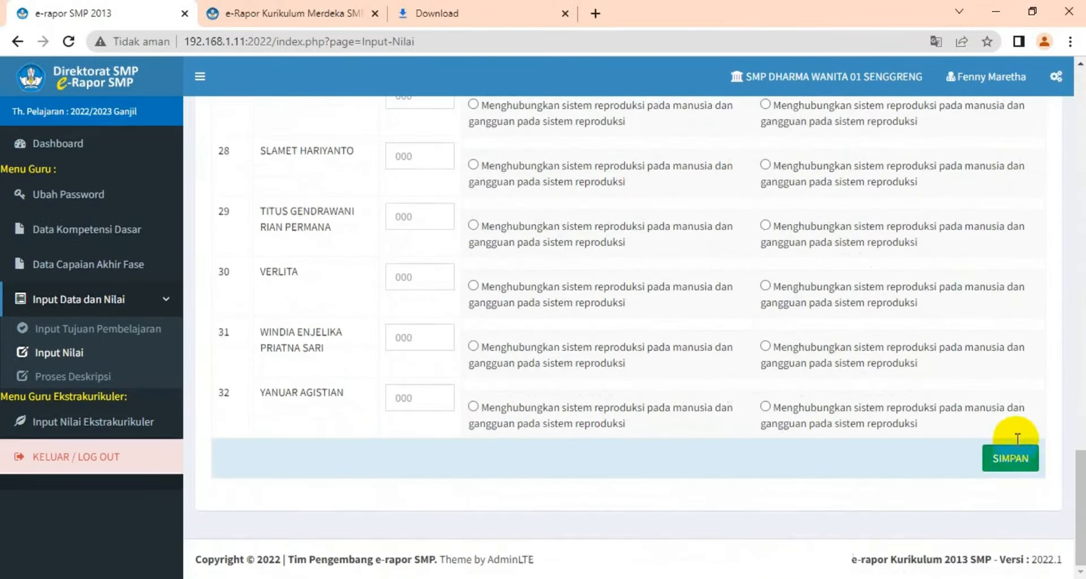
{"action": "left_click", "coordinate": [1010, 457]}
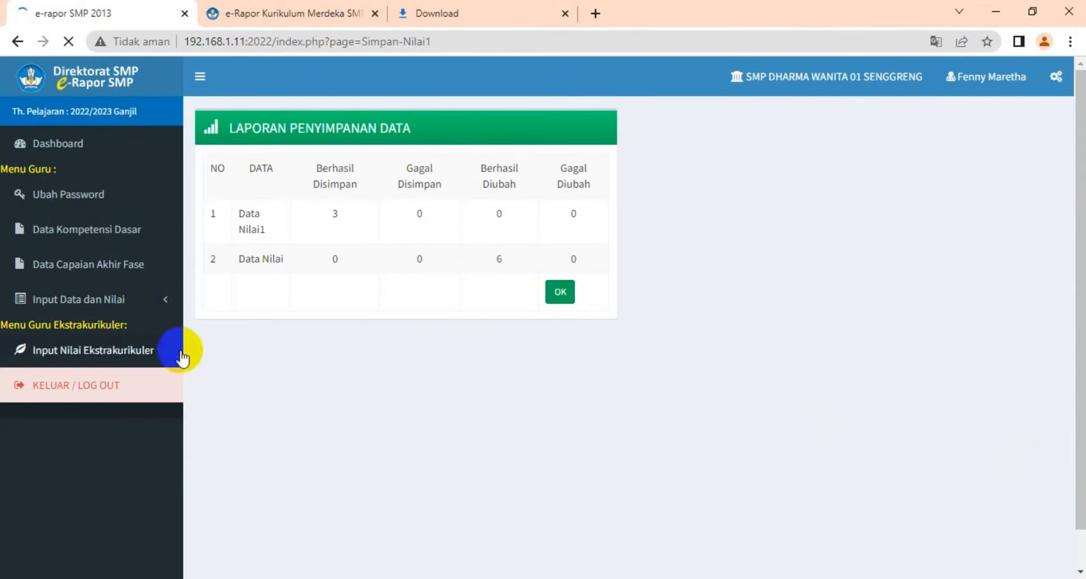
{"action": "left_click", "coordinate": [561, 294]}
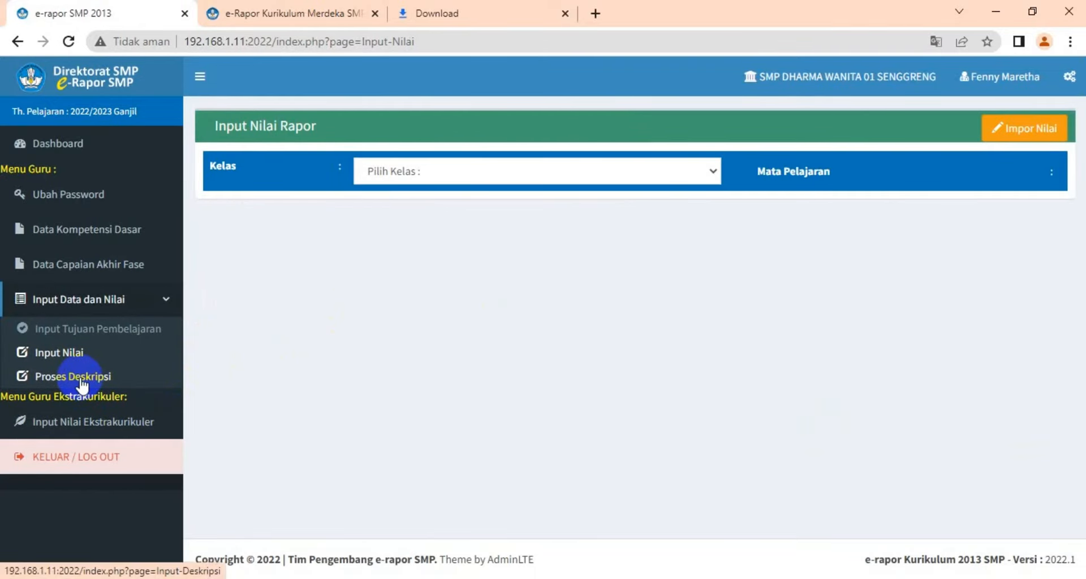
Open Proses Deskripsi and select class 9 and the subject Ilmu Pengetahuan Alam (IPA)
{"action": "left_click", "coordinate": [82, 383]}
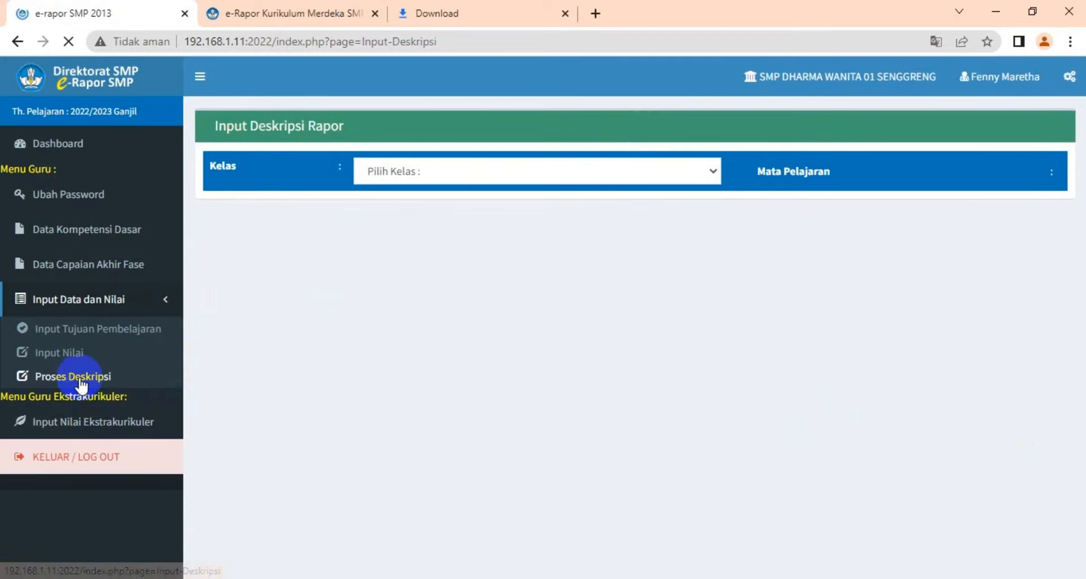
{"action": "left_click", "coordinate": [715, 173]}
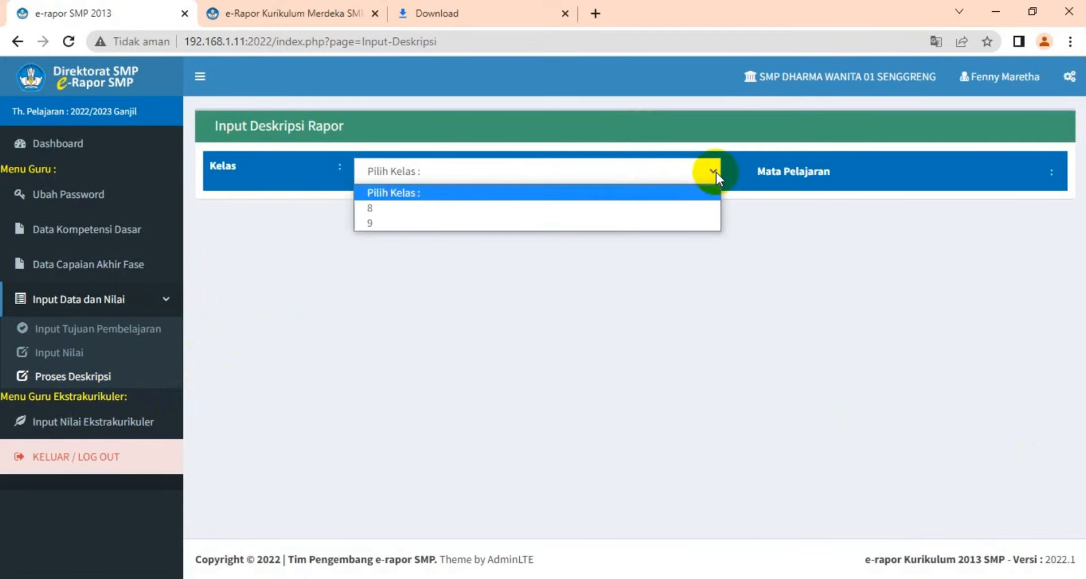
{"action": "left_click", "coordinate": [665, 219]}
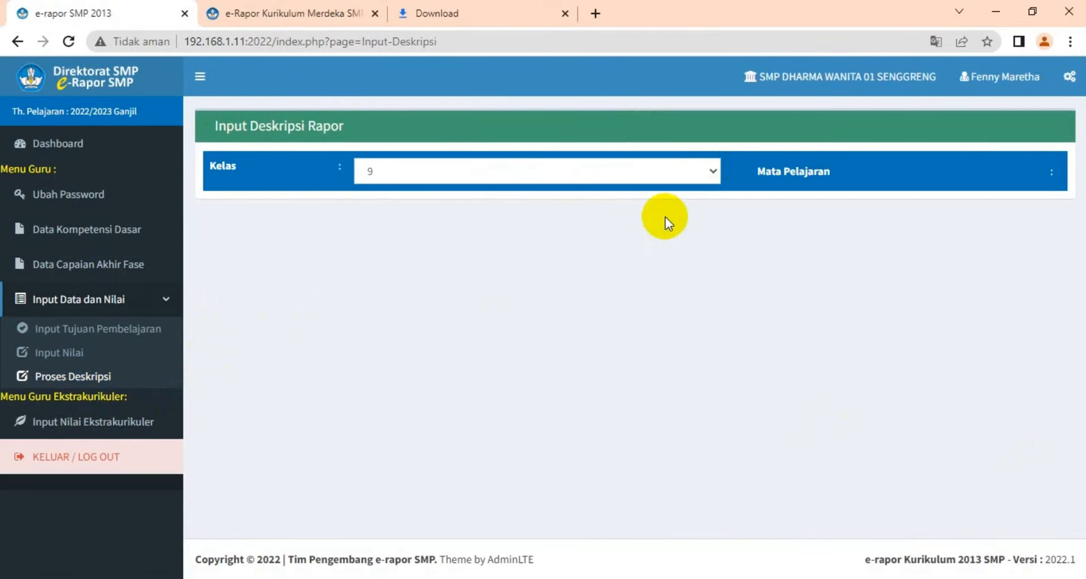
{"action": "left_click", "coordinate": [1053, 172]}
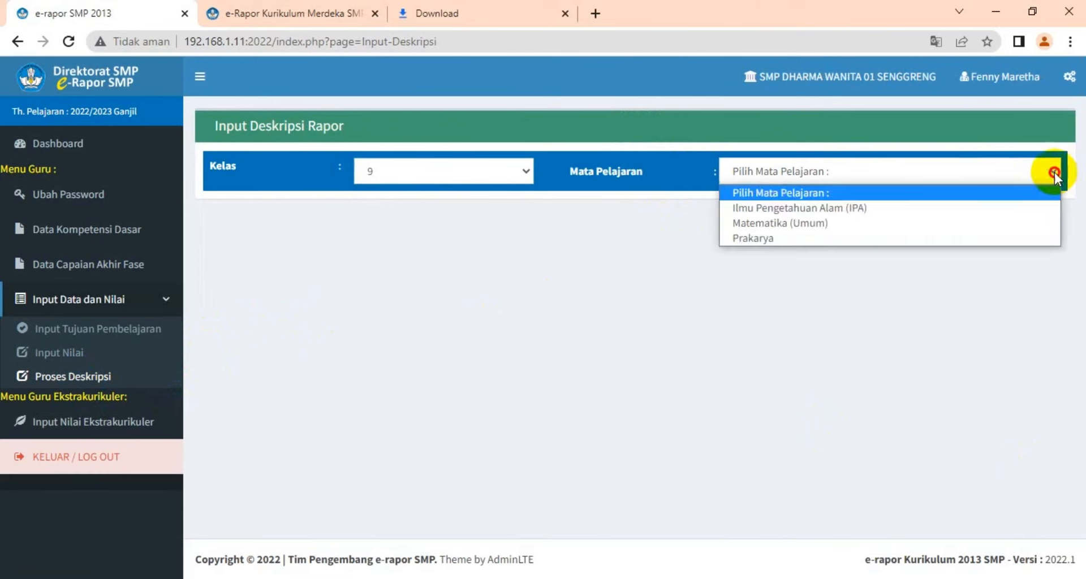
{"action": "left_click", "coordinate": [948, 208]}
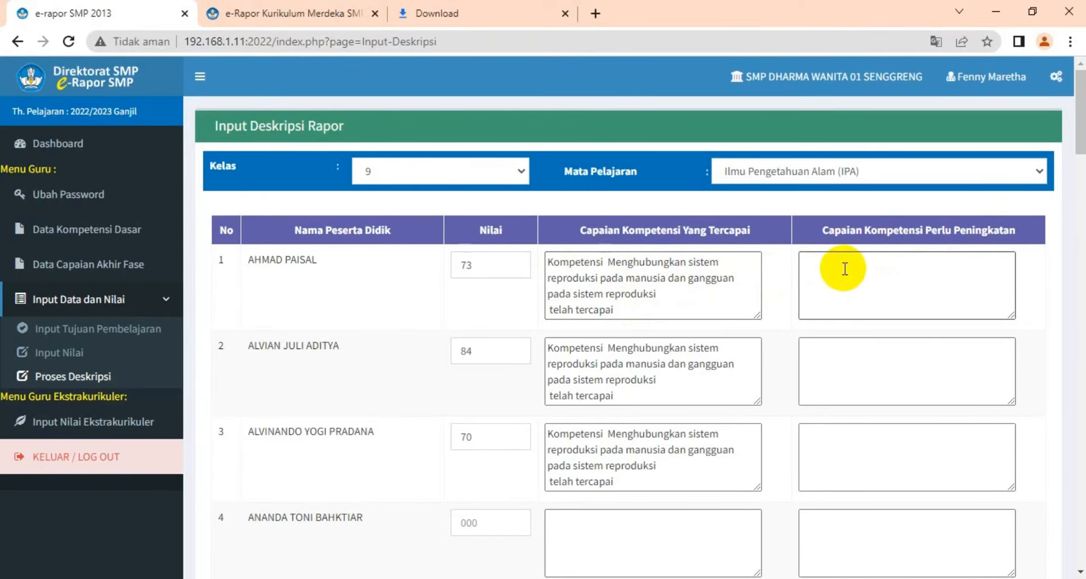
Scroll through the generated competency descriptions for every student in the class
{"action": "scroll", "coordinate": [844, 276], "scroll_direction": "down", "scroll_amount": 1}
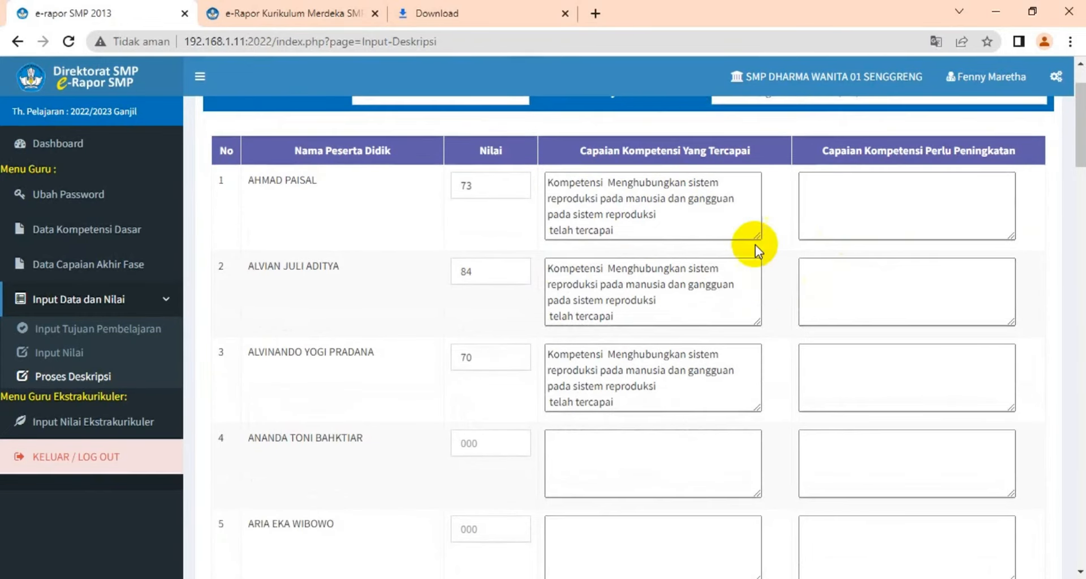
{"action": "scroll", "coordinate": [755, 246], "scroll_direction": "up", "scroll_amount": 1}
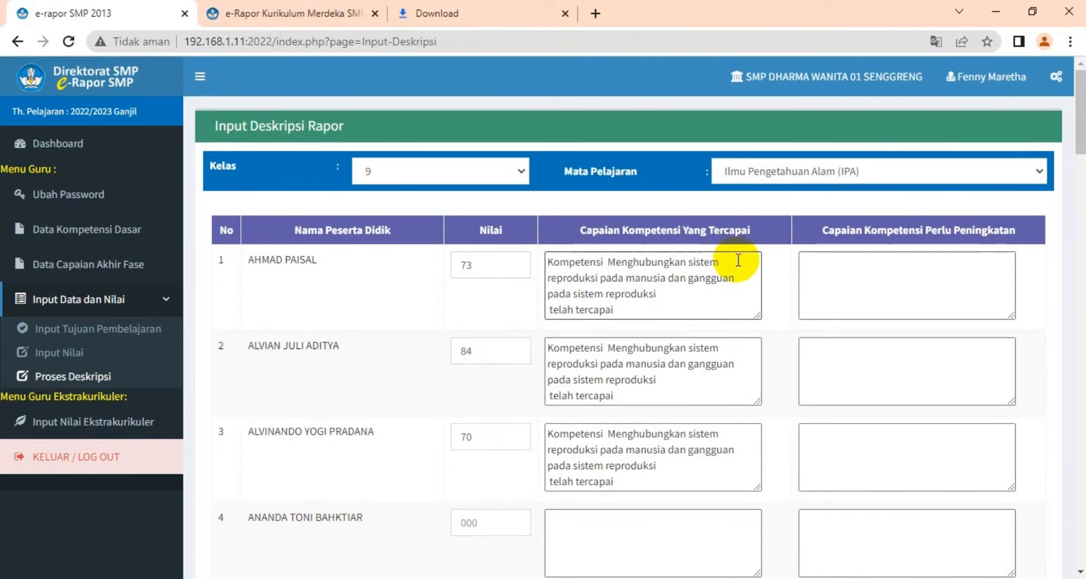
{"action": "scroll", "coordinate": [738, 261], "scroll_direction": "down", "scroll_amount": 1}
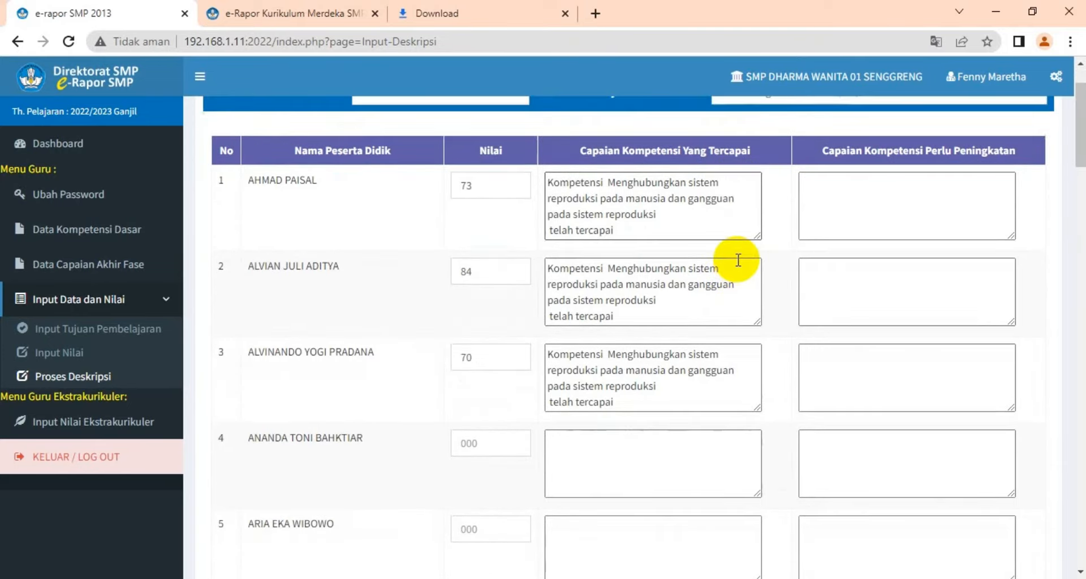
{"action": "scroll", "coordinate": [738, 260], "scroll_direction": "down", "scroll_amount": 4}
{"action": "scroll", "coordinate": [738, 260], "scroll_direction": "down", "scroll_amount": 8}
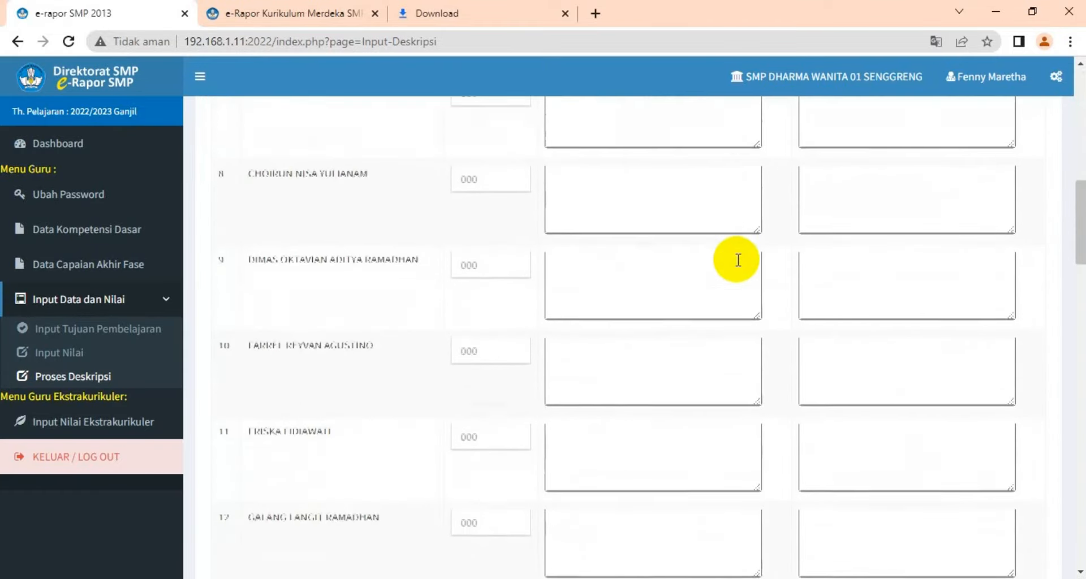
{"action": "scroll", "coordinate": [737, 260], "scroll_direction": "up", "scroll_amount": 13}
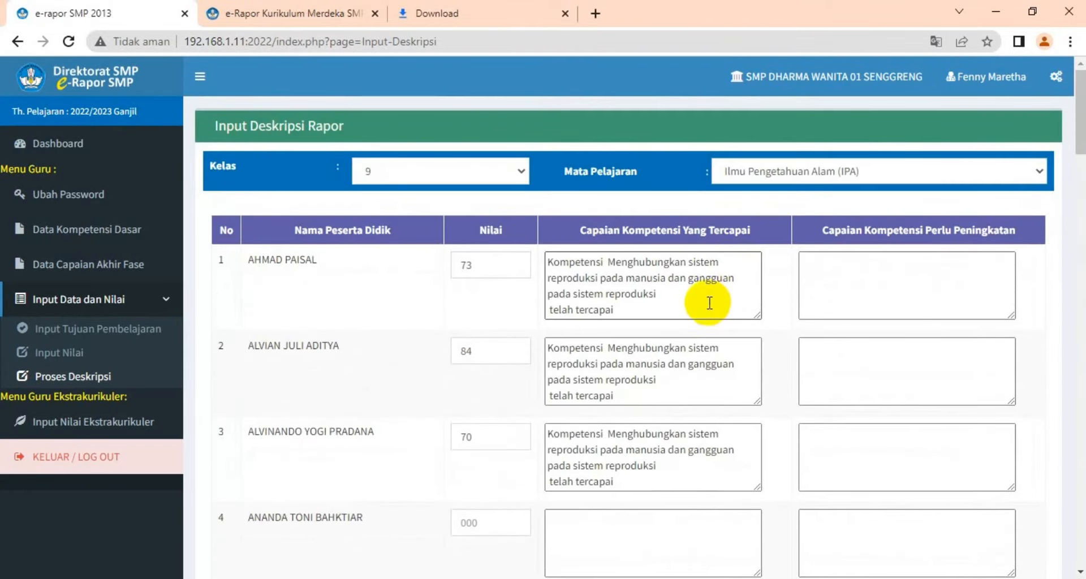
{"action": "left_click", "coordinate": [695, 307]}
{"action": "scroll", "coordinate": [678, 314], "scroll_direction": "down", "scroll_amount": 6}
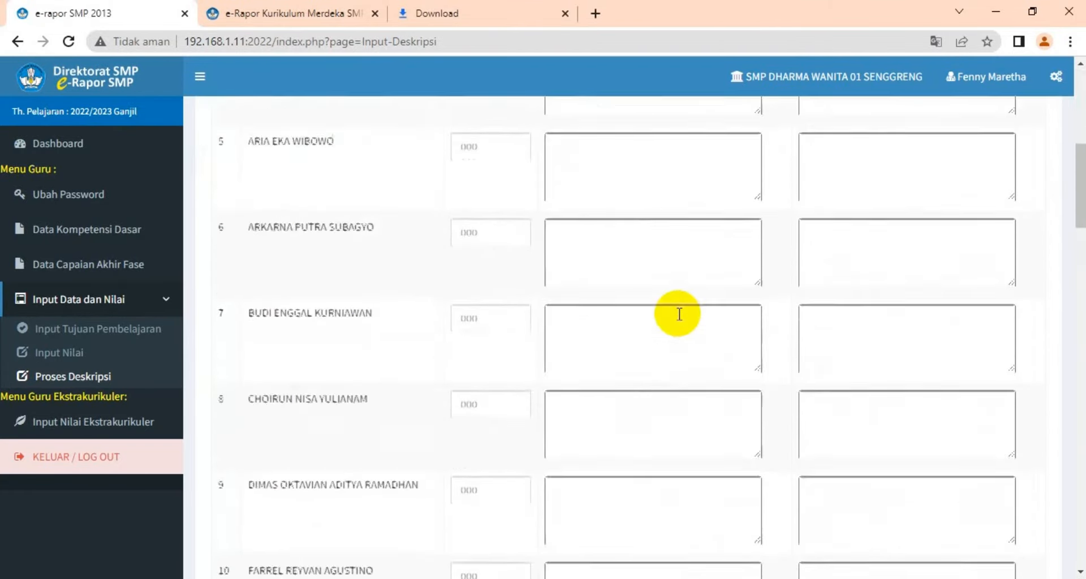
{"action": "scroll", "coordinate": [679, 314], "scroll_direction": "down", "scroll_amount": 20}
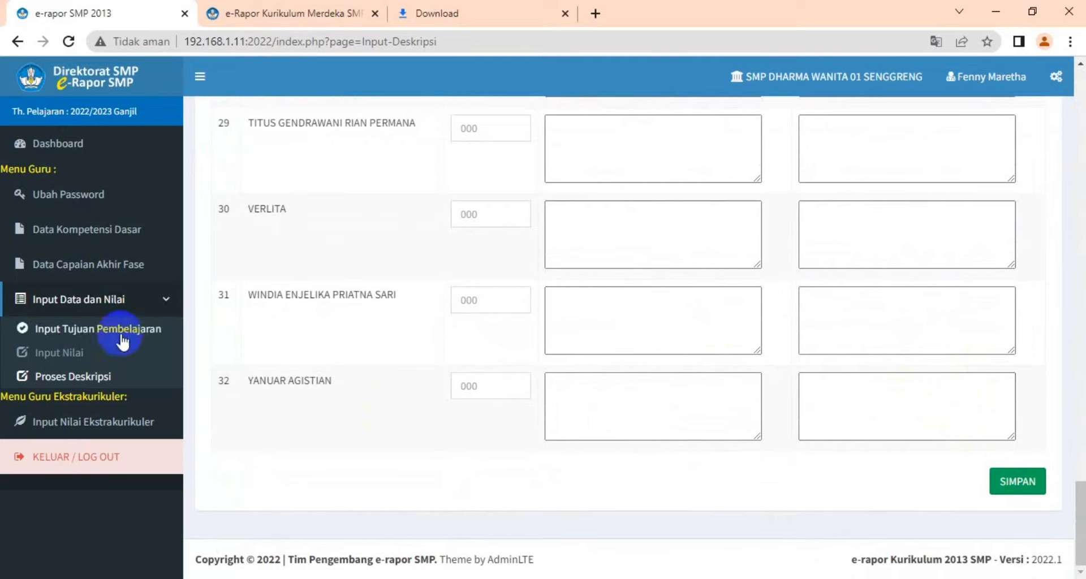
{"action": "scroll", "coordinate": [344, 246], "scroll_direction": "up", "scroll_amount": 12}
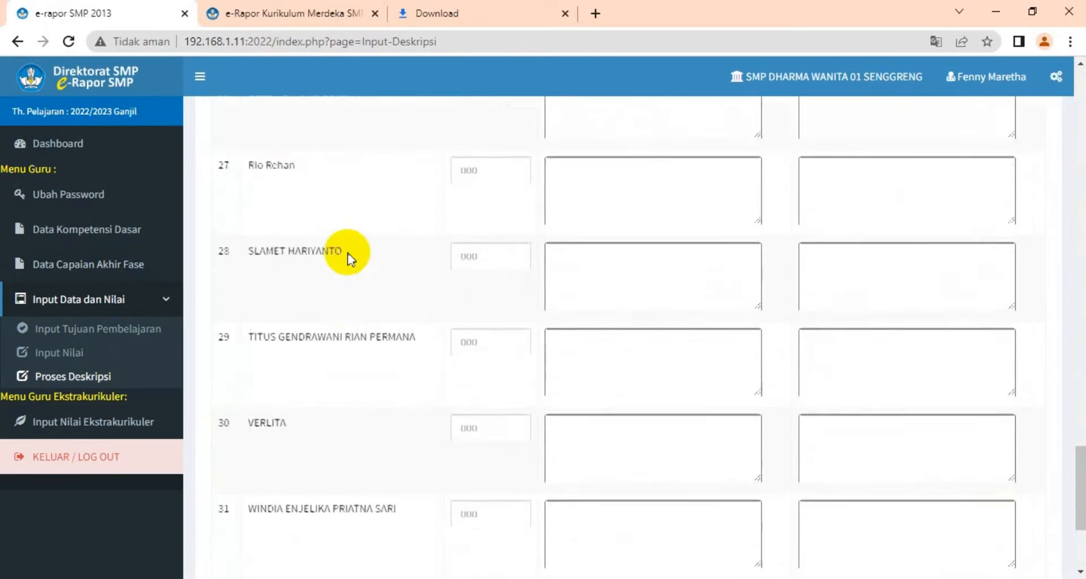
{"action": "scroll", "coordinate": [374, 279], "scroll_direction": "up", "scroll_amount": 10}
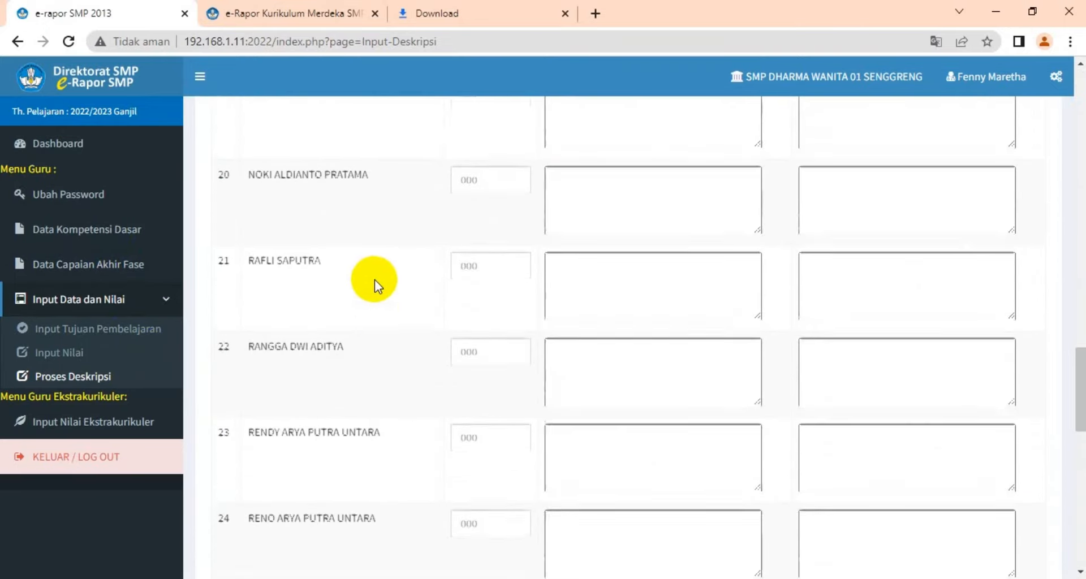
{"action": "scroll", "coordinate": [374, 280], "scroll_direction": "up", "scroll_amount": 12}
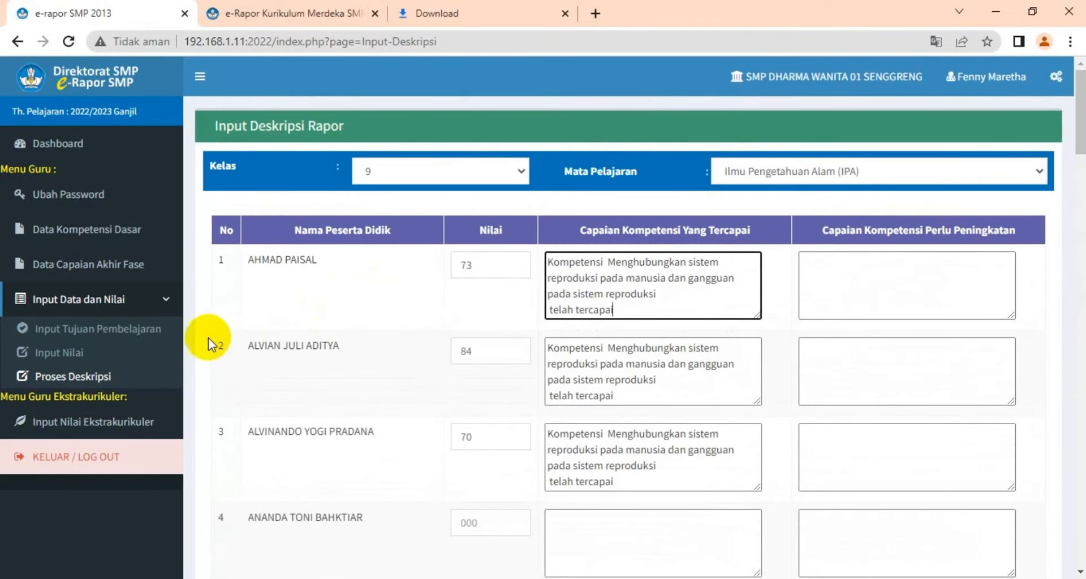
Open Input Nilai Ekstrakurikuler and select the BACA TULIS AL-QUR'AN extracurricular for class 9
{"action": "left_click", "coordinate": [107, 428]}
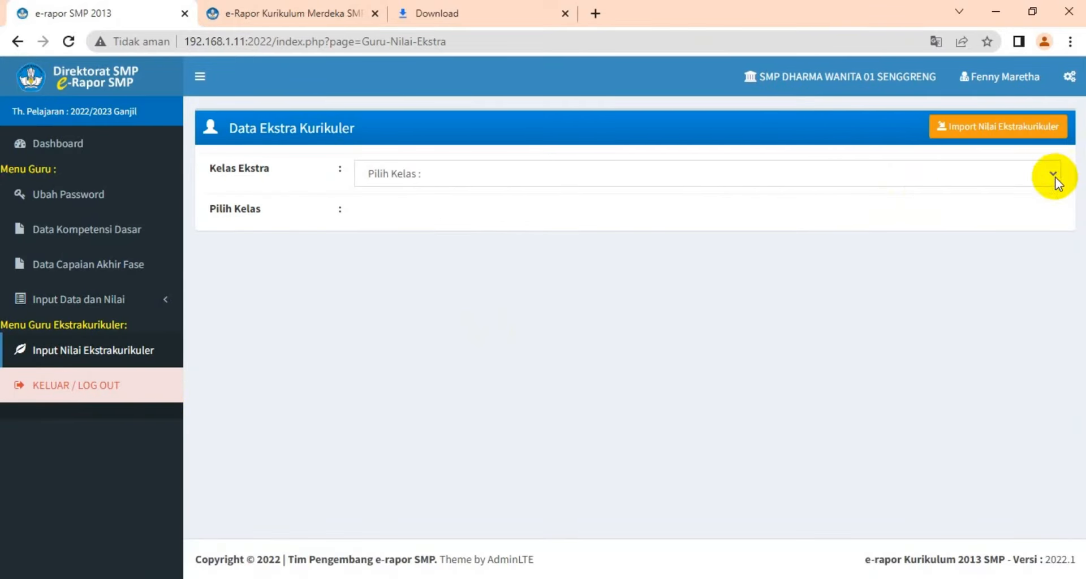
{"action": "left_click", "coordinate": [1054, 174]}
{"action": "left_click", "coordinate": [941, 208]}
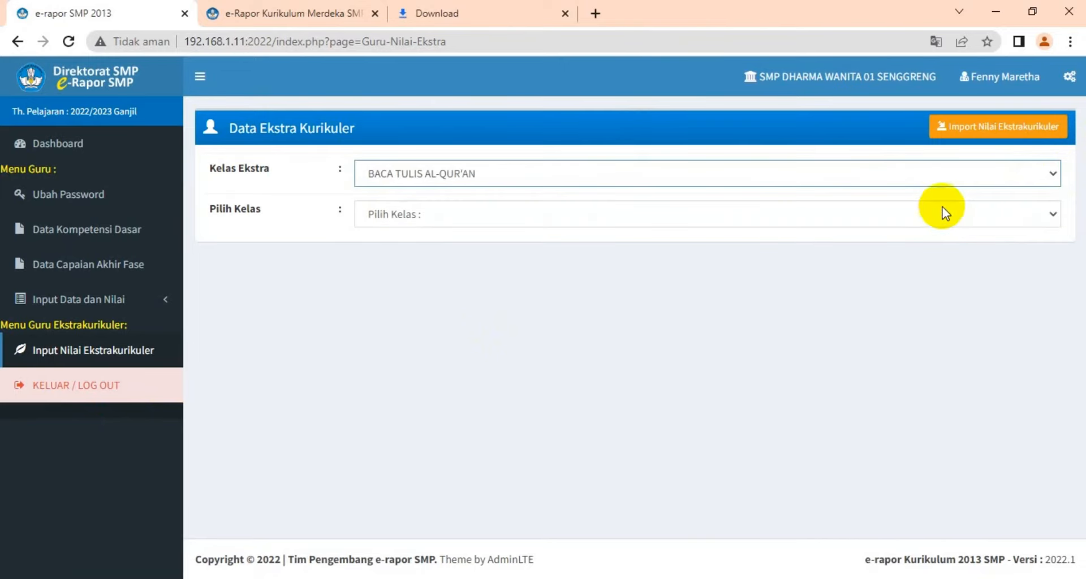
{"action": "left_click", "coordinate": [1048, 214]}
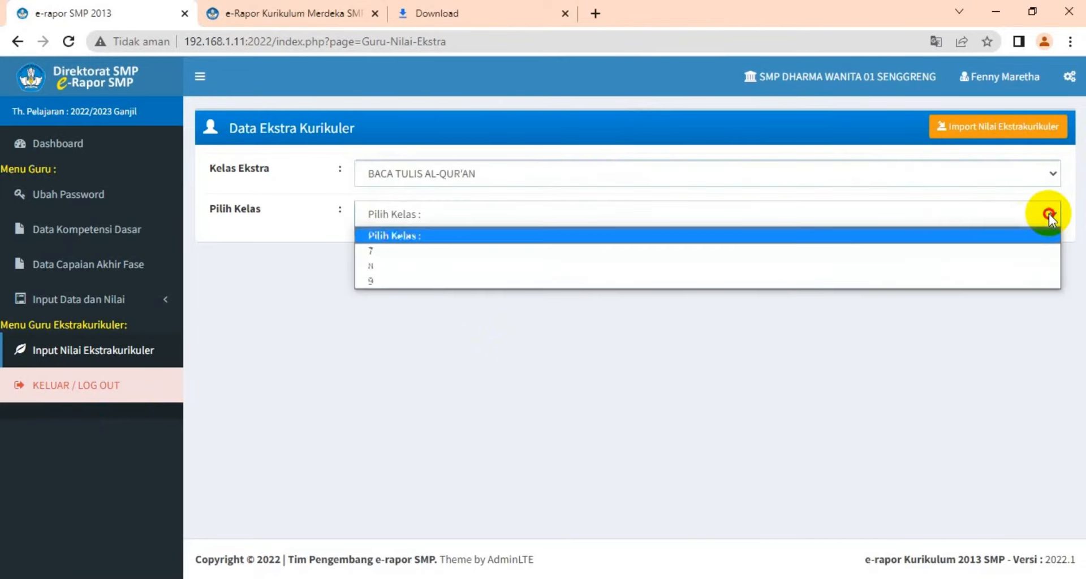
{"action": "left_click", "coordinate": [938, 281]}
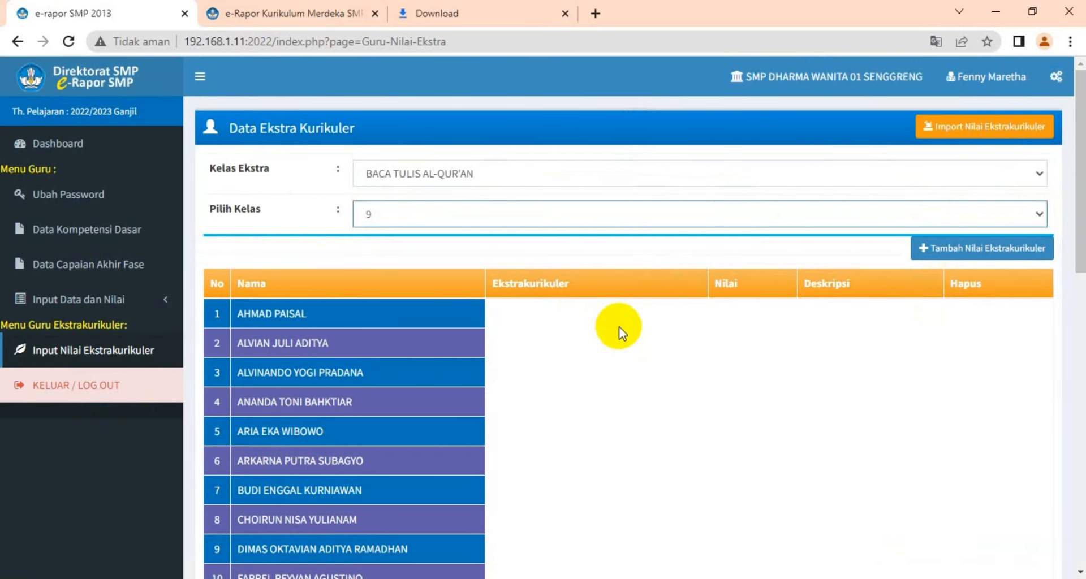
Open the extracurricular grade import page and choose the Kelas IX level
{"action": "scroll", "coordinate": [619, 327], "scroll_direction": "down", "scroll_amount": 3}
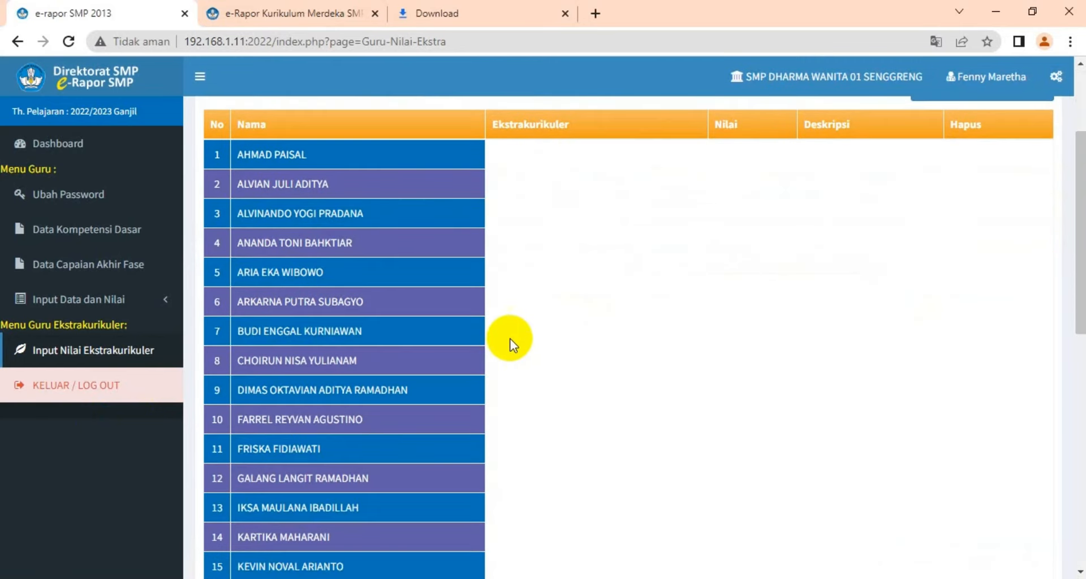
{"action": "scroll", "coordinate": [517, 331], "scroll_direction": "up", "scroll_amount": 3}
{"action": "scroll", "coordinate": [496, 411], "scroll_direction": "down", "scroll_amount": 12}
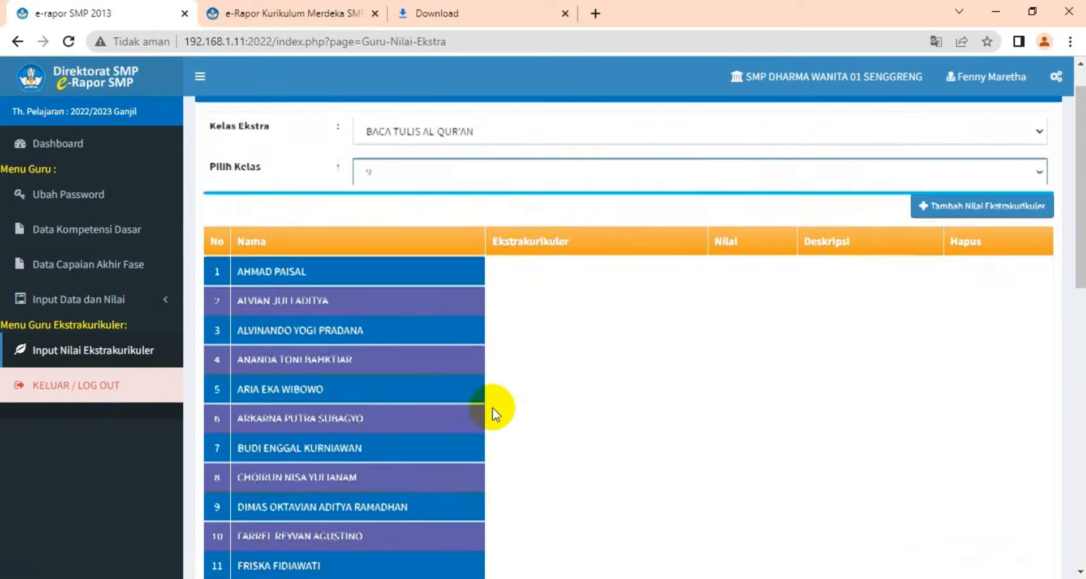
{"action": "scroll", "coordinate": [500, 414], "scroll_direction": "up", "scroll_amount": 5}
{"action": "scroll", "coordinate": [502, 413], "scroll_direction": "up", "scroll_amount": 8}
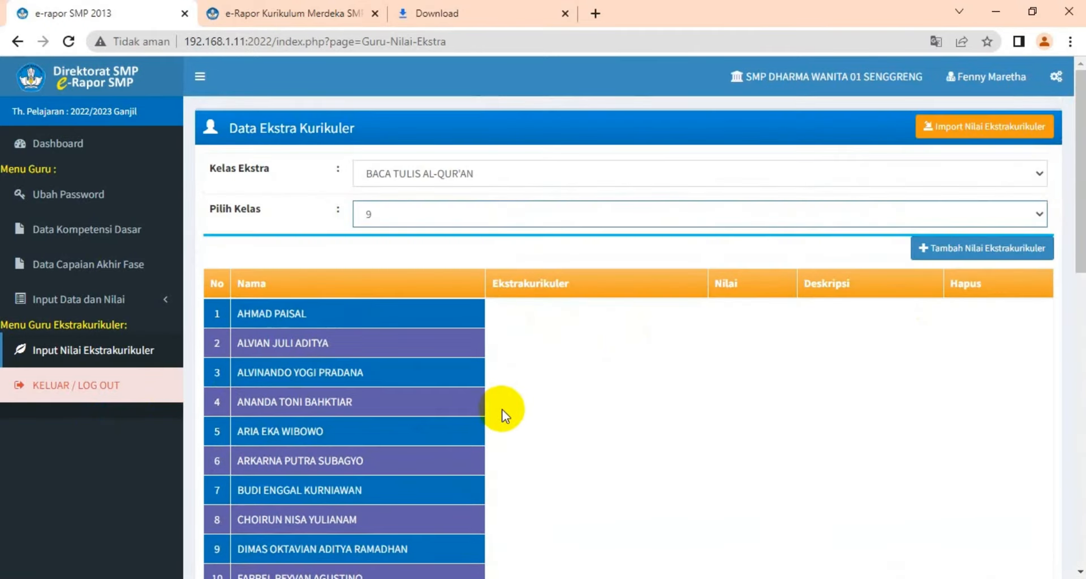
{"action": "left_click", "coordinate": [965, 133]}
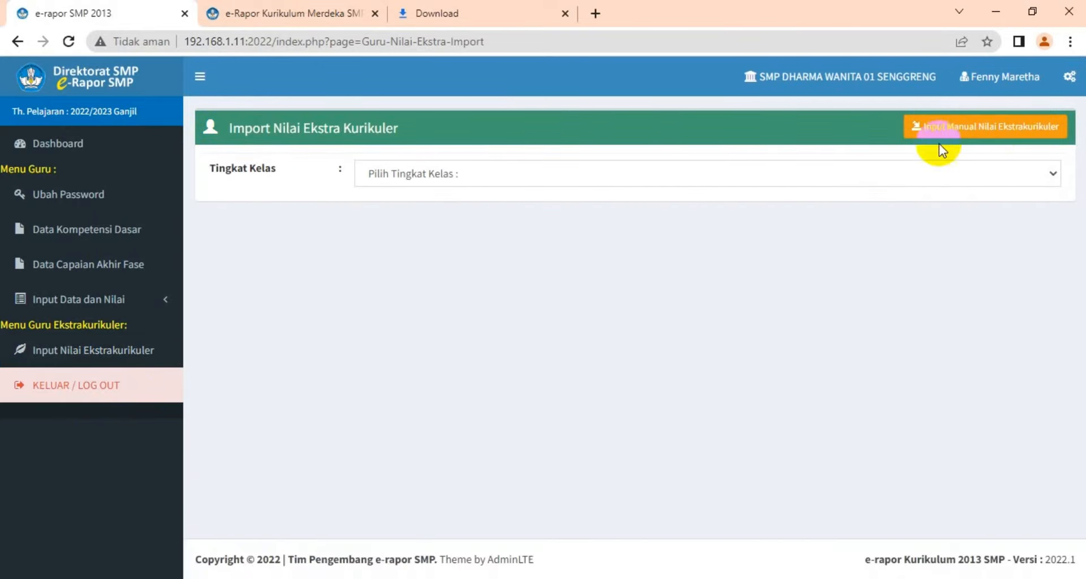
{"action": "left_click", "coordinate": [1054, 176]}
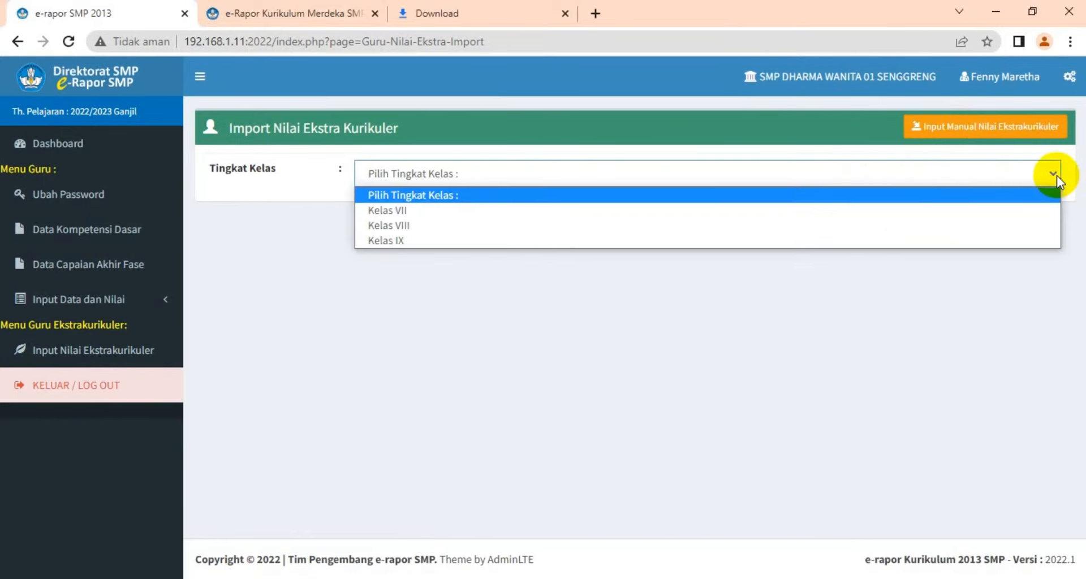
{"action": "left_click", "coordinate": [964, 240]}
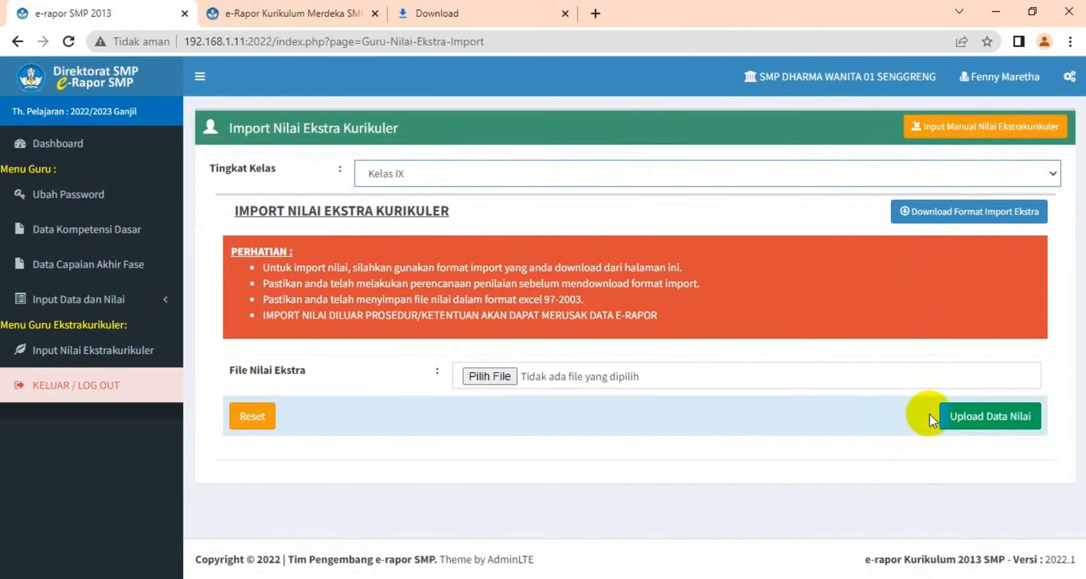
Download the Kelas IX extracurricular import format and open it in Excel with editing enabled
{"action": "left_click", "coordinate": [963, 215]}
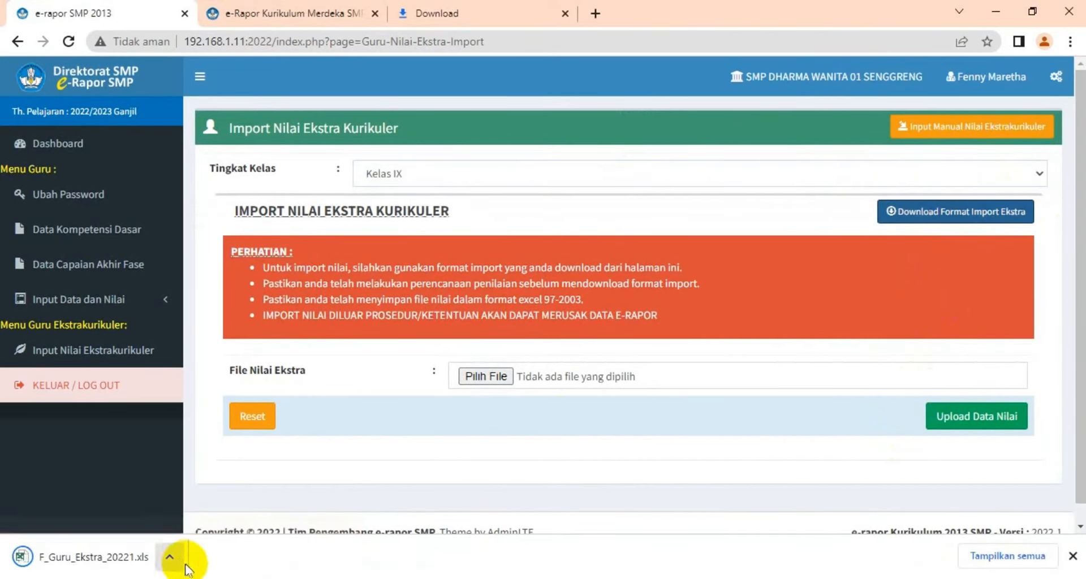
{"action": "left_click", "coordinate": [119, 562]}
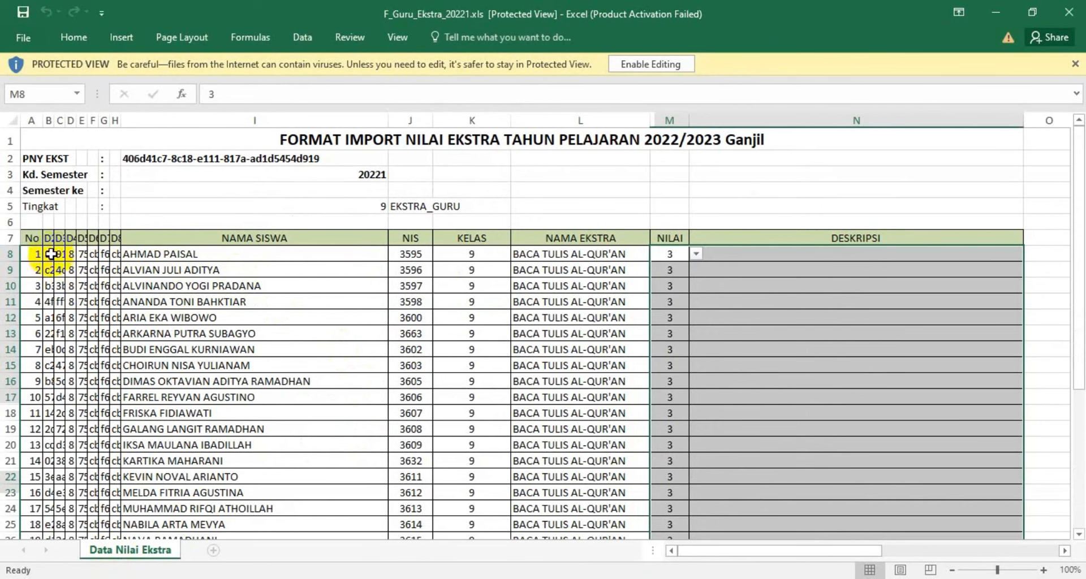
{"action": "left_click", "coordinate": [633, 64]}
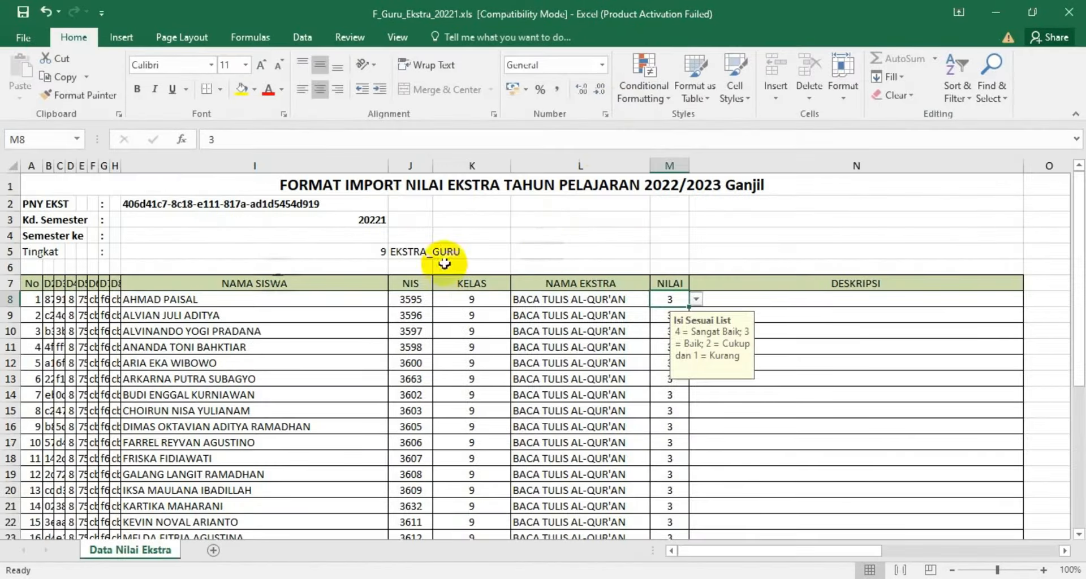
{"action": "left_click", "coordinate": [52, 300]}
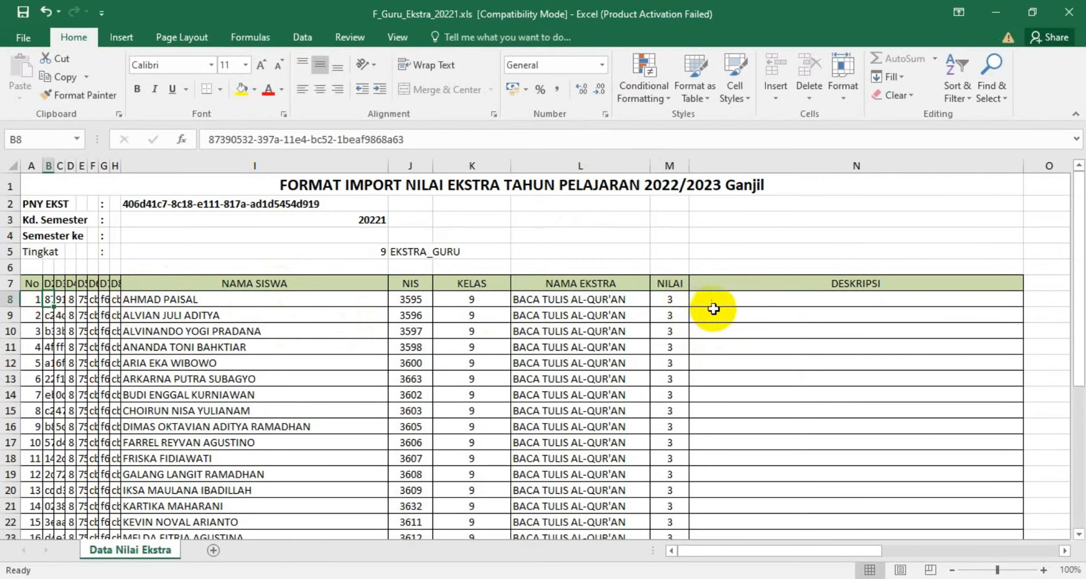
{"action": "left_click", "coordinate": [672, 298]}
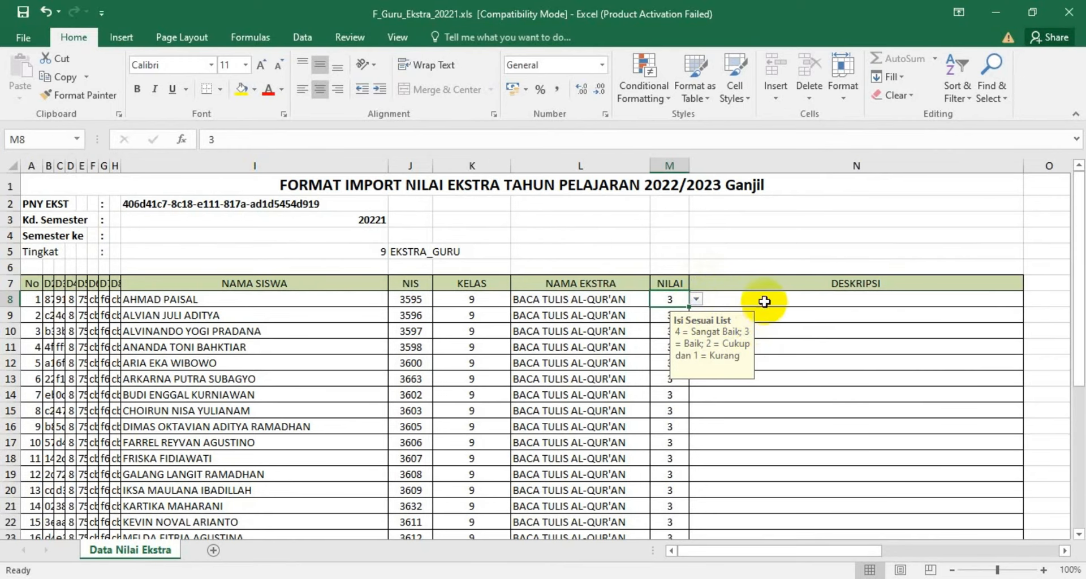
Review the student grades and empty description column in the import sheet, then return to the browser's import page
{"action": "left_click", "coordinate": [764, 299]}
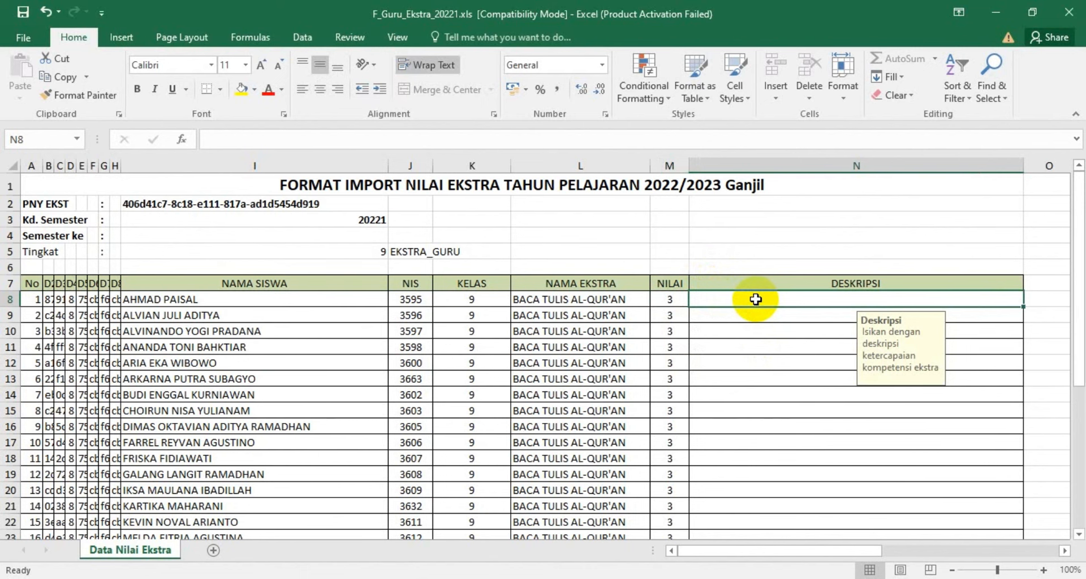
{"action": "scroll", "coordinate": [756, 317], "scroll_direction": "down", "scroll_amount": 7}
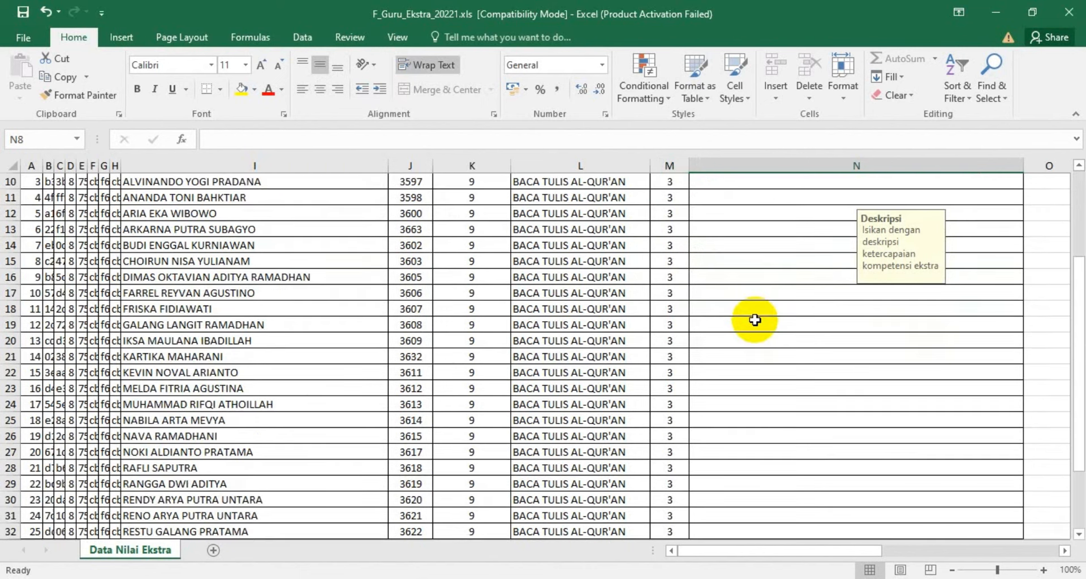
{"action": "scroll", "coordinate": [756, 318], "scroll_direction": "up", "scroll_amount": 7}
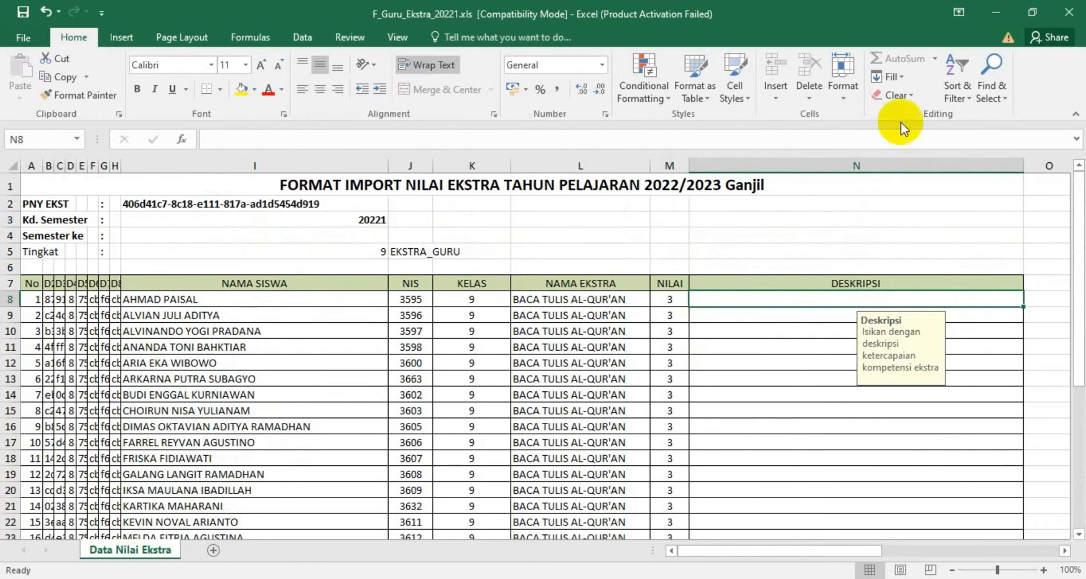
{"action": "left_click", "coordinate": [532, 578]}
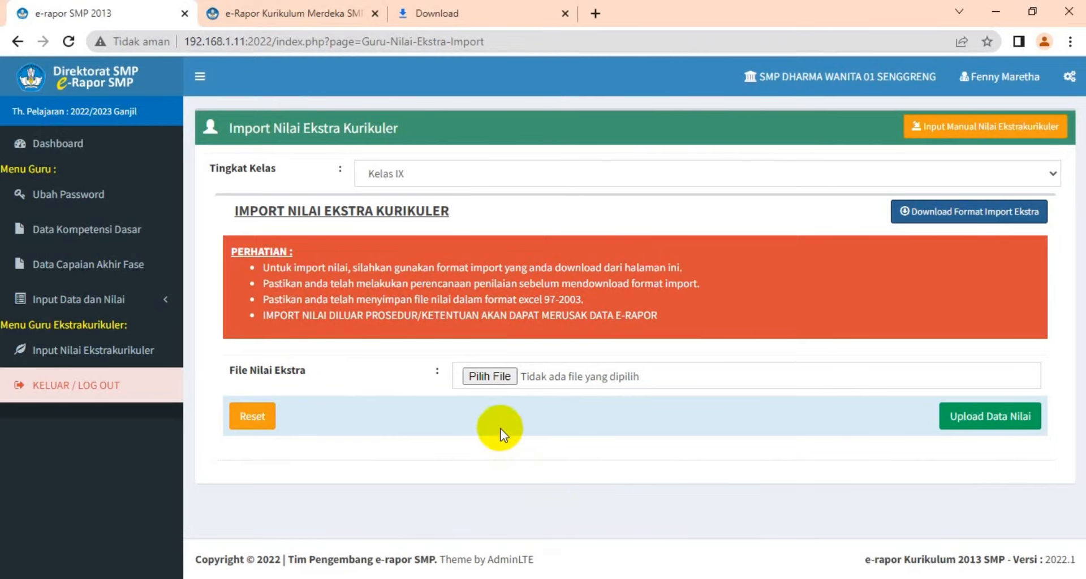
{"action": "left_click", "coordinate": [493, 379]}
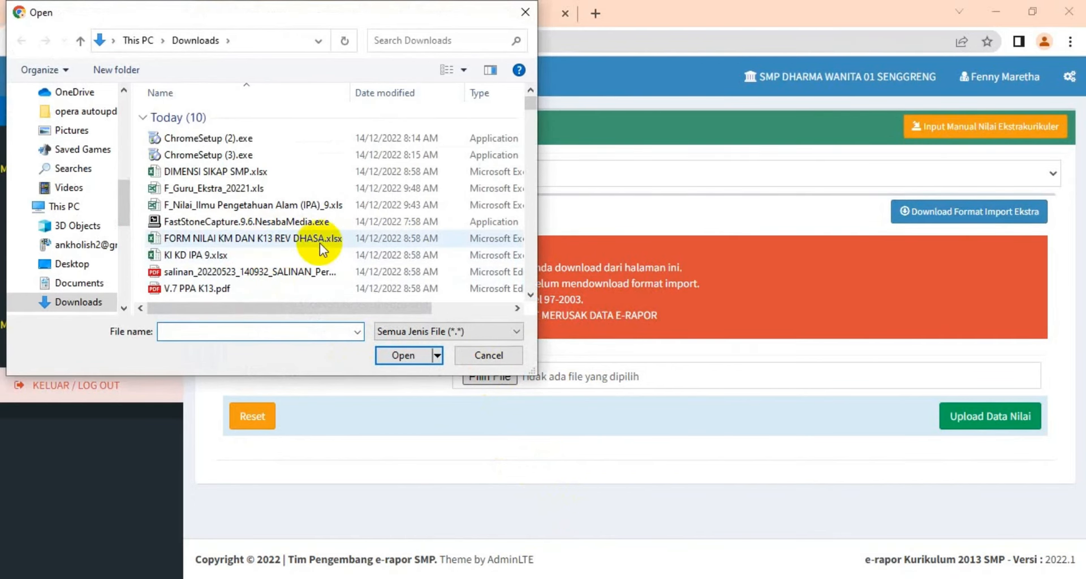
{"action": "left_click_drag", "start_coordinate": [524, 109], "coordinate": [538, 84]}
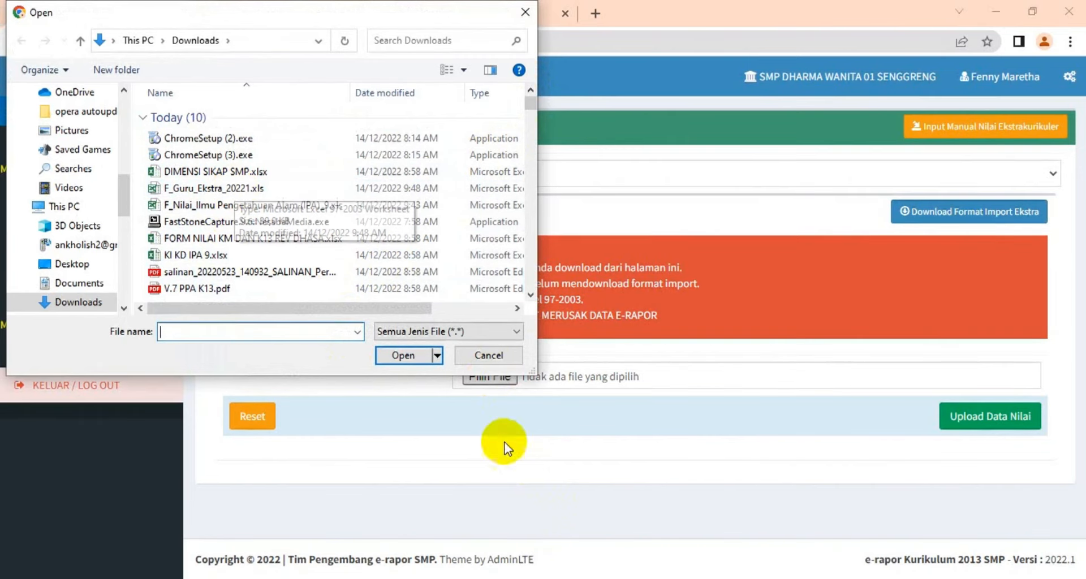
{"action": "left_click", "coordinate": [488, 356]}
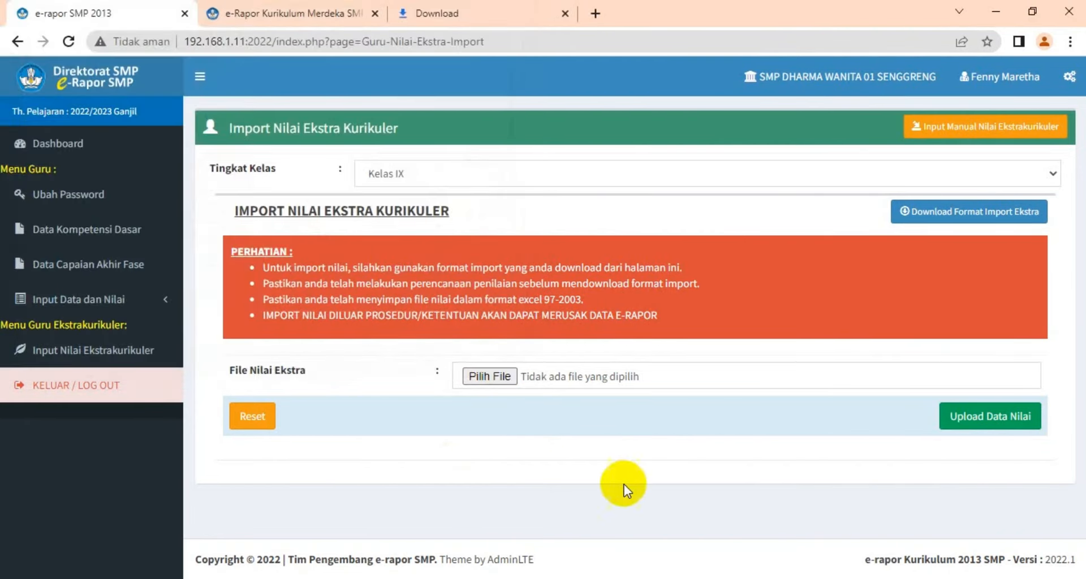